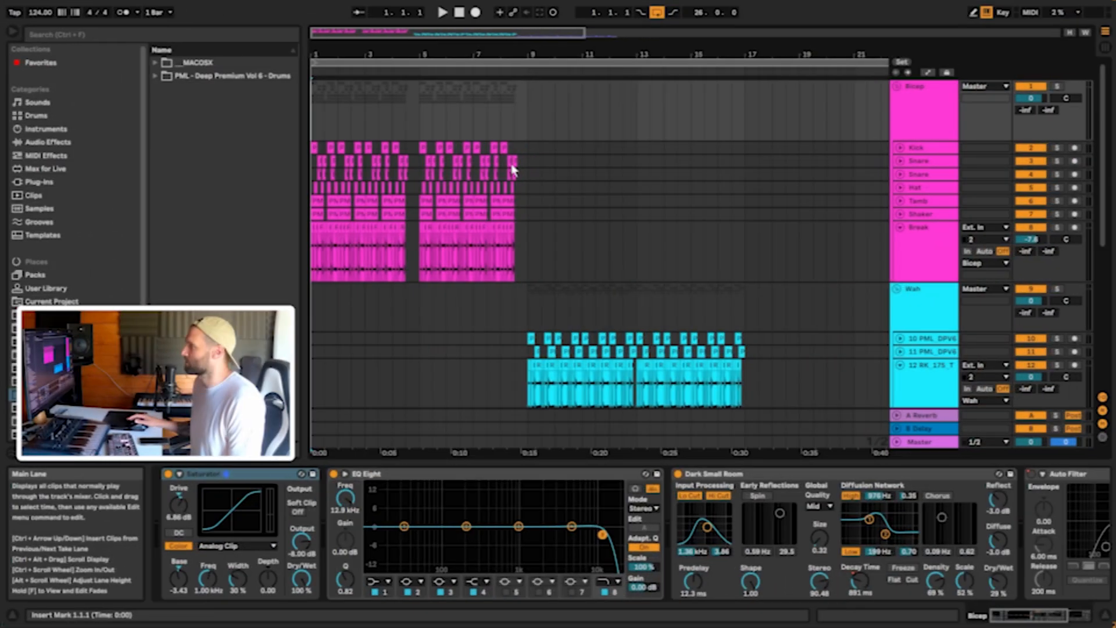
Step: Play the whole arrangement from bar 1 and follow the Bicep, Wah and Spirals drum groups
{"action": "scroll", "coordinate": [699, 212], "scroll_direction": "down", "scroll_amount": 2}
{"action": "scroll", "coordinate": [752, 201], "scroll_direction": "down", "scroll_amount": 5}
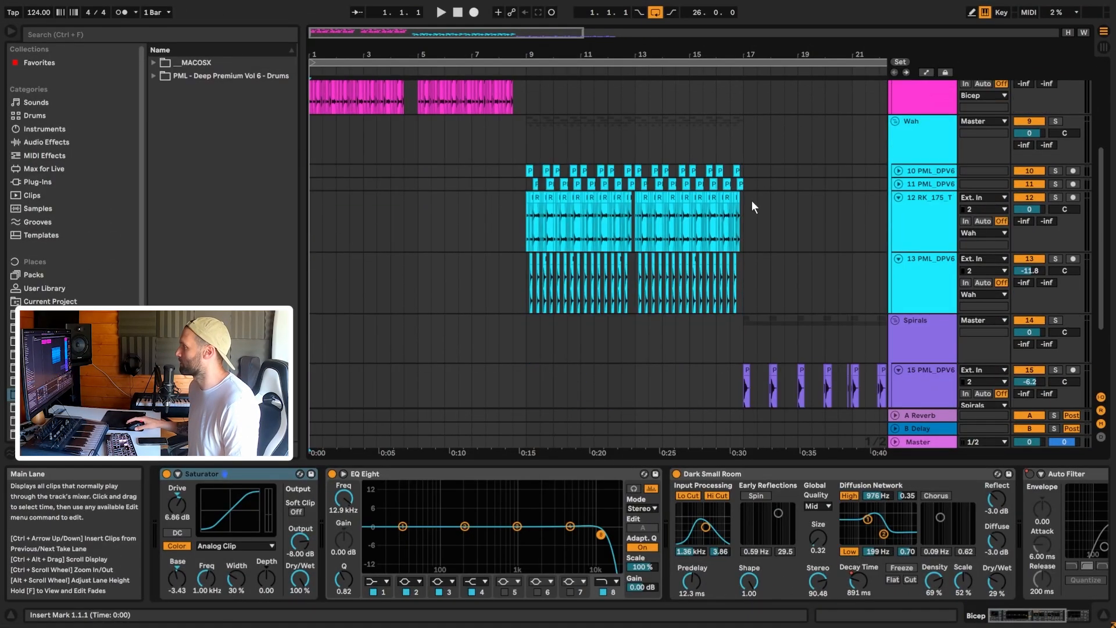
{"action": "scroll", "coordinate": [739, 195], "scroll_direction": "up", "scroll_amount": 8}
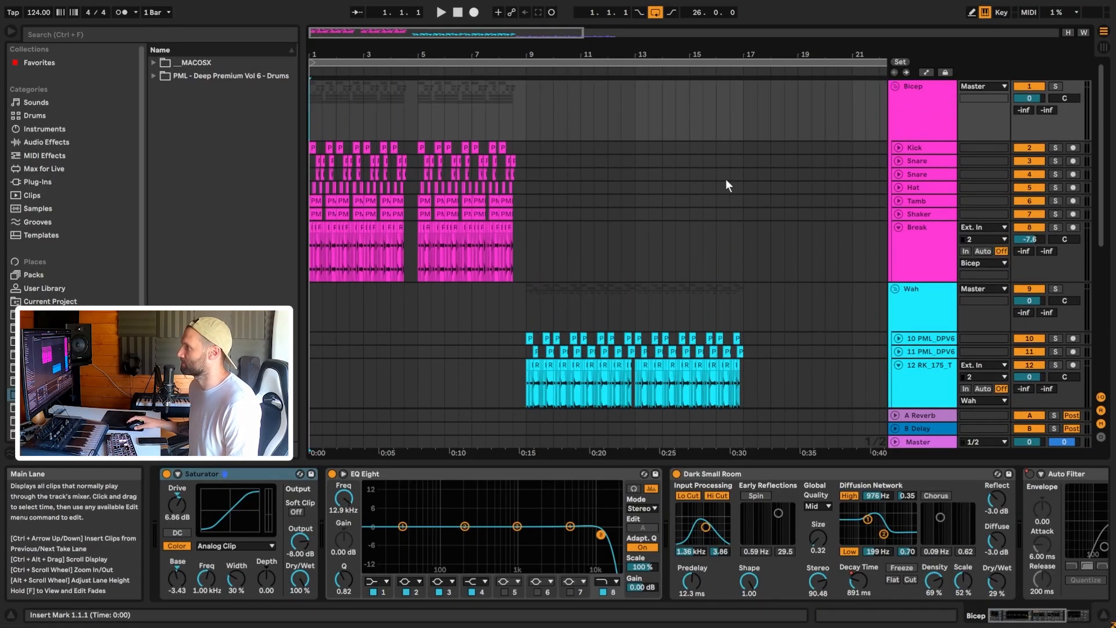
{"action": "key", "text": "space"}
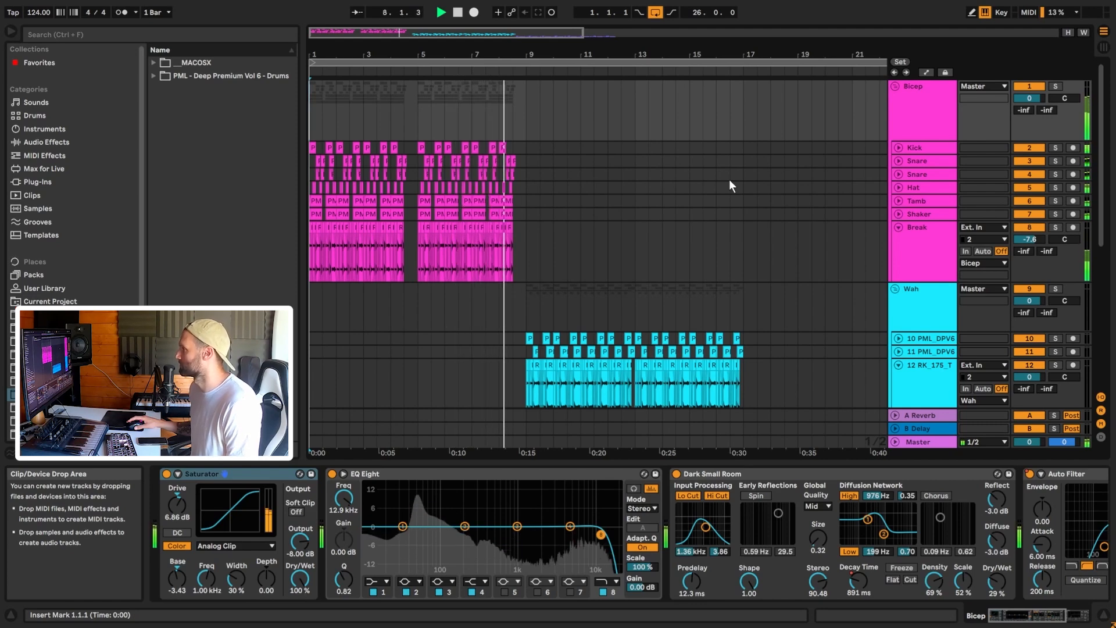
{"action": "scroll", "coordinate": [732, 180], "scroll_direction": "down", "scroll_amount": 5}
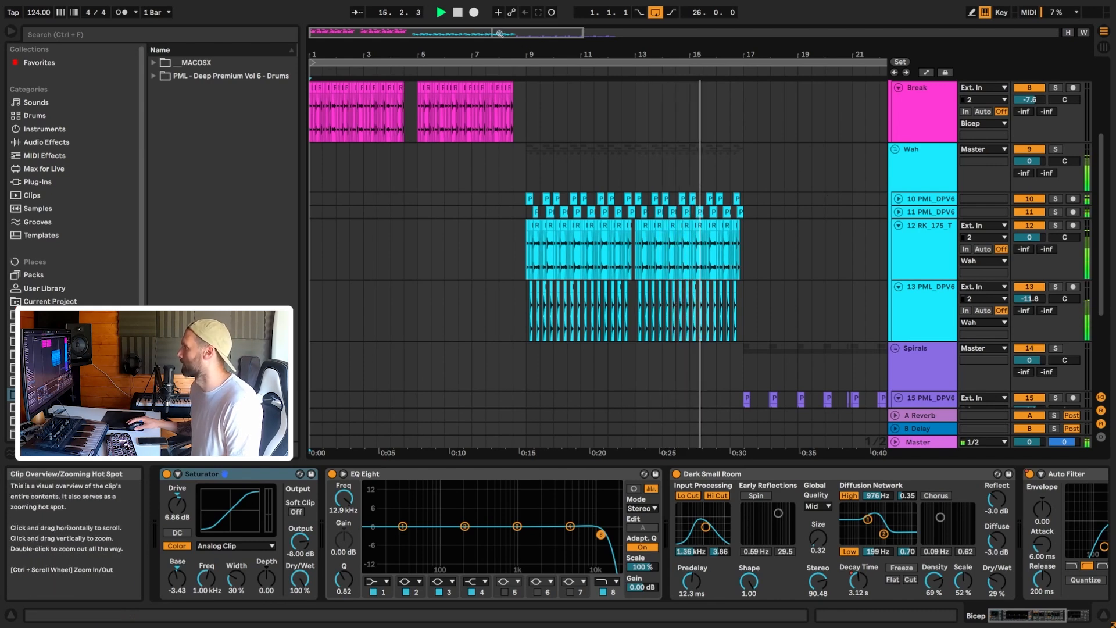
{"action": "left_click_drag", "start_coordinate": [499, 34], "coordinate": [632, 38]}
{"action": "scroll", "coordinate": [658, 140], "scroll_direction": "down", "scroll_amount": 3}
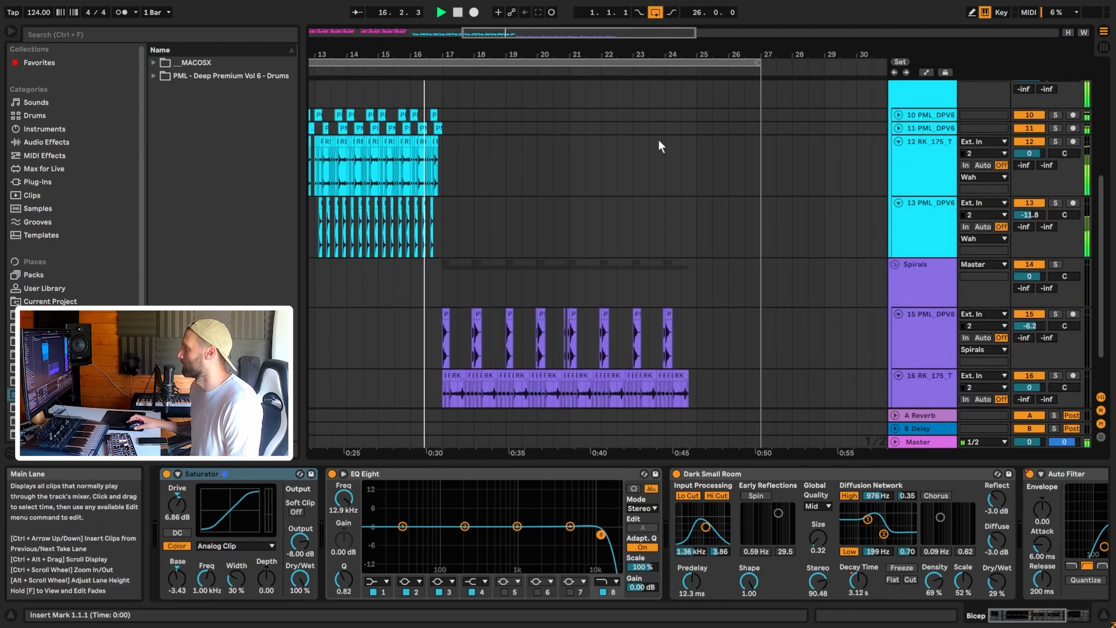
{"action": "scroll", "coordinate": [661, 138], "scroll_direction": "down", "scroll_amount": 2}
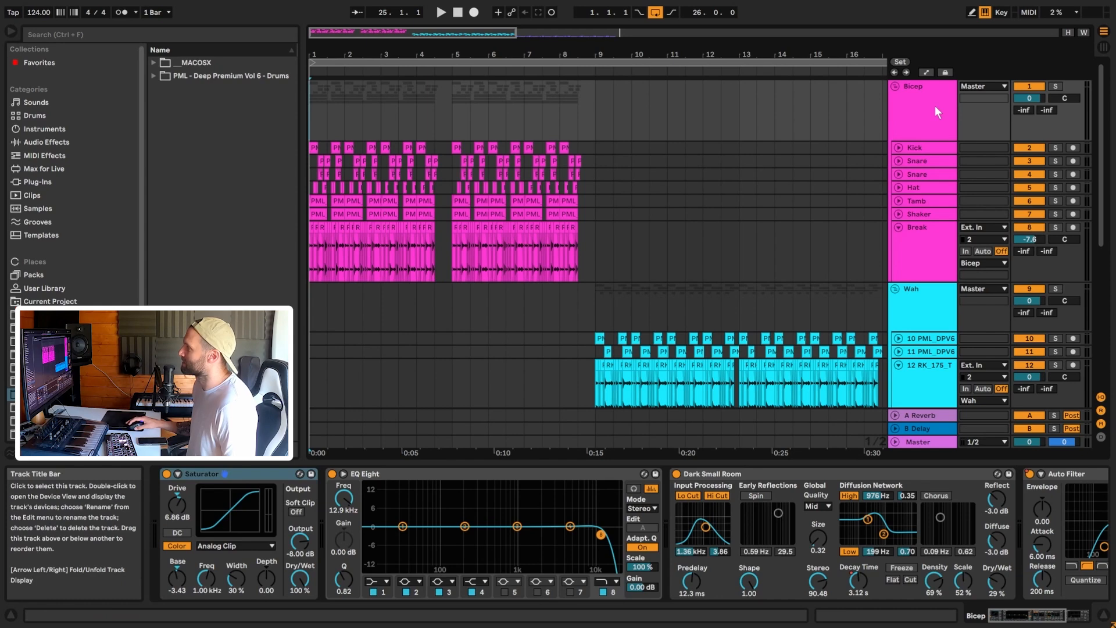
Step: Examine the clips and effect chains of the Bicep, Wah and Spirals groups in turn
{"action": "left_click", "coordinate": [948, 114]}
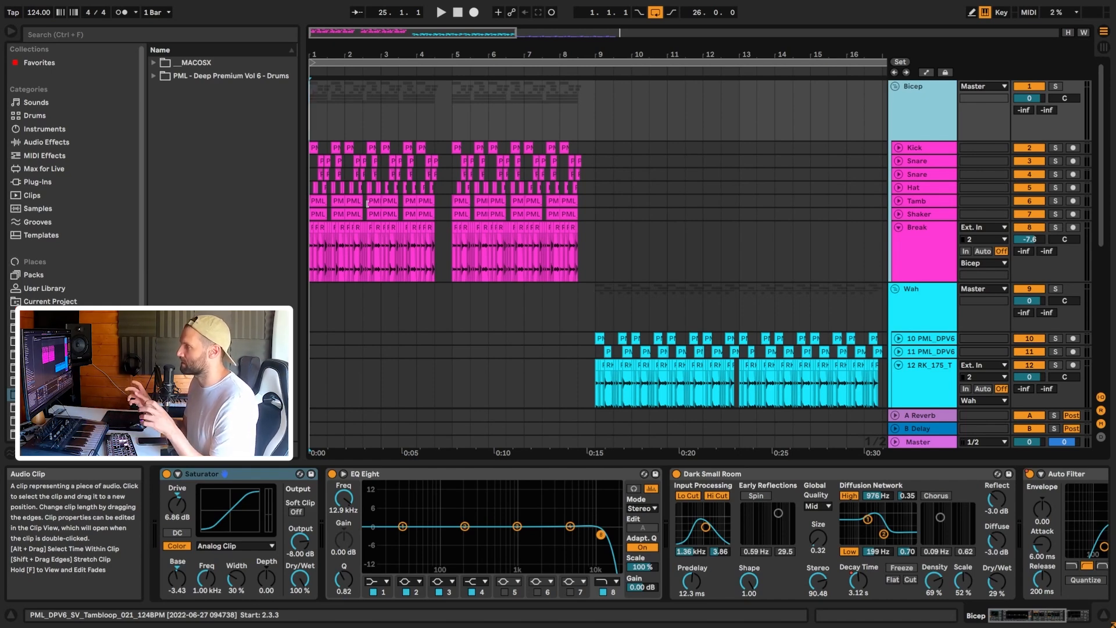
{"action": "scroll", "coordinate": [582, 232], "scroll_direction": "down", "scroll_amount": 5}
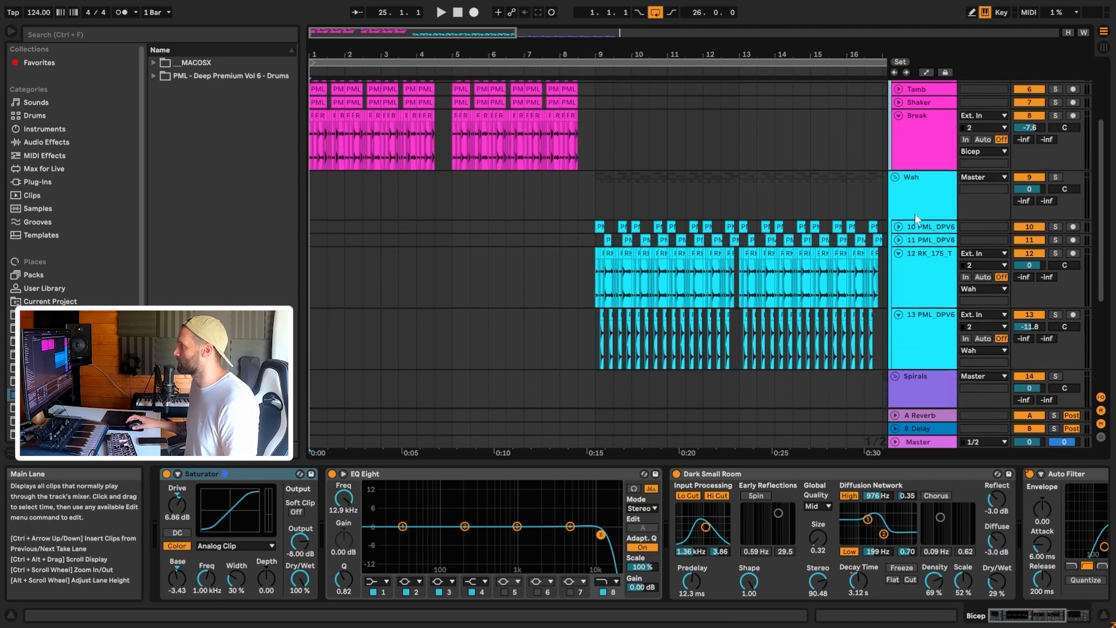
{"action": "left_click", "coordinate": [765, 141]}
{"action": "left_click_drag", "start_coordinate": [505, 33], "coordinate": [505, 18]}
{"action": "scroll", "coordinate": [627, 135], "scroll_direction": "down", "scroll_amount": 2}
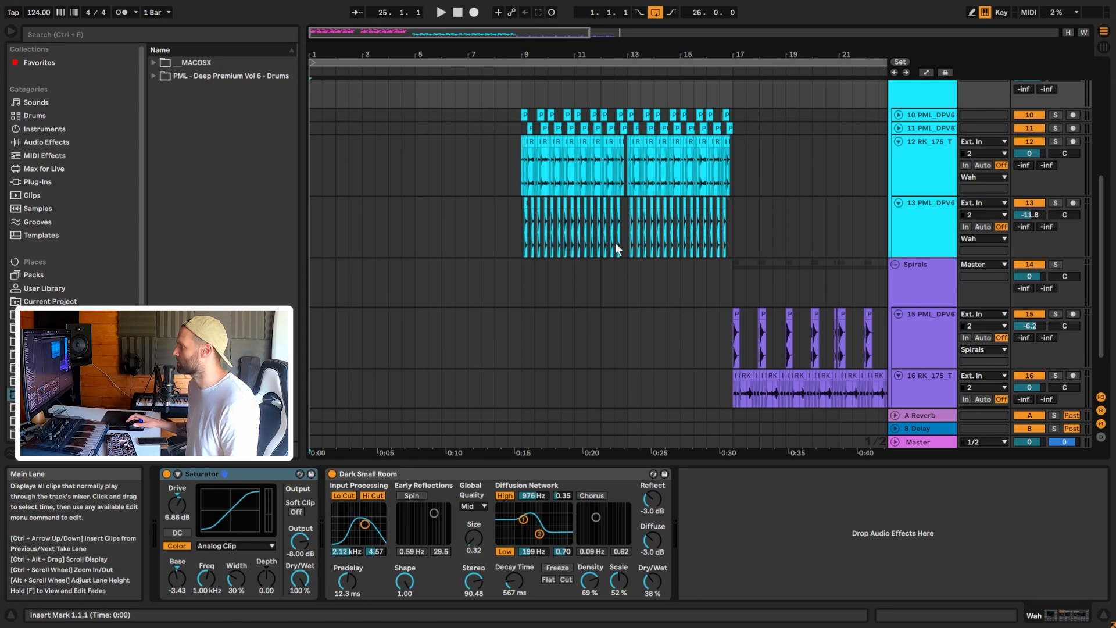
{"action": "scroll", "coordinate": [493, 81], "scroll_direction": "right", "scroll_amount": 10}
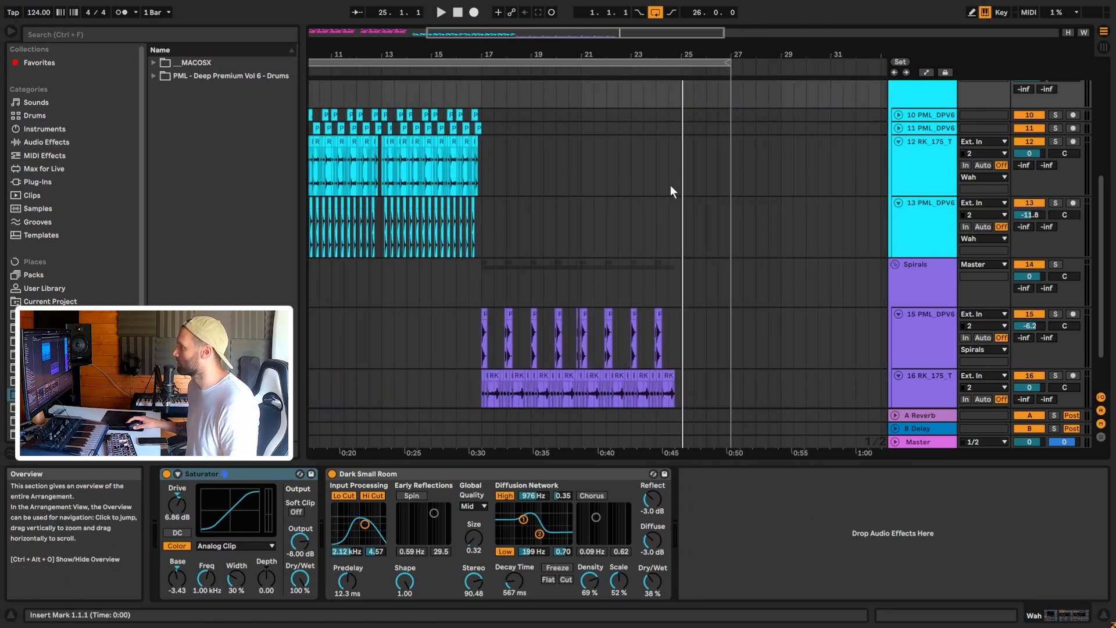
{"action": "scroll", "coordinate": [582, 268], "scroll_direction": "down", "scroll_amount": 2}
{"action": "left_click", "coordinate": [485, 307]}
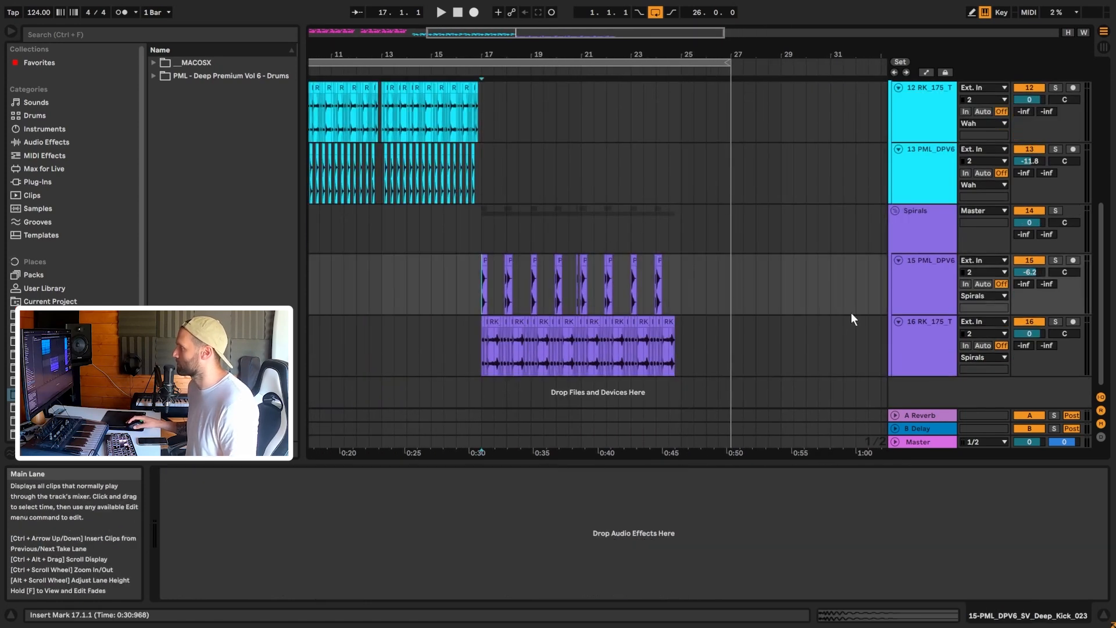
{"action": "left_click", "coordinate": [907, 236]}
{"action": "left_click_drag", "start_coordinate": [499, 33], "coordinate": [407, 42]}
{"action": "scroll", "coordinate": [444, 194], "scroll_direction": "up", "scroll_amount": 10}
{"action": "scroll", "coordinate": [444, 194], "scroll_direction": "left", "scroll_amount": 3}
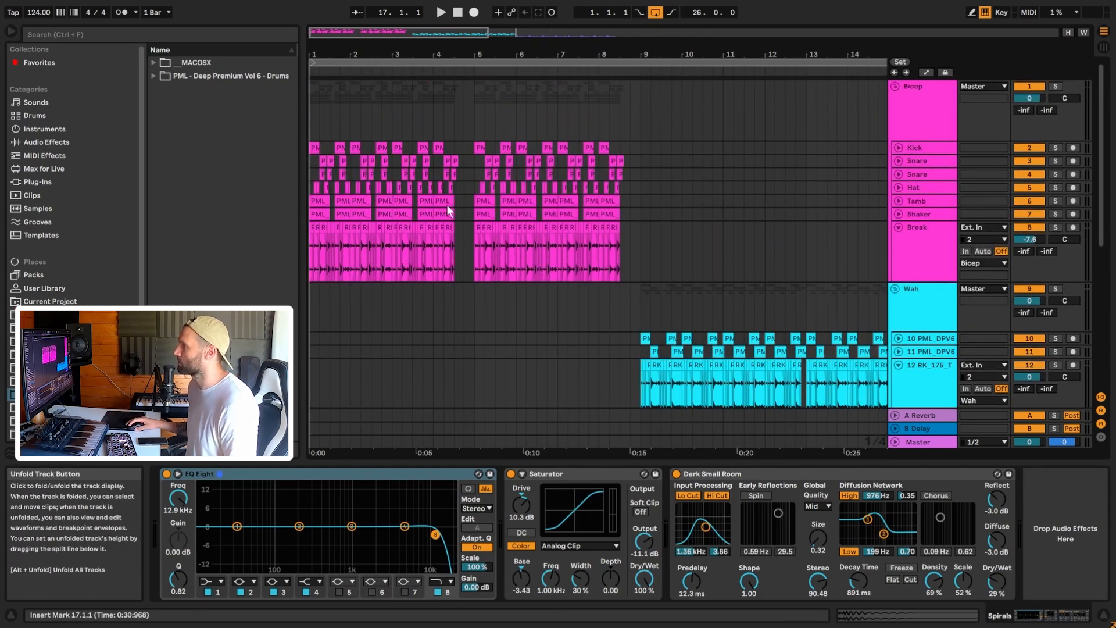
Step: Examine the chopped slices on the Break track in the Bicep group, from 1.1.1 to 1.2.4
{"action": "left_click_drag", "start_coordinate": [317, 33], "coordinate": [317, 49]}
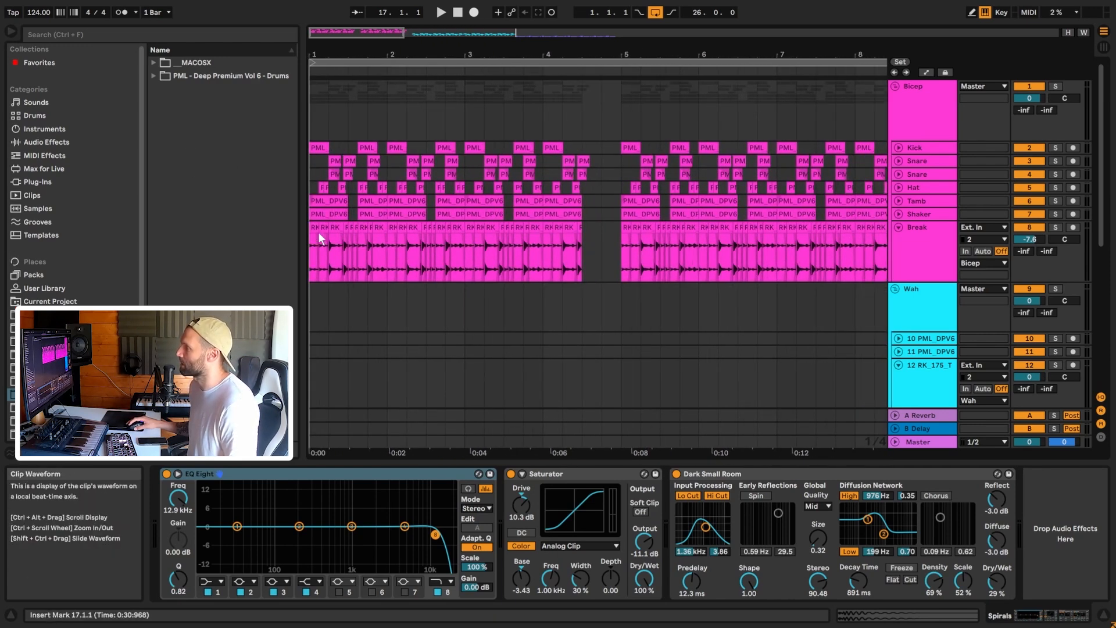
{"action": "left_click", "coordinate": [893, 246]}
{"action": "left_click", "coordinate": [899, 229]}
{"action": "left_click", "coordinate": [898, 229]}
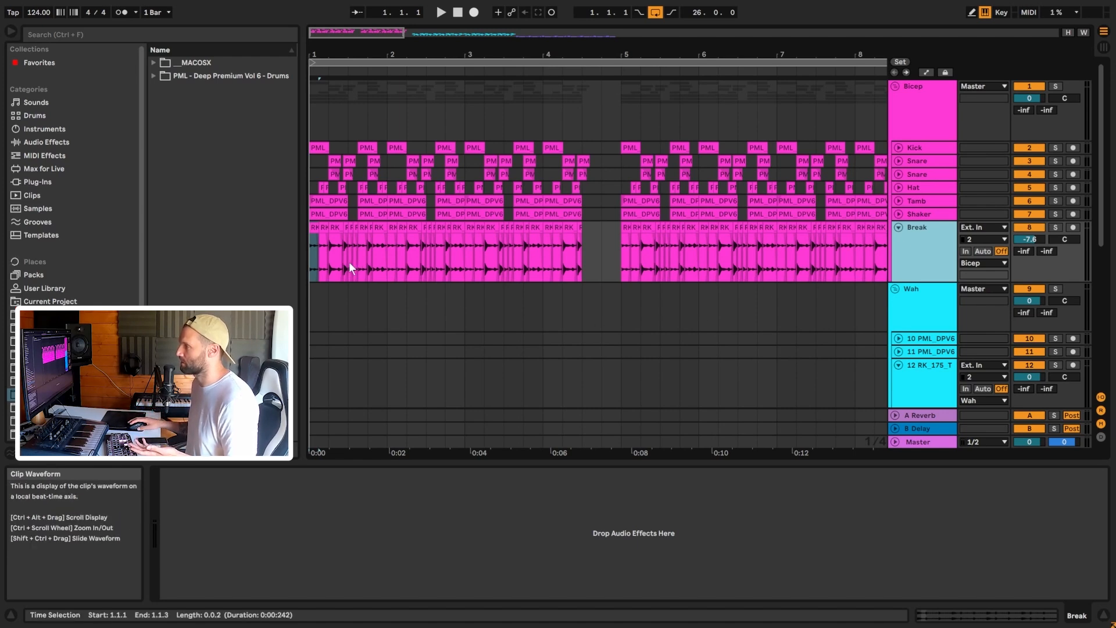
{"action": "left_click", "coordinate": [313, 261]}
{"action": "left_click_drag", "start_coordinate": [317, 33], "coordinate": [317, 94]}
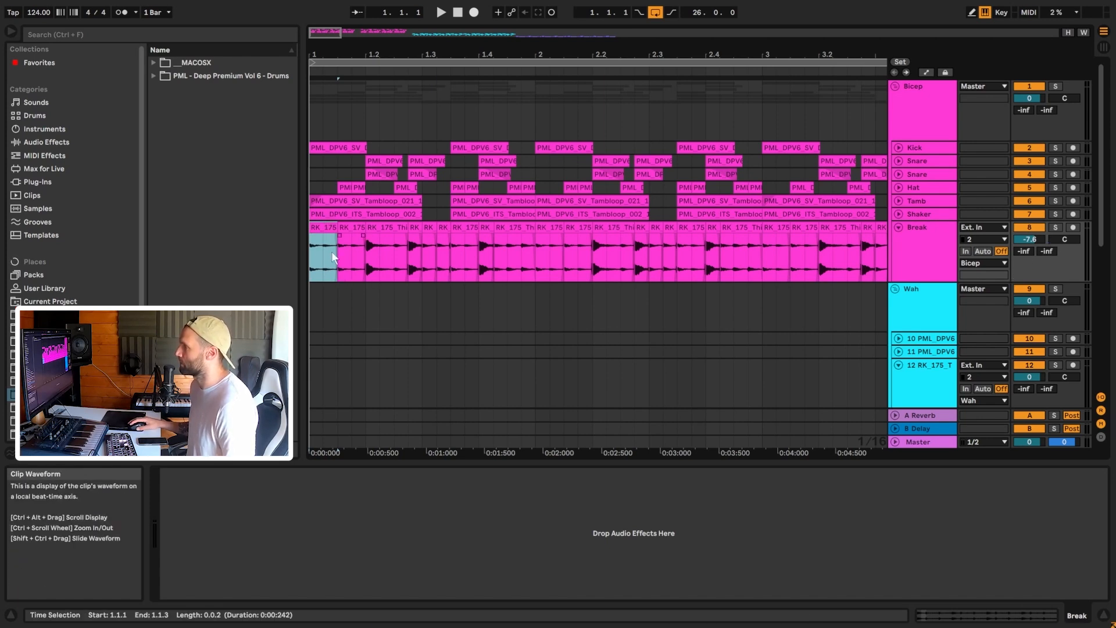
{"action": "left_click", "coordinate": [336, 265]}
{"action": "left_click", "coordinate": [365, 261]}
{"action": "left_click", "coordinate": [408, 264]}
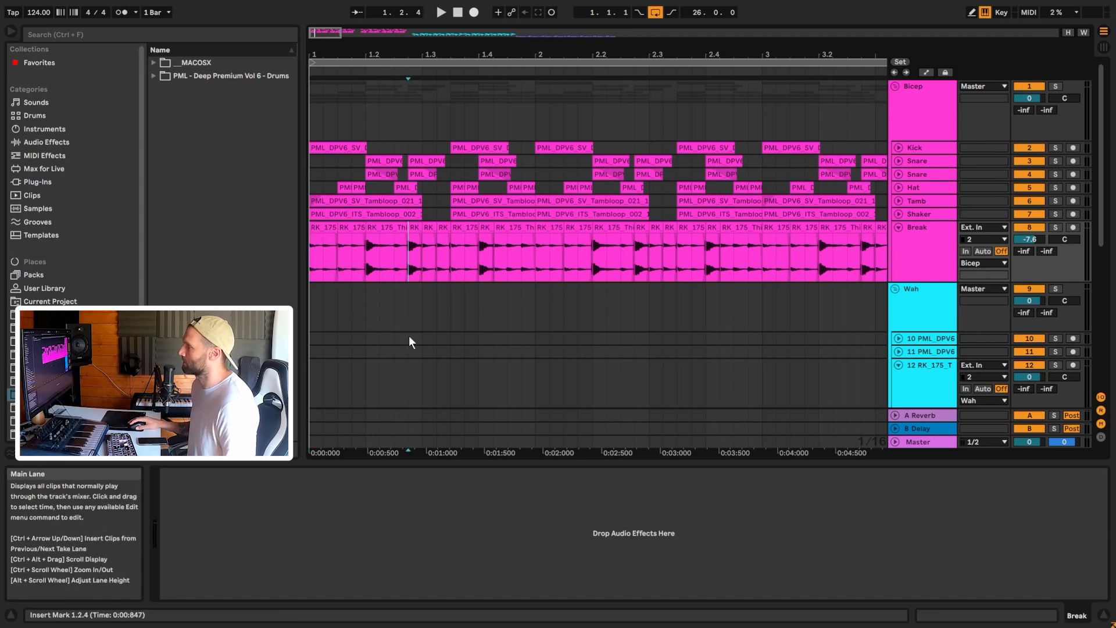
Step: Collapse the Break track, expand the Kick track and audition the kick pattern soloed from 1.1.1
{"action": "left_click", "coordinate": [899, 229]}
{"action": "left_click", "coordinate": [899, 148]}
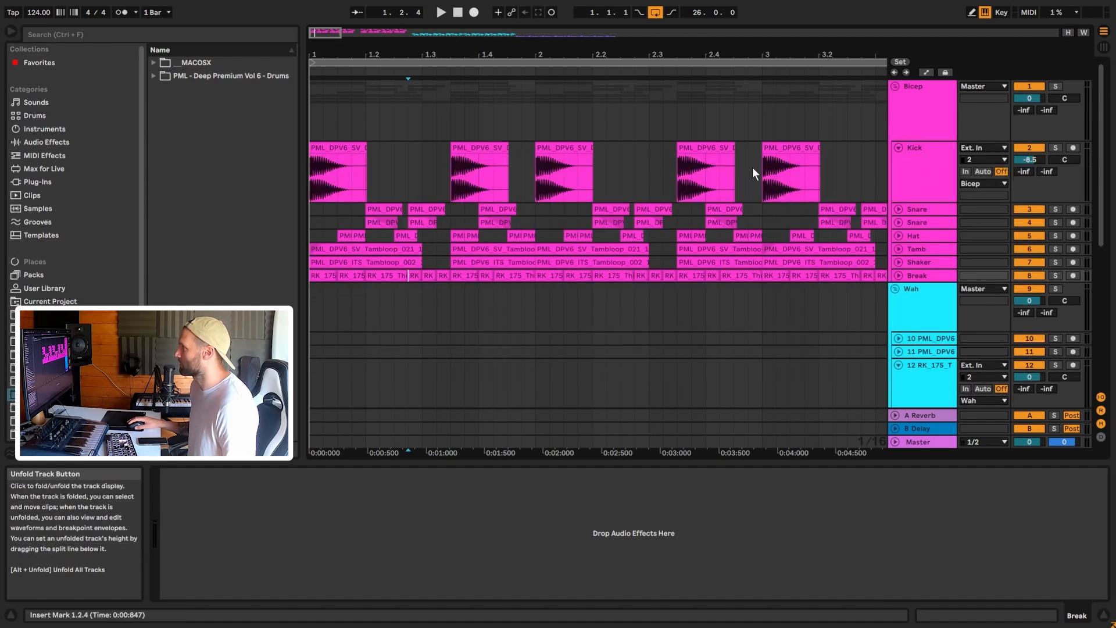
{"action": "left_click_drag", "start_coordinate": [396, 56], "coordinate": [394, 30]}
{"action": "left_click", "coordinate": [1056, 148]}
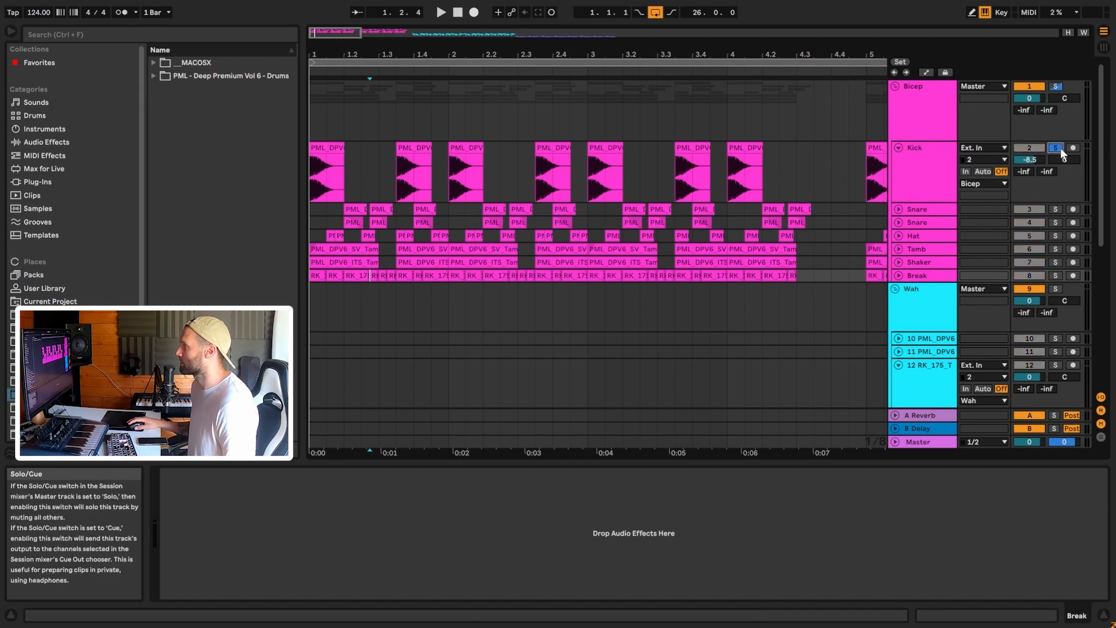
{"action": "left_click", "coordinate": [311, 177]}
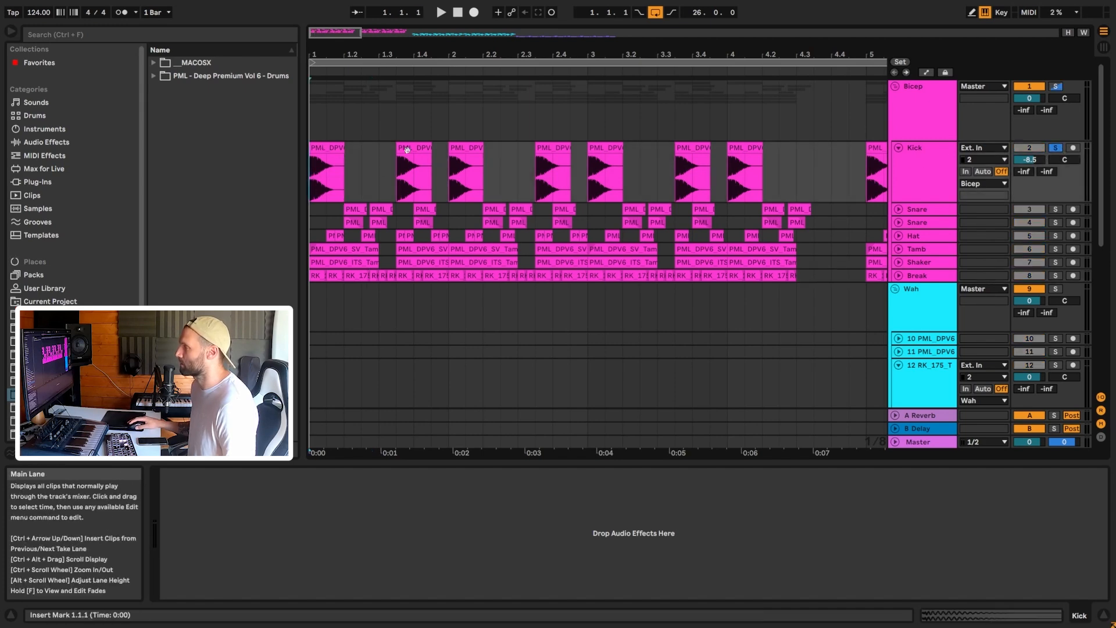
{"action": "left_click_drag", "start_coordinate": [314, 36], "coordinate": [314, 46]}
{"action": "key", "text": "space"}
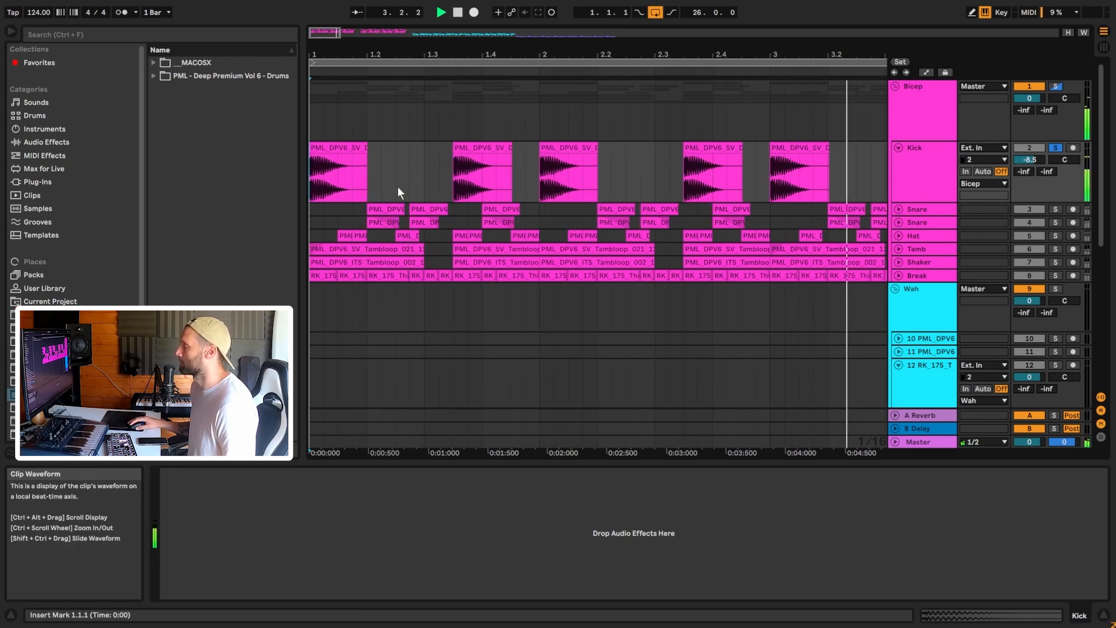
{"action": "key", "text": "space"}
{"action": "scroll", "coordinate": [307, 179], "scroll_direction": "up", "scroll_amount": 3}
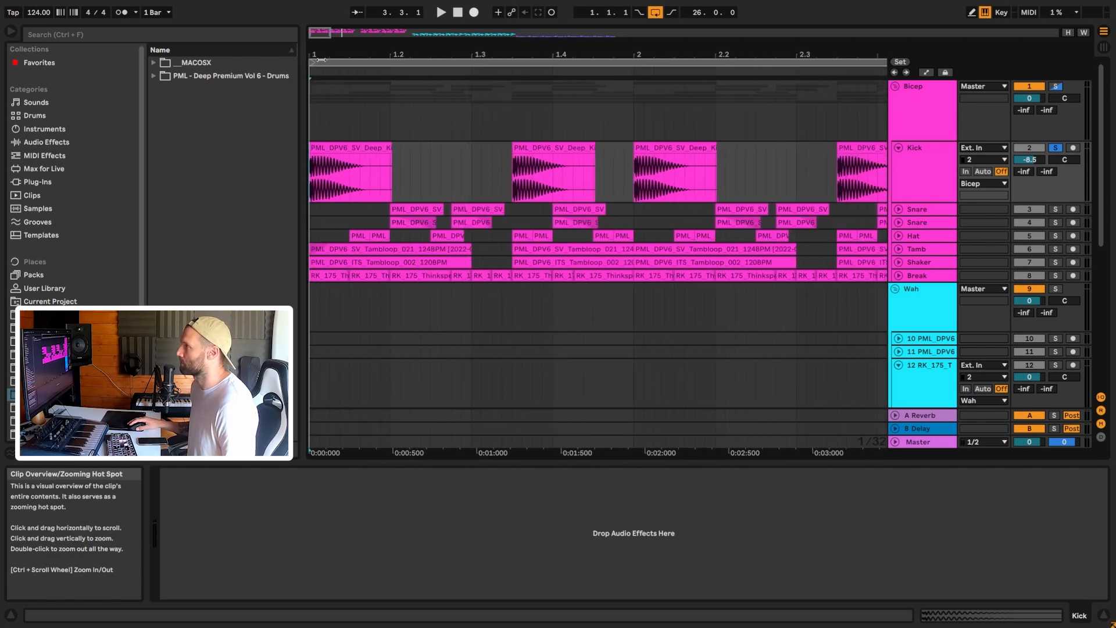
{"action": "left_click_drag", "start_coordinate": [326, 30], "coordinate": [314, 4]}
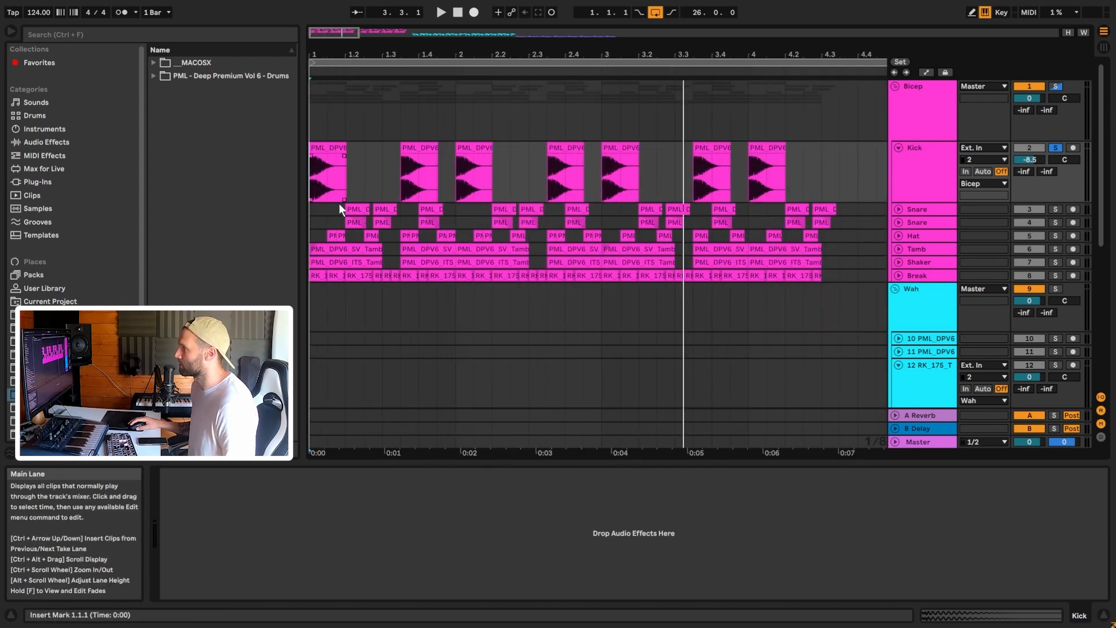
Step: Expand the first Snare track, solo it with the Kick, deactivate its clip at 1.2.4 and audition the pattern
{"action": "left_click", "coordinate": [898, 209]}
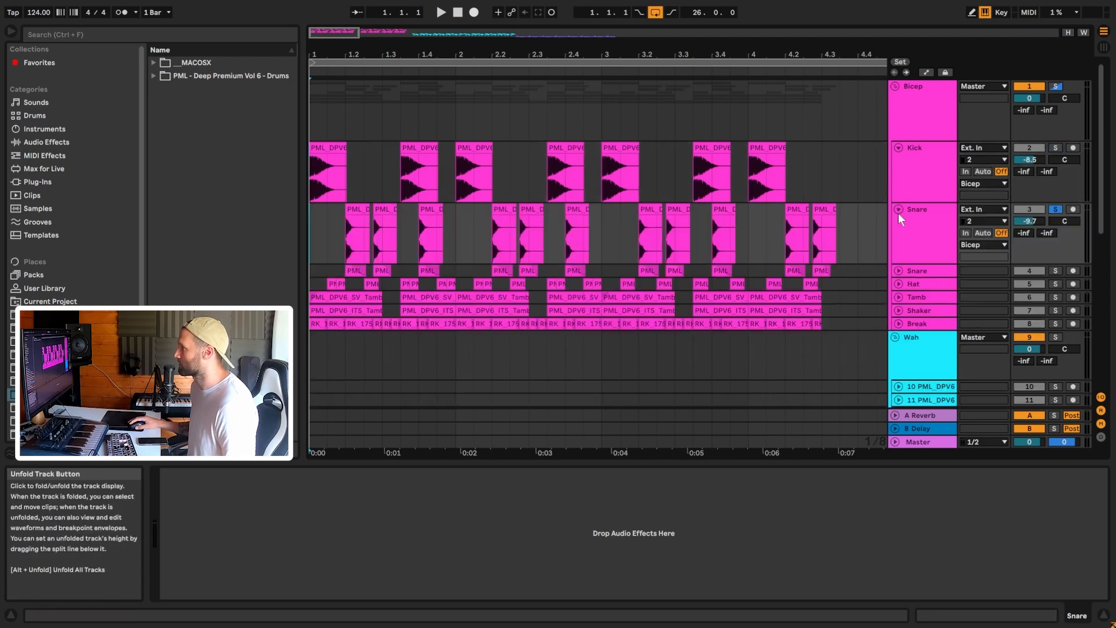
{"action": "left_click_drag", "start_coordinate": [380, 54], "coordinate": [449, 238]}
{"action": "left_click", "coordinate": [454, 211]}
{"action": "key", "text": "0"}
{"action": "left_click", "coordinate": [375, 154]}
{"action": "key", "text": "space"}
{"action": "key", "text": "space"}
Step: Reactivate the first Snare track's clip at 1.2.4 and audition the kick and snare pattern from 1.1.1
{"action": "left_click", "coordinate": [474, 226]}
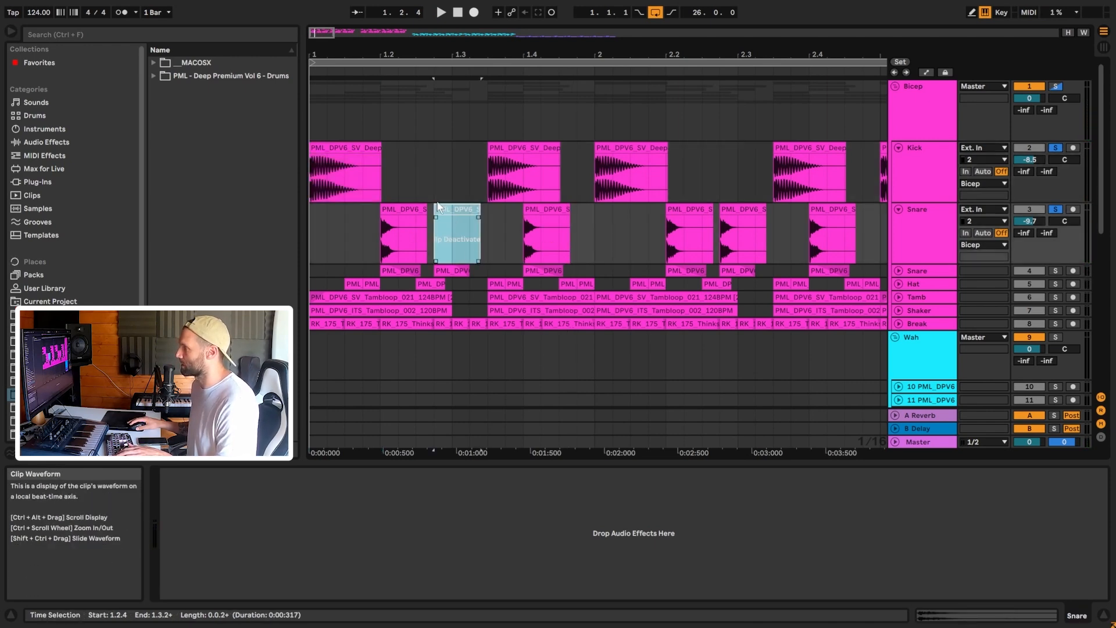
{"action": "key", "text": "0"}
{"action": "left_click", "coordinate": [327, 247]}
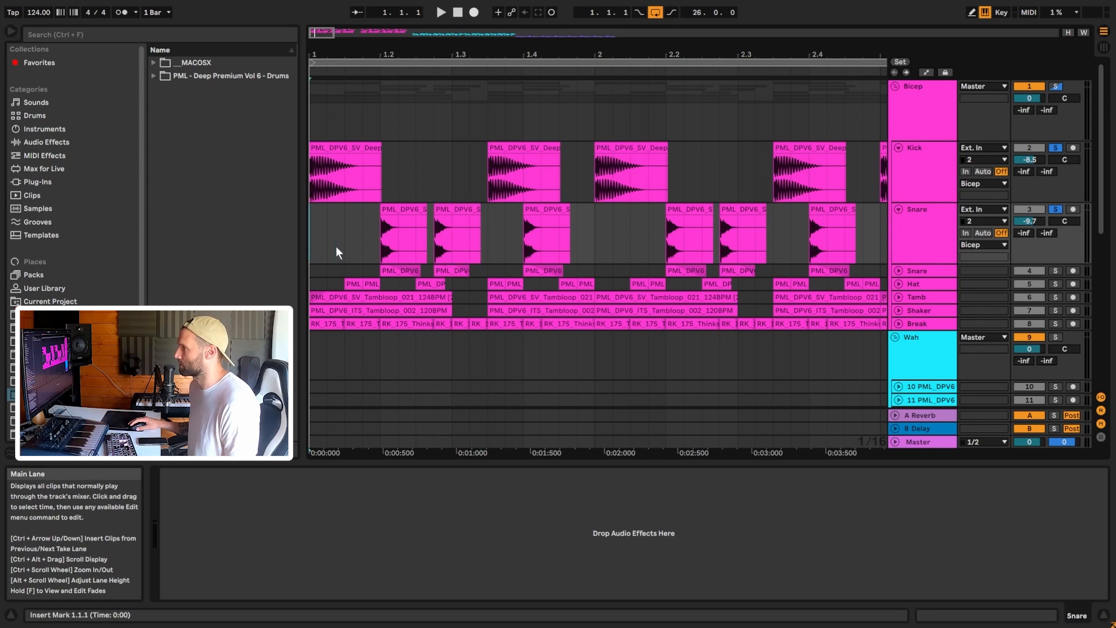
{"action": "key", "text": "space"}
{"action": "key", "text": "space"}
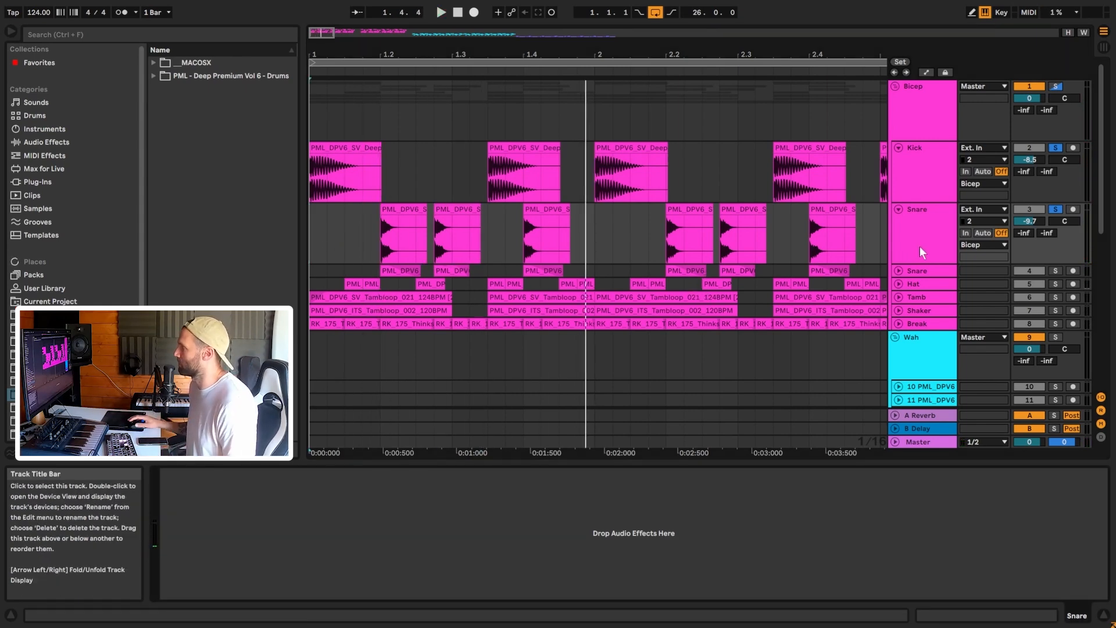
Step: Expand the second Snare track, solo only that track and audition its clips from 1.2.1
{"action": "left_click_drag", "start_coordinate": [312, 32], "coordinate": [315, 32]}
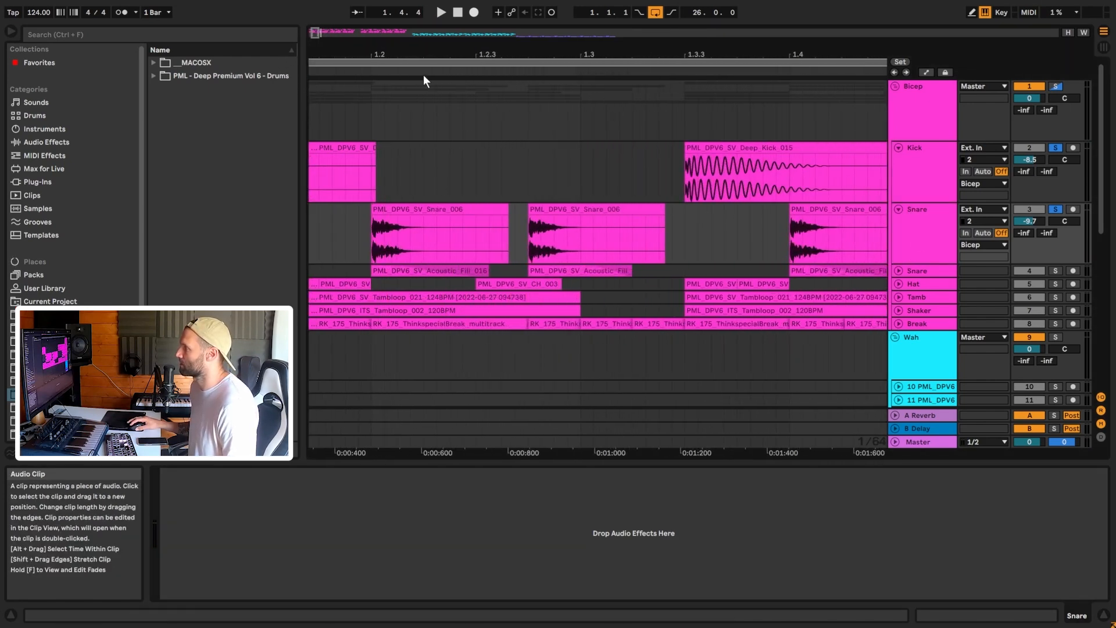
{"action": "left_click_drag", "start_coordinate": [315, 33], "coordinate": [314, 8]}
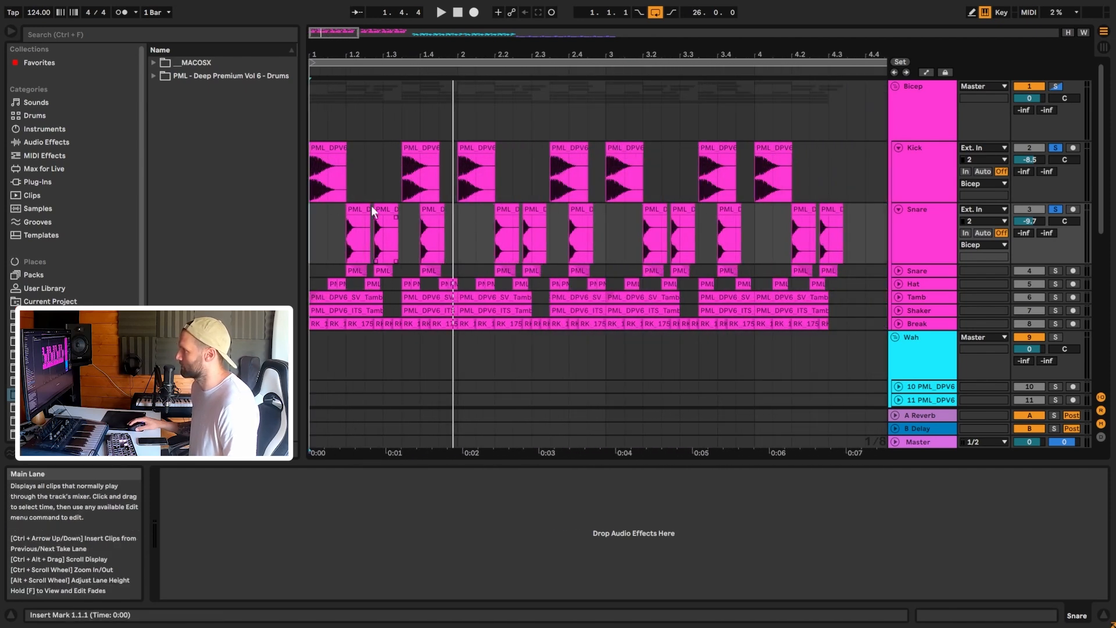
{"action": "left_click_drag", "start_coordinate": [317, 33], "coordinate": [316, 50]}
{"action": "scroll", "coordinate": [865, 242], "scroll_direction": "down", "scroll_amount": 2}
{"action": "left_click", "coordinate": [899, 215]}
{"action": "left_click", "coordinate": [423, 252]}
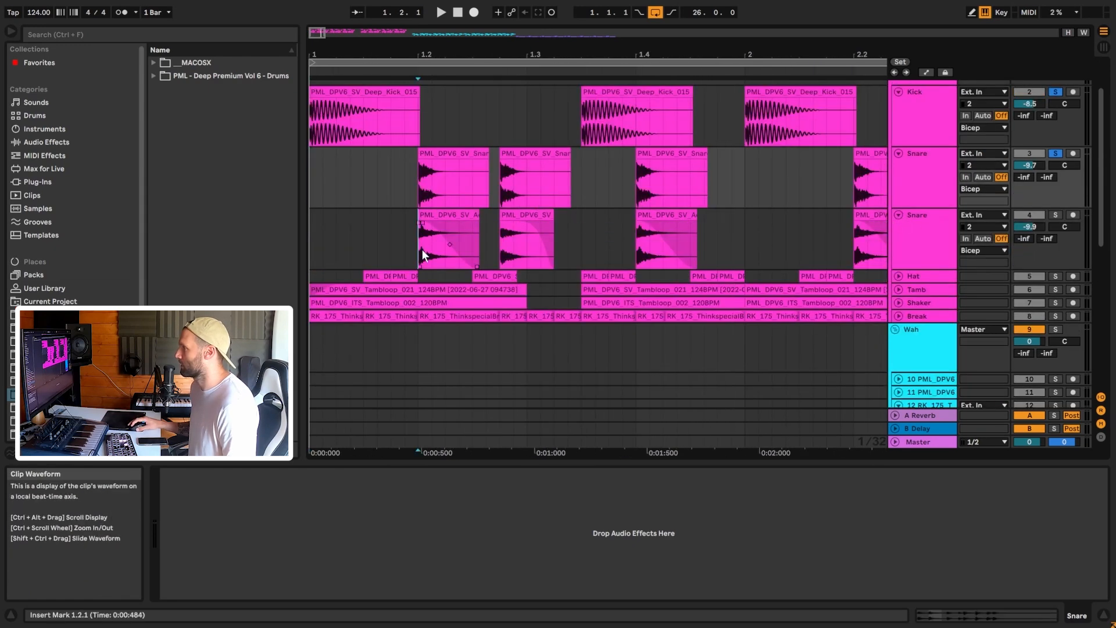
{"action": "left_click", "coordinate": [1056, 215]}
{"action": "key", "text": "space"}
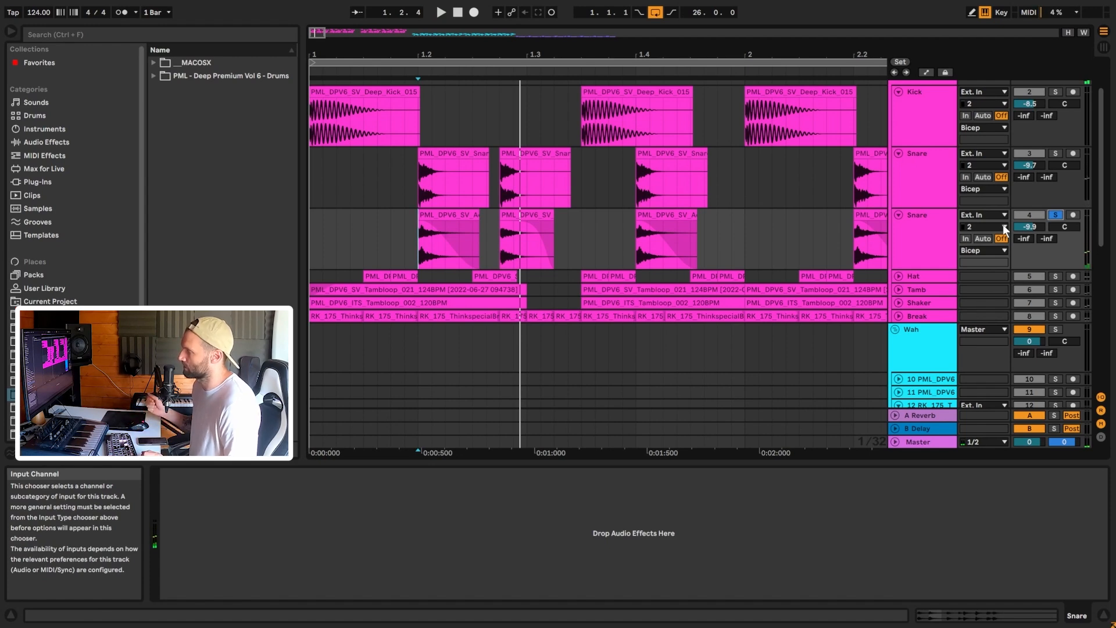
Step: Inspect the second Snare track's Acoustic Fill clip at 1.2.4 in the clip editor, and play the track from 1.1.4
{"action": "left_click", "coordinate": [519, 214]}
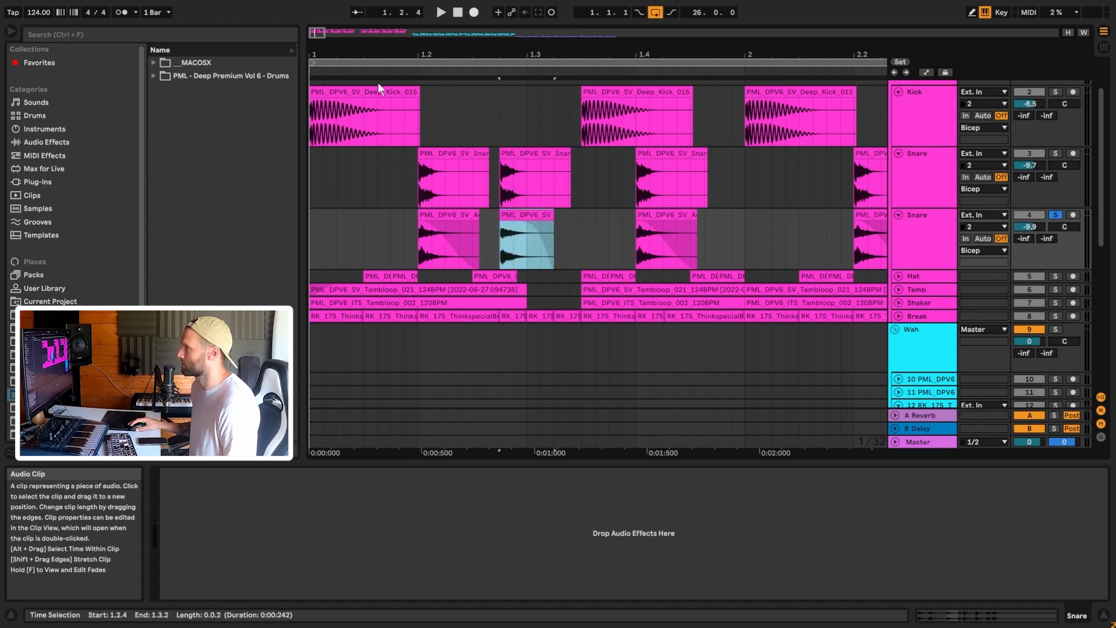
{"action": "left_click_drag", "start_coordinate": [314, 34], "coordinate": [315, 46]}
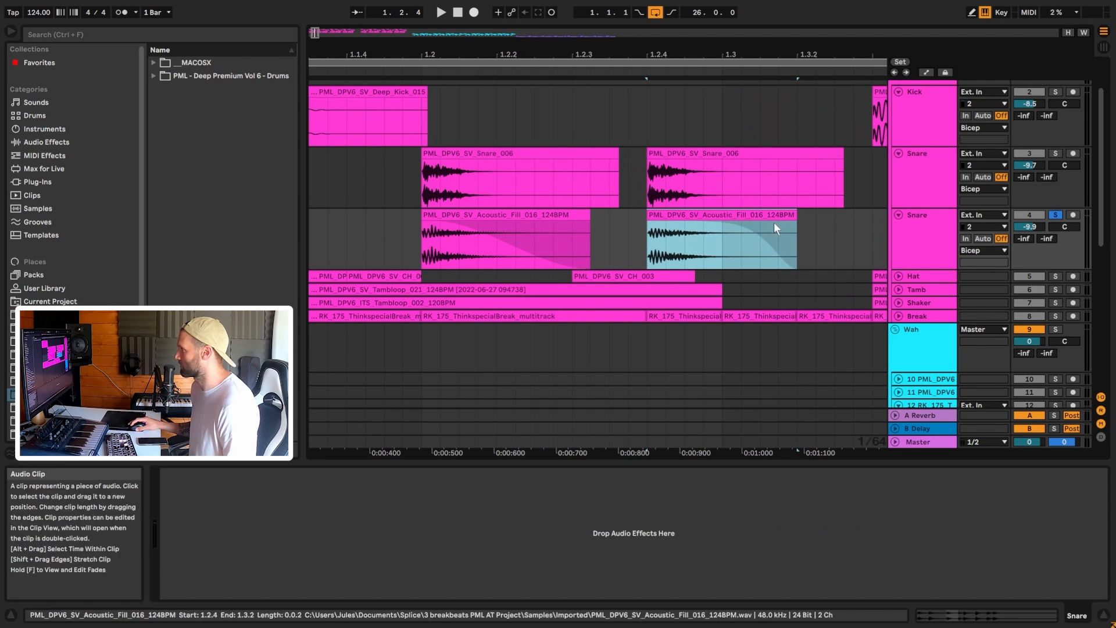
{"action": "double_click", "coordinate": [740, 221]}
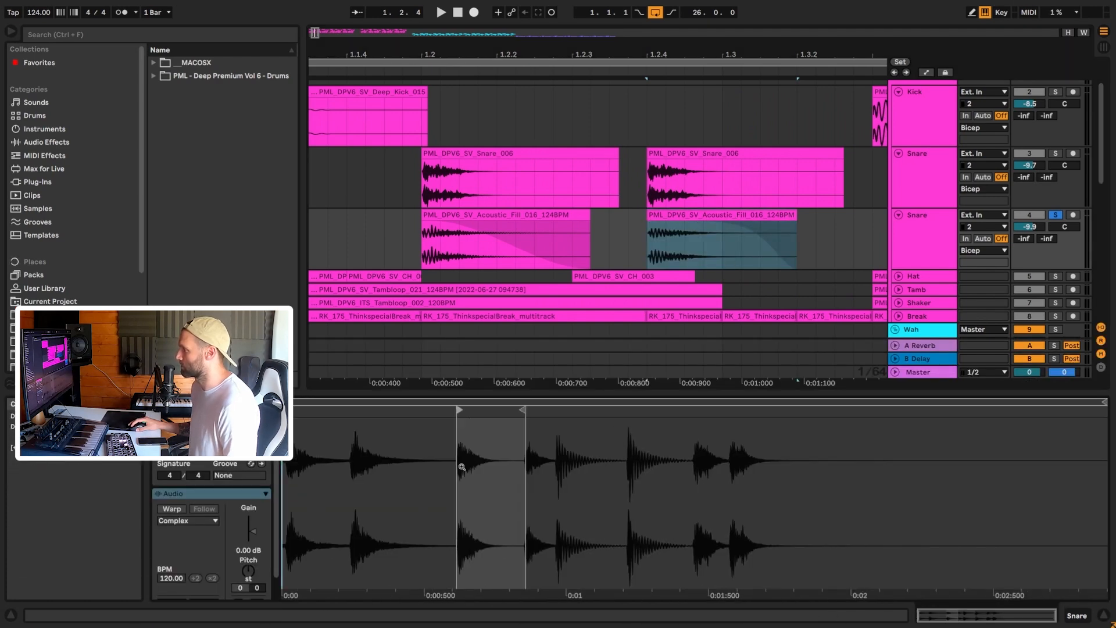
{"action": "left_click", "coordinate": [403, 239]}
{"action": "key", "text": "space"}
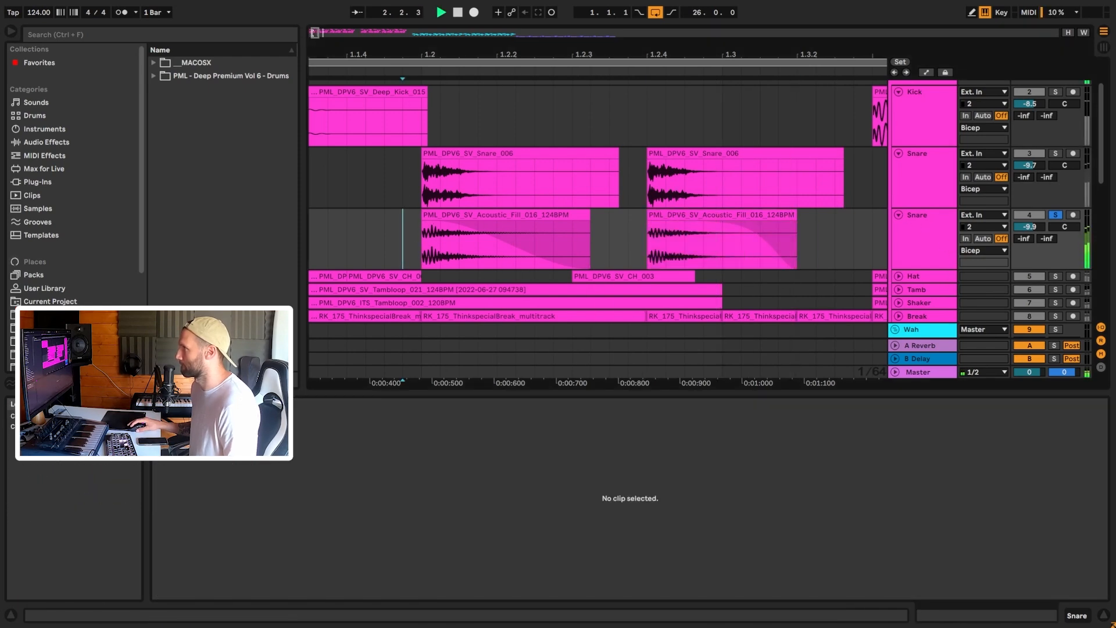
Step: Solo the first Snare track alongside the second and audition both layered snares from 1.1.4
{"action": "left_click_drag", "start_coordinate": [705, 55], "coordinate": [704, 15]}
{"action": "key", "text": "space"}
{"action": "left_click", "coordinate": [1055, 153]}
{"action": "key", "text": "space"}
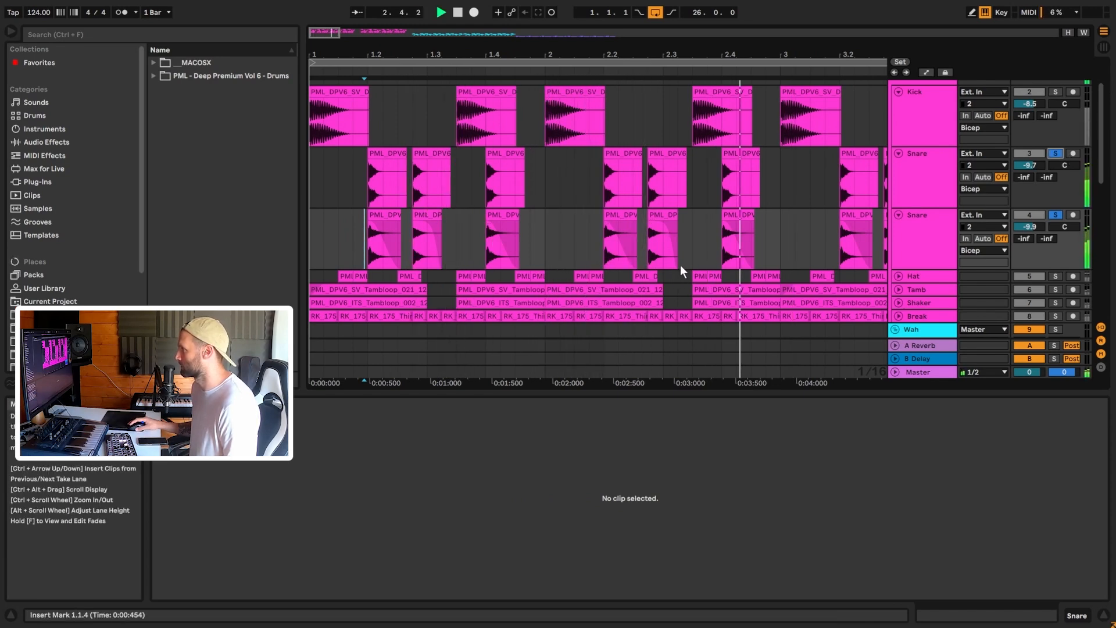
Step: Expand the Hat track, solo only that track and audition its pattern from 1.1.1
{"action": "key", "text": "space"}
{"action": "scroll", "coordinate": [875, 253], "scroll_direction": "down", "scroll_amount": 3}
{"action": "left_click", "coordinate": [898, 235]}
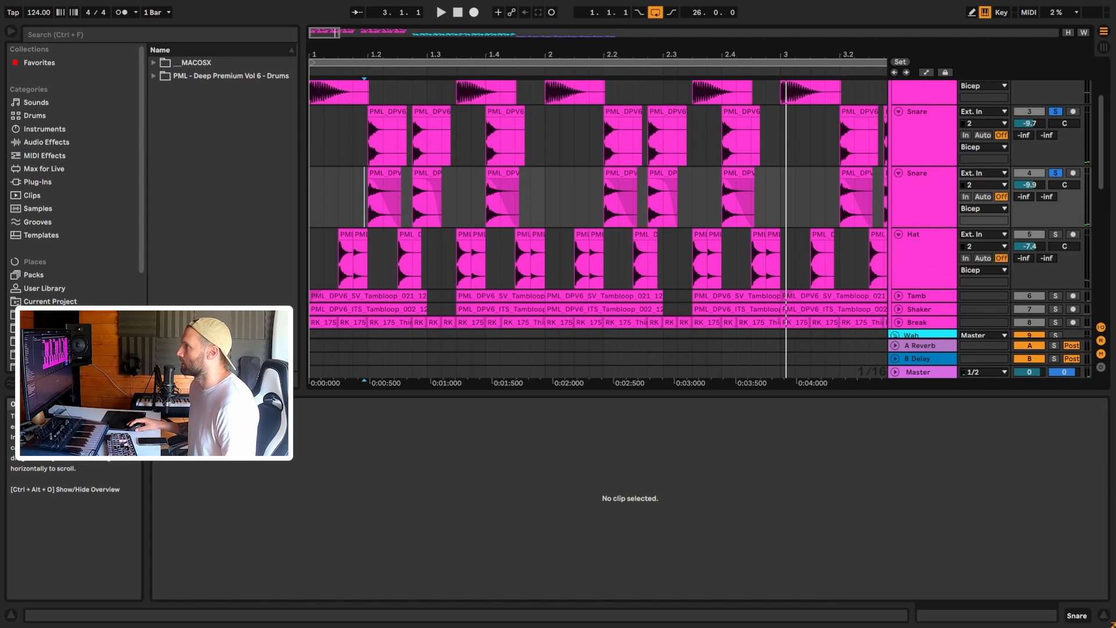
{"action": "left_click_drag", "start_coordinate": [323, 35], "coordinate": [323, 32]}
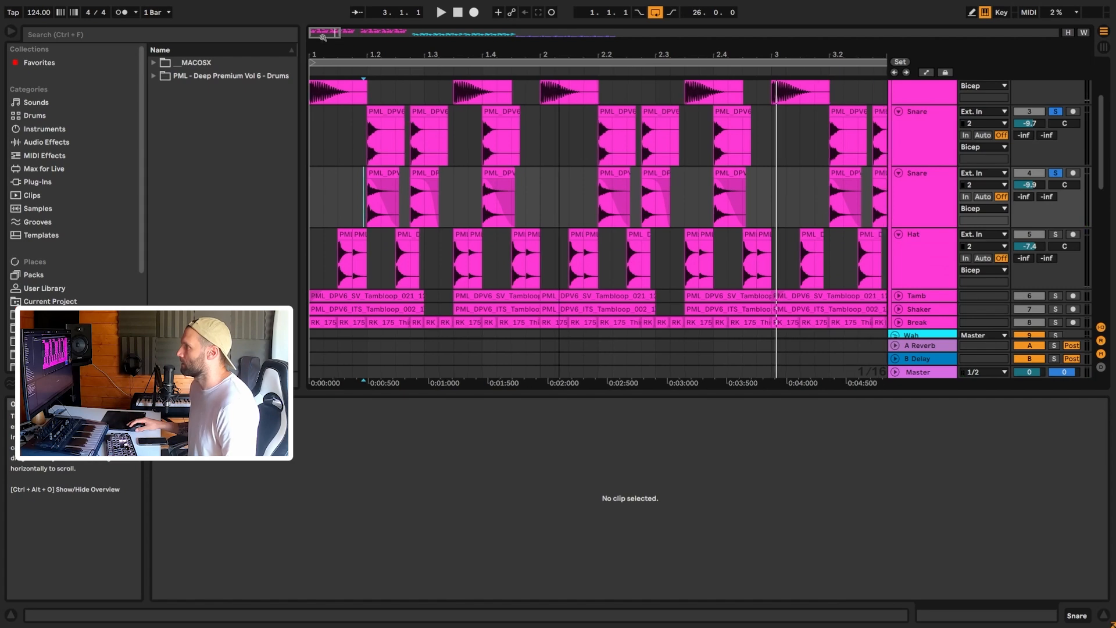
{"action": "left_click", "coordinate": [310, 259]}
{"action": "key", "text": "s"}
{"action": "key", "text": "space"}
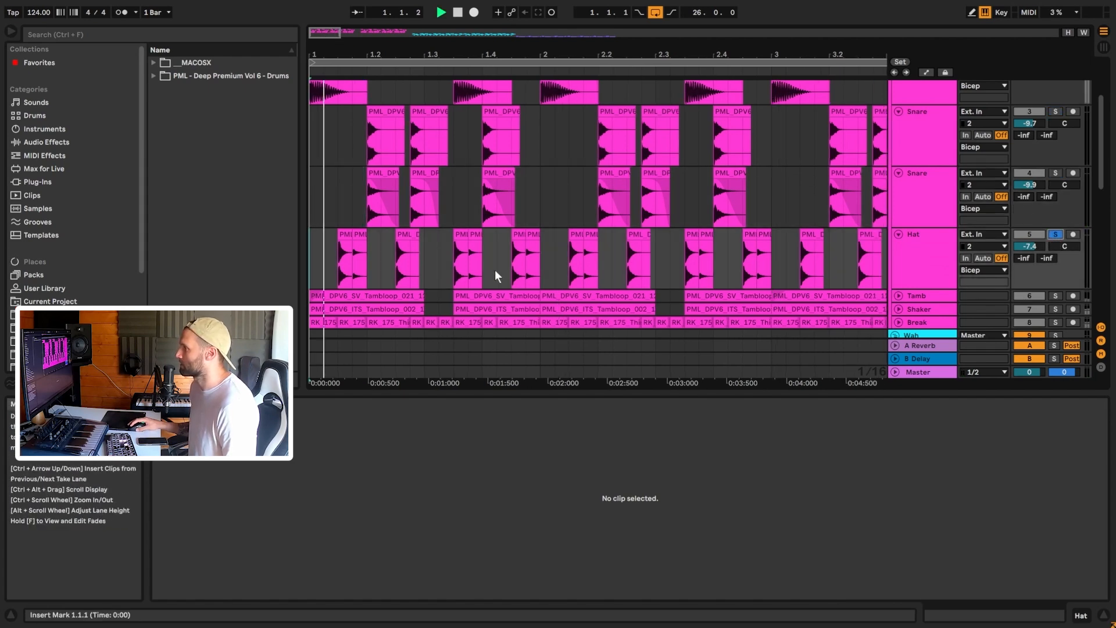
Step: Select the Hat track's first clip at 1.1.3 and audition the track from that point
{"action": "left_click_drag", "start_coordinate": [323, 36], "coordinate": [314, 35]}
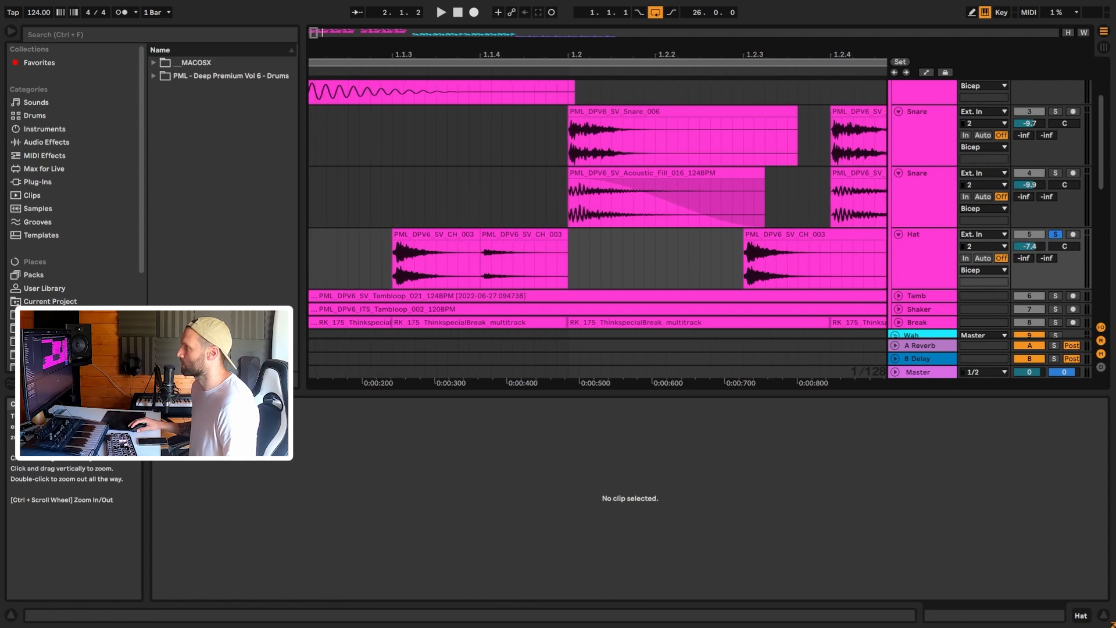
{"action": "left_click", "coordinate": [467, 240]}
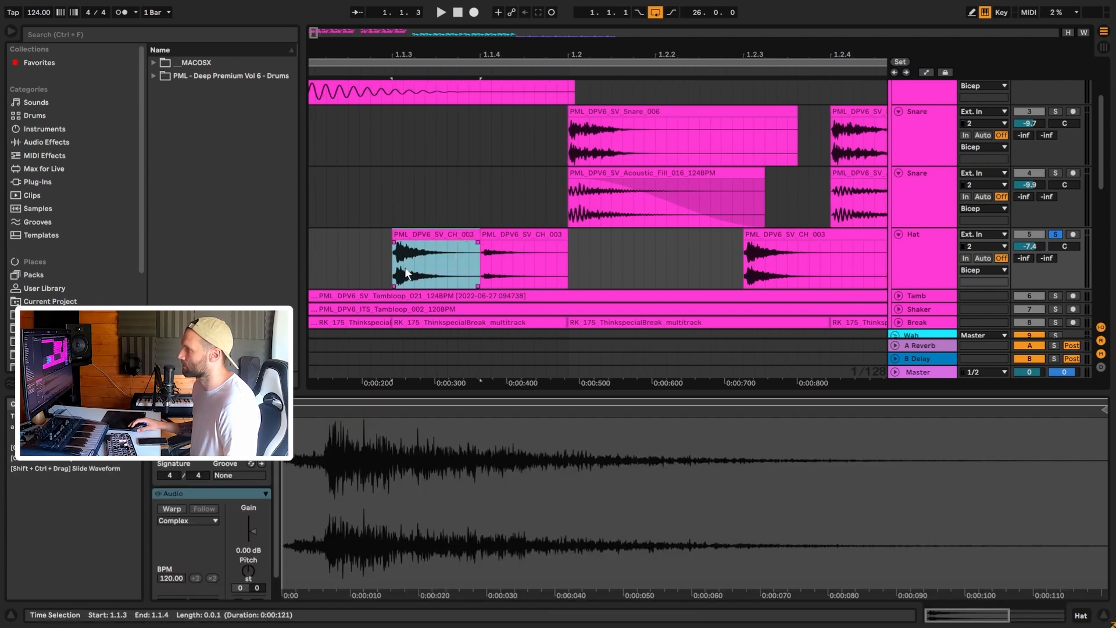
{"action": "key", "text": "space"}
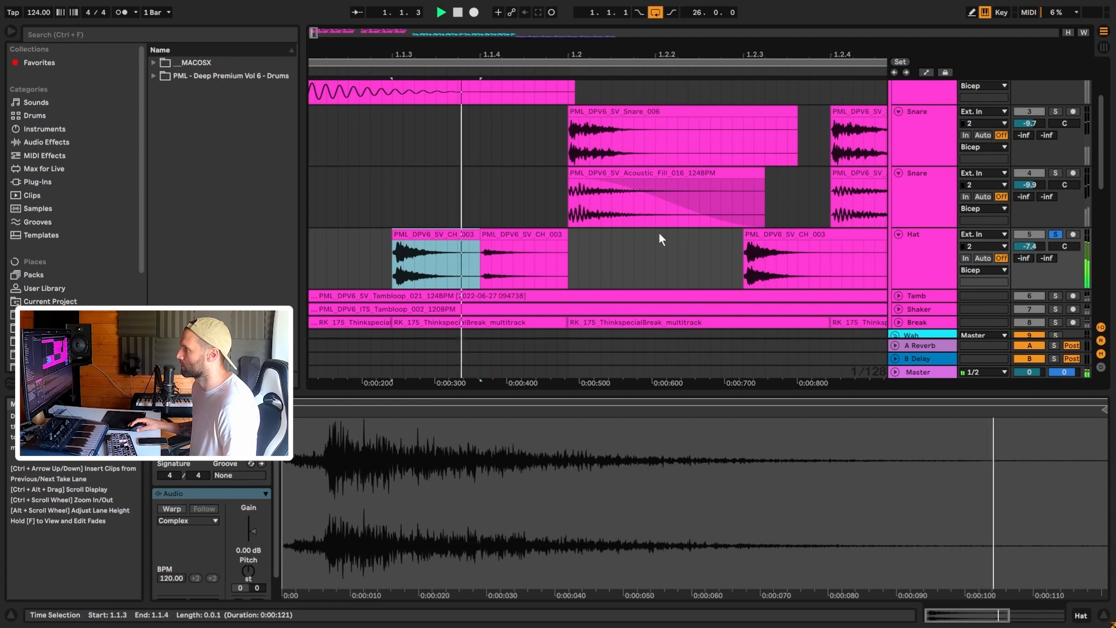
{"action": "key", "text": "space"}
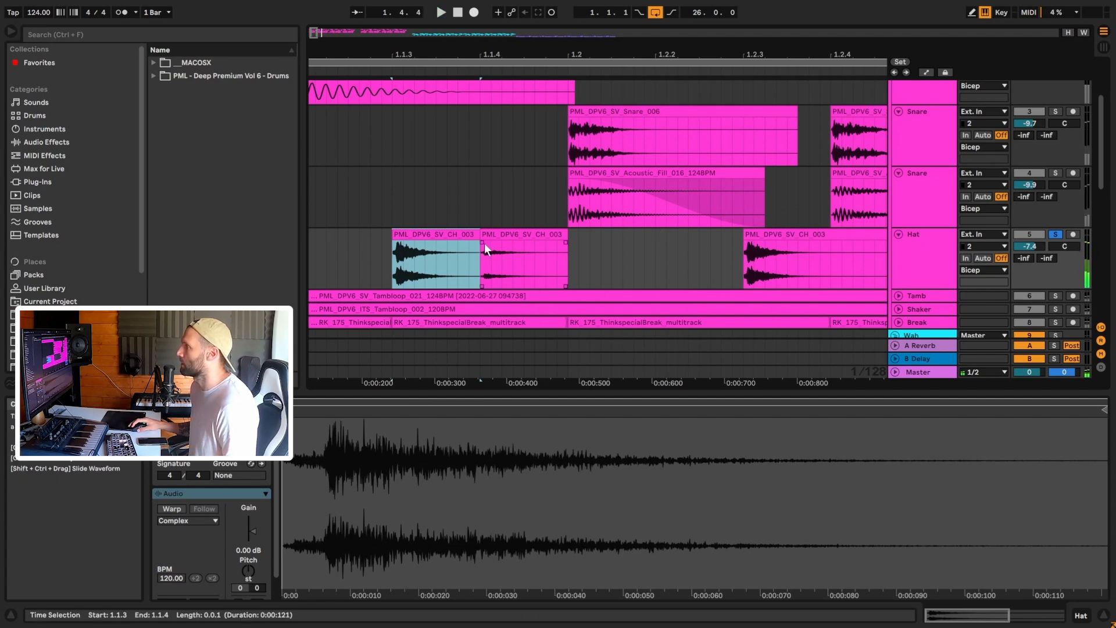
Step: Compare the gain of the Hat clip at 1.1.4 with that of the clip at 1.1.3
{"action": "left_click", "coordinate": [486, 244]}
{"action": "left_click", "coordinate": [456, 236]}
{"action": "left_click", "coordinate": [505, 235]}
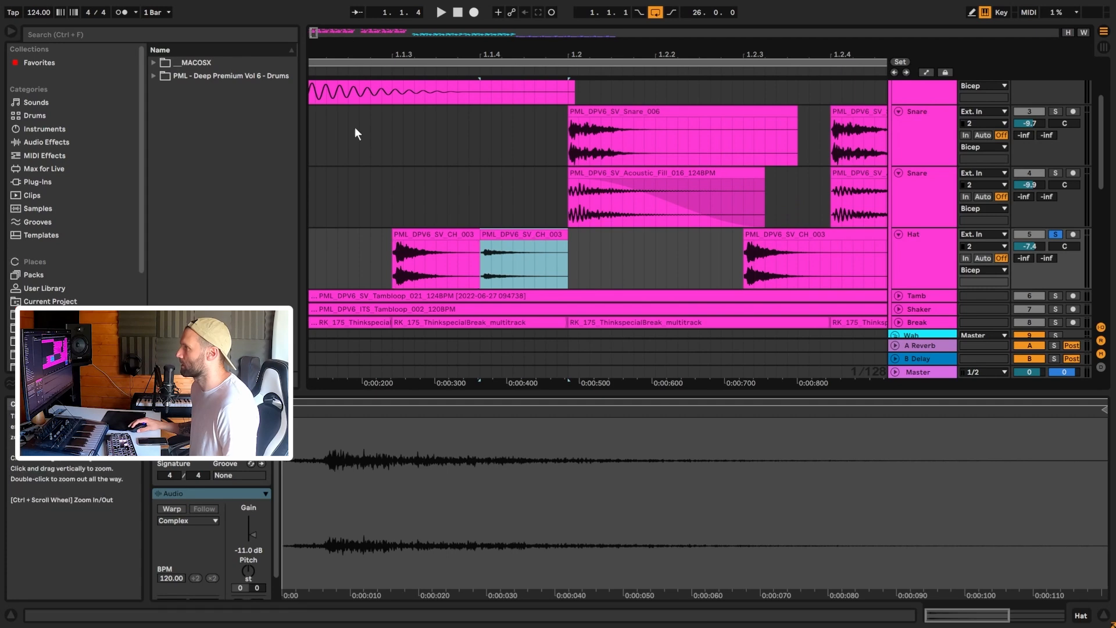
{"action": "double_click", "coordinate": [503, 235]}
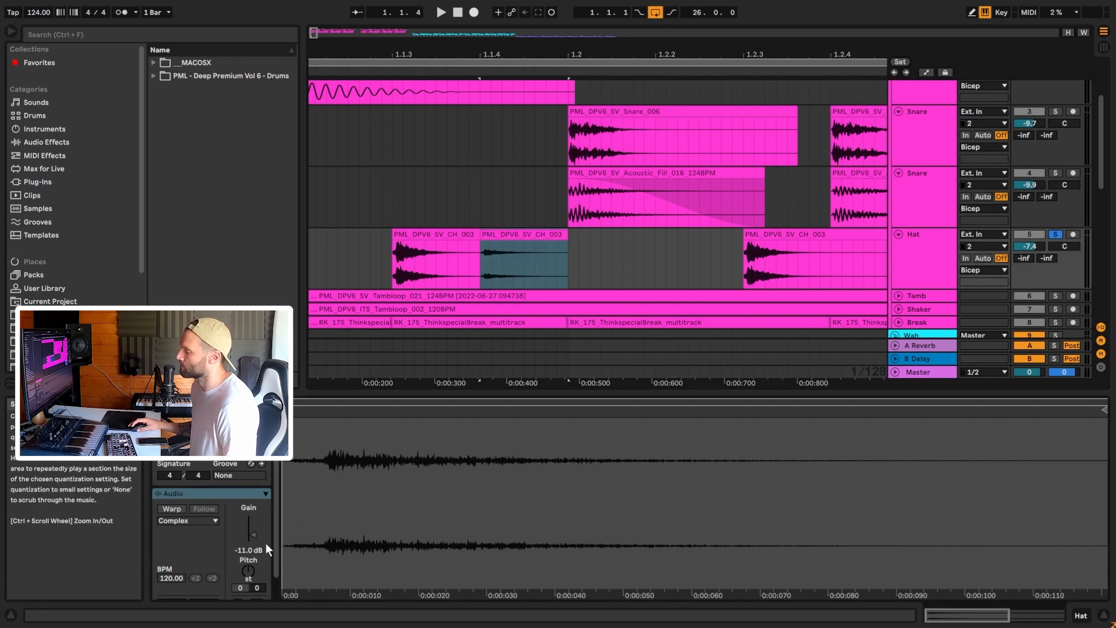
{"action": "left_click", "coordinate": [408, 238]}
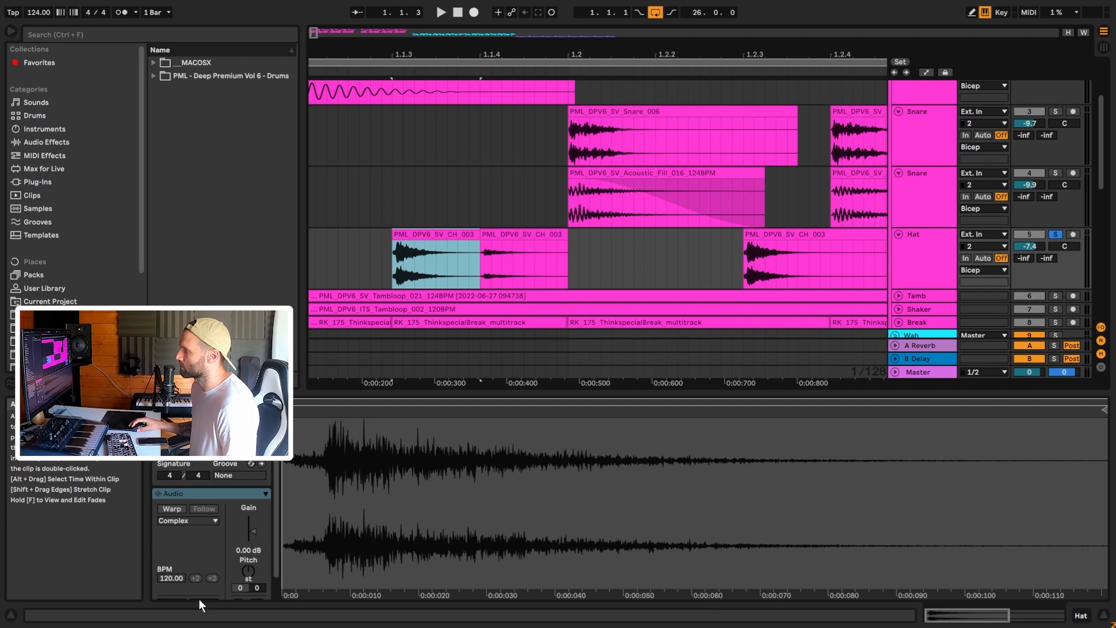
Step: Solo the Kick and both Snare tracks alongside the Hat and audition the combined pattern from 1.1.1
{"action": "left_click_drag", "start_coordinate": [346, 55], "coordinate": [349, 17]}
{"action": "scroll", "coordinate": [1053, 201], "scroll_direction": "up", "scroll_amount": 1}
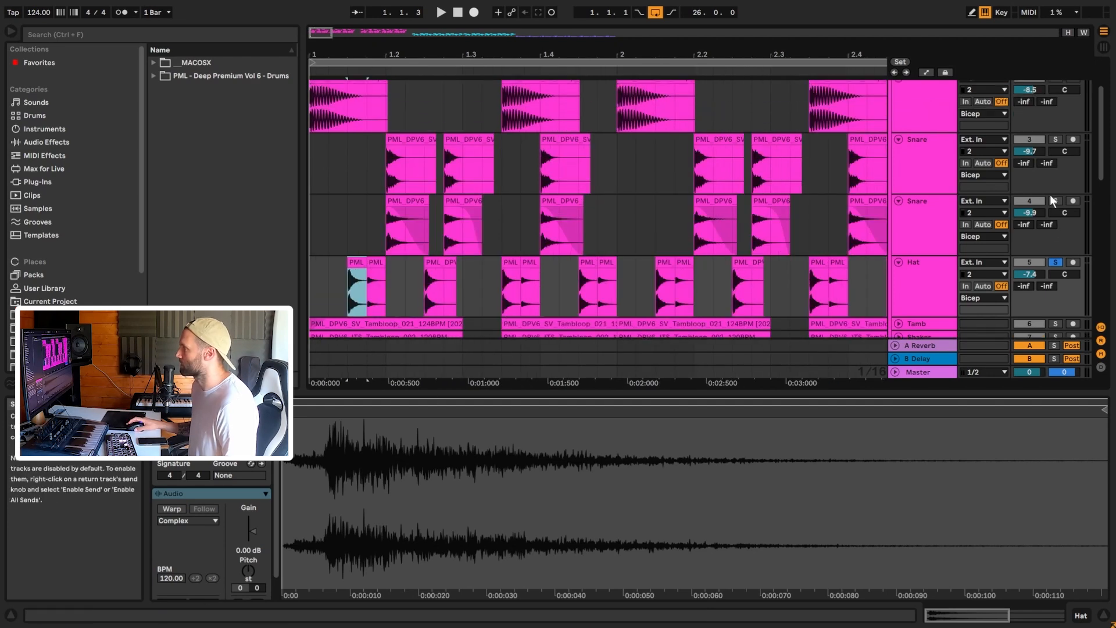
{"action": "left_click", "coordinate": [1055, 201]}
{"action": "scroll", "coordinate": [1063, 147], "scroll_direction": "up", "scroll_amount": 2}
{"action": "left_click", "coordinate": [1056, 120]}
{"action": "left_click", "coordinate": [314, 157]}
{"action": "scroll", "coordinate": [448, 192], "scroll_direction": "down", "scroll_amount": 5}
{"action": "key", "text": "space"}
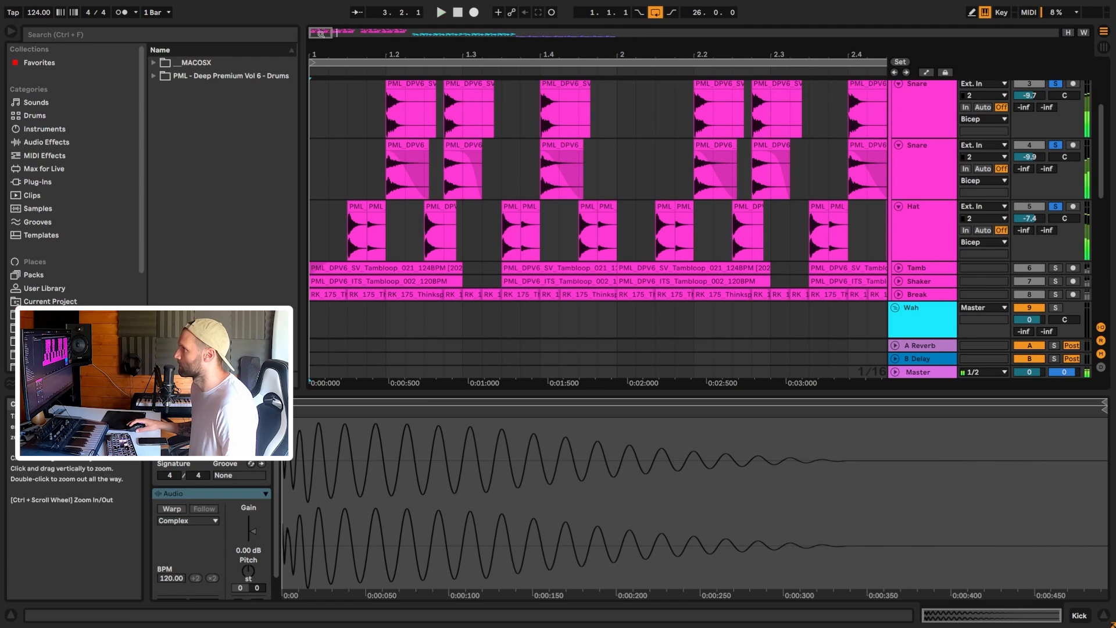
{"action": "key", "text": "space"}
Step: Expand the Tamb track and show its first Tambloop clip in the clip editor
{"action": "left_click_drag", "start_coordinate": [411, 50], "coordinate": [411, 29]}
{"action": "left_click", "coordinate": [915, 271]}
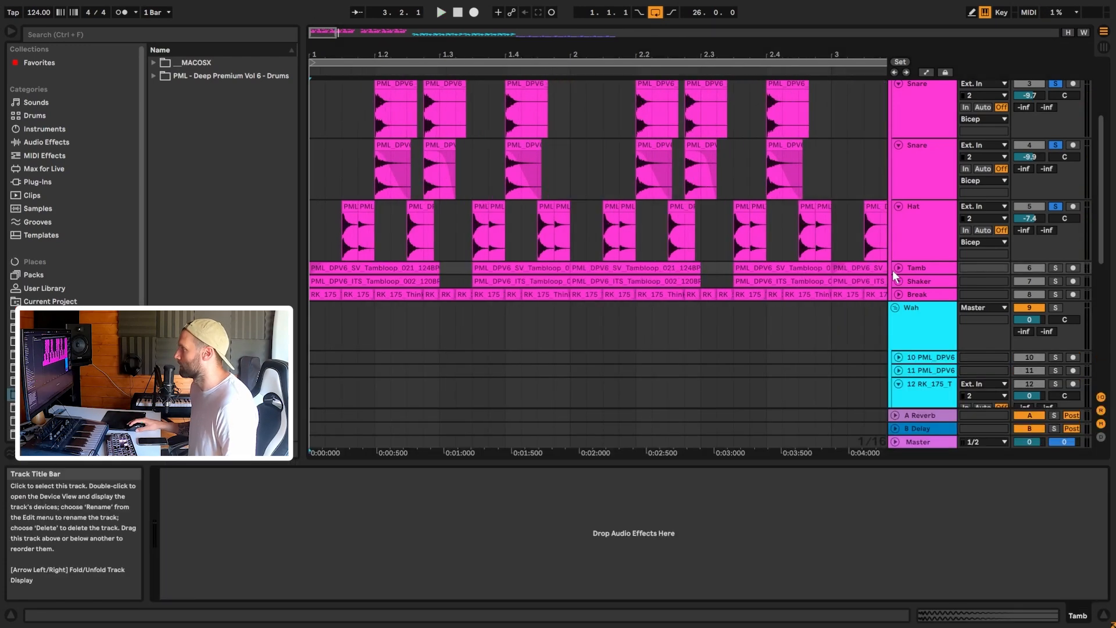
{"action": "left_click", "coordinate": [899, 269]}
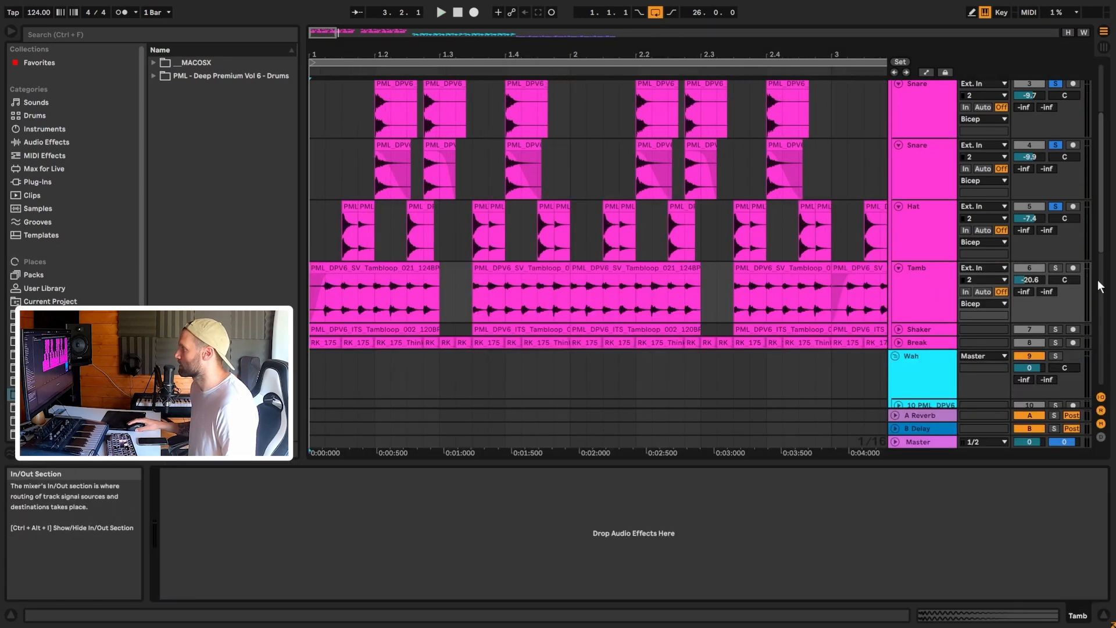
{"action": "left_click", "coordinate": [387, 276]}
{"action": "left_click_drag", "start_coordinate": [422, 54], "coordinate": [567, 93]}
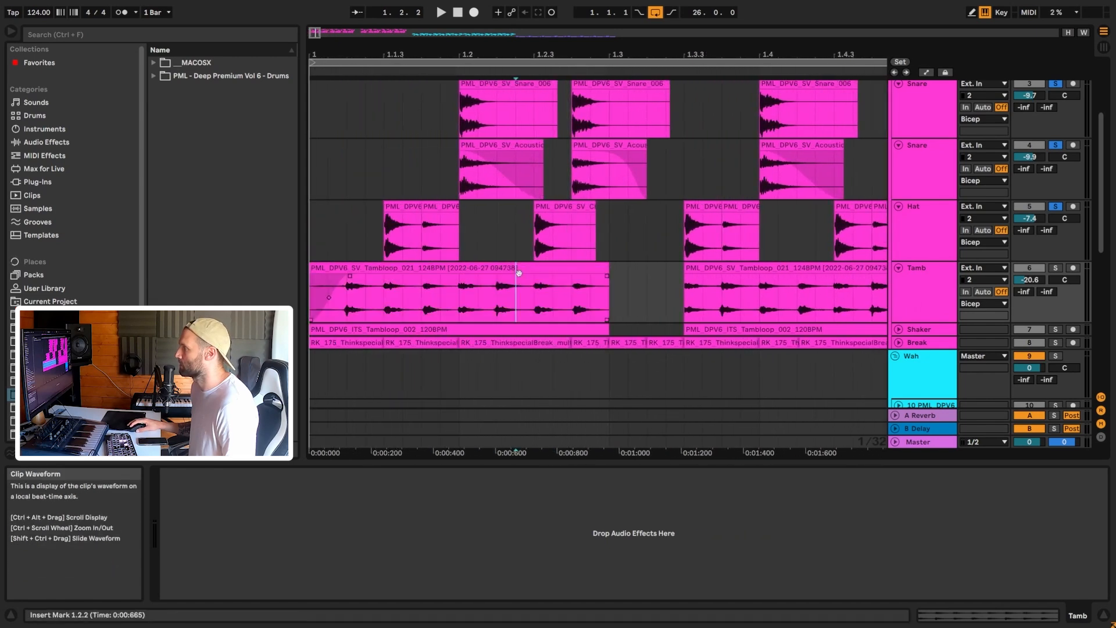
{"action": "double_click", "coordinate": [519, 273]}
Step: Shorten the fade-in on the first Tamb clip, solo the track with the other drums and audition from 1.1.1
{"action": "left_click_drag", "start_coordinate": [348, 278], "coordinate": [310, 275]}
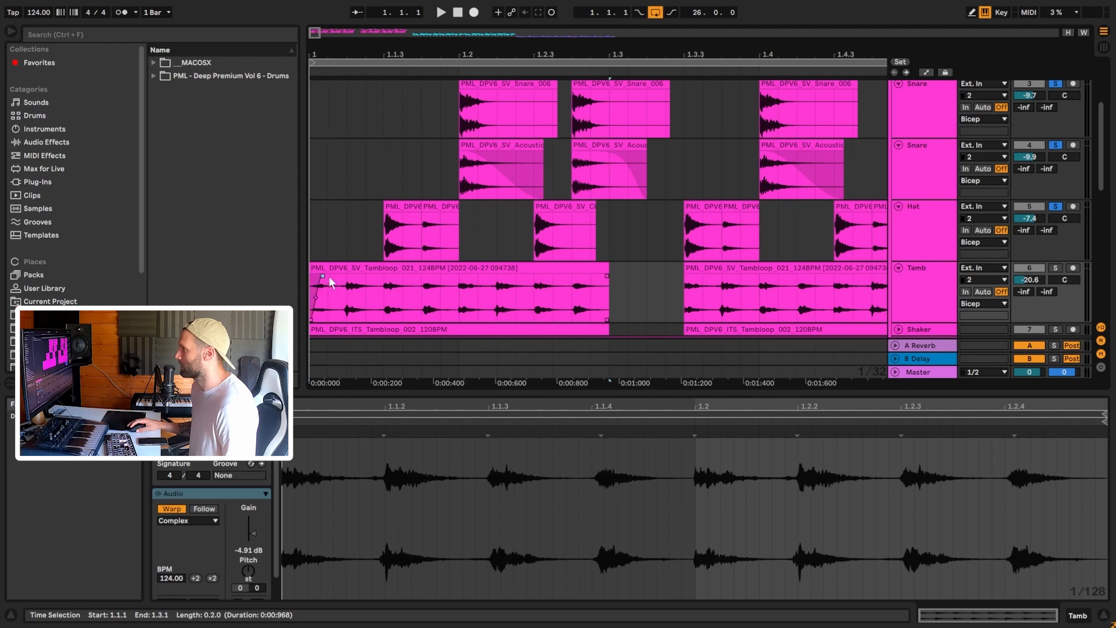
{"action": "left_click", "coordinate": [1055, 268]}
{"action": "key", "text": "space"}
{"action": "key", "text": "space"}
{"action": "key", "text": "space"}
{"action": "key", "text": "space"}
Step: Audition the first Tamb clip with its fade-in removed, and restore a fade-in reaching just before the clip's second hit
{"action": "left_click_drag", "start_coordinate": [346, 276], "coordinate": [313, 274]}
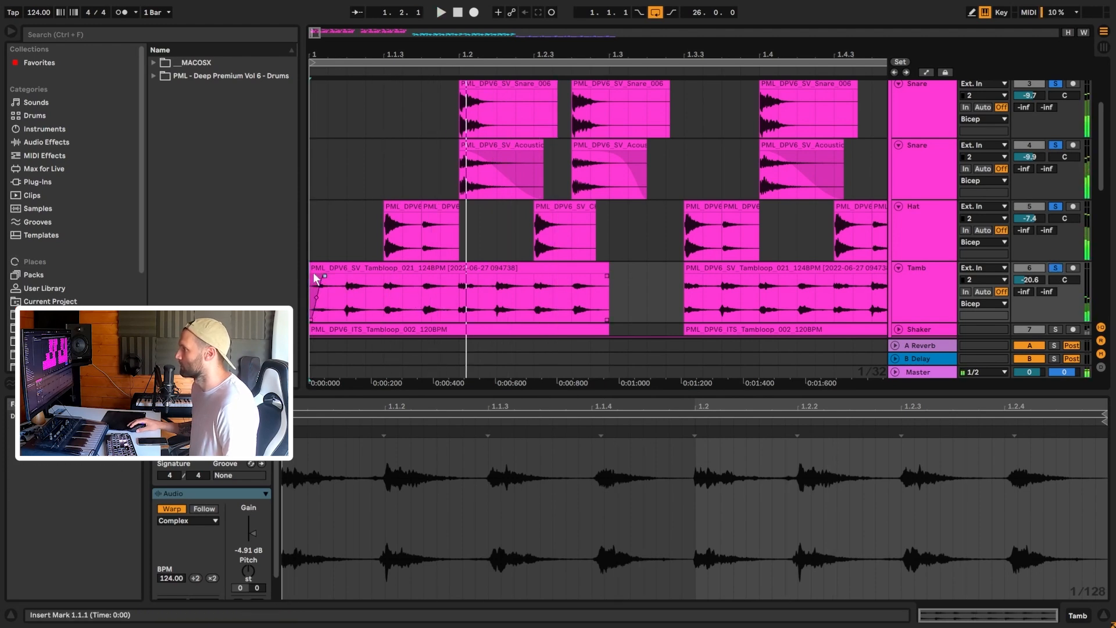
{"action": "key", "text": "space"}
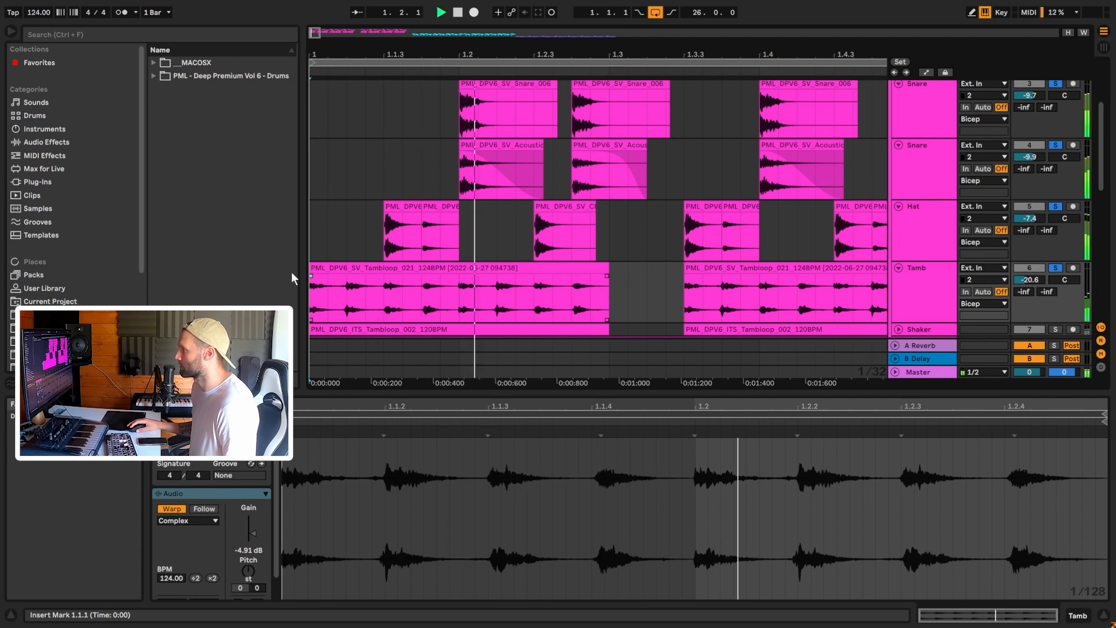
{"action": "left_click_drag", "start_coordinate": [311, 275], "coordinate": [343, 275]}
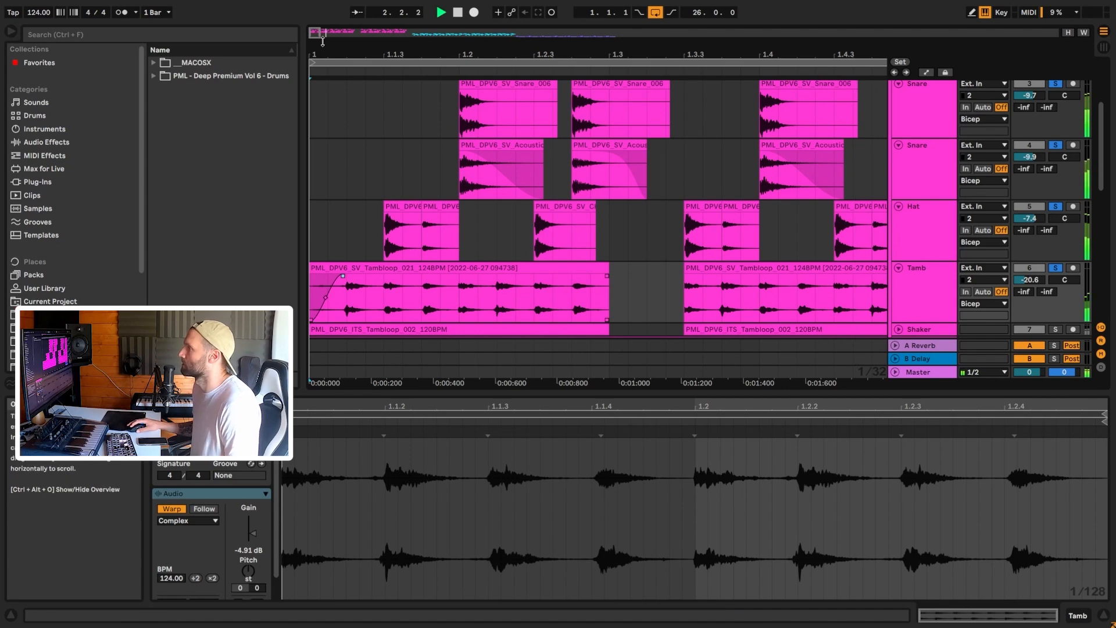
{"action": "left_click_drag", "start_coordinate": [316, 32], "coordinate": [316, 18]}
{"action": "key", "text": "space"}
Step: Examine the gap in the Tamb track from 1.3.1 to 1.3.3 and how it repeats across the pattern
{"action": "left_click_drag", "start_coordinate": [432, 281], "coordinate": [462, 294]}
{"action": "scroll", "coordinate": [462, 294], "scroll_direction": "down", "scroll_amount": 3}
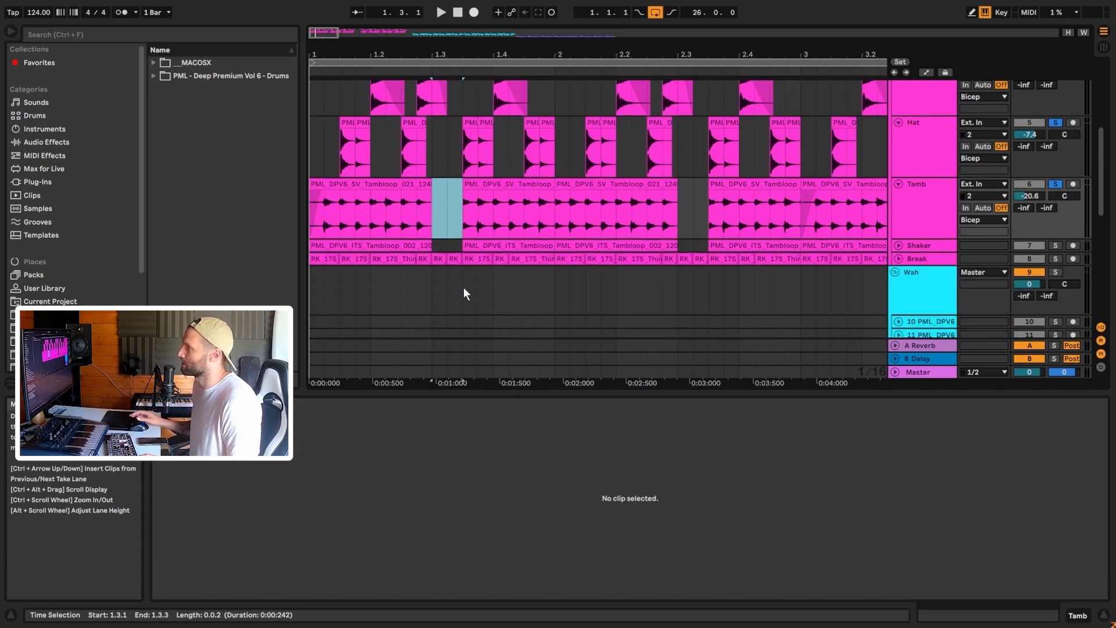
{"action": "left_click", "coordinate": [596, 261]}
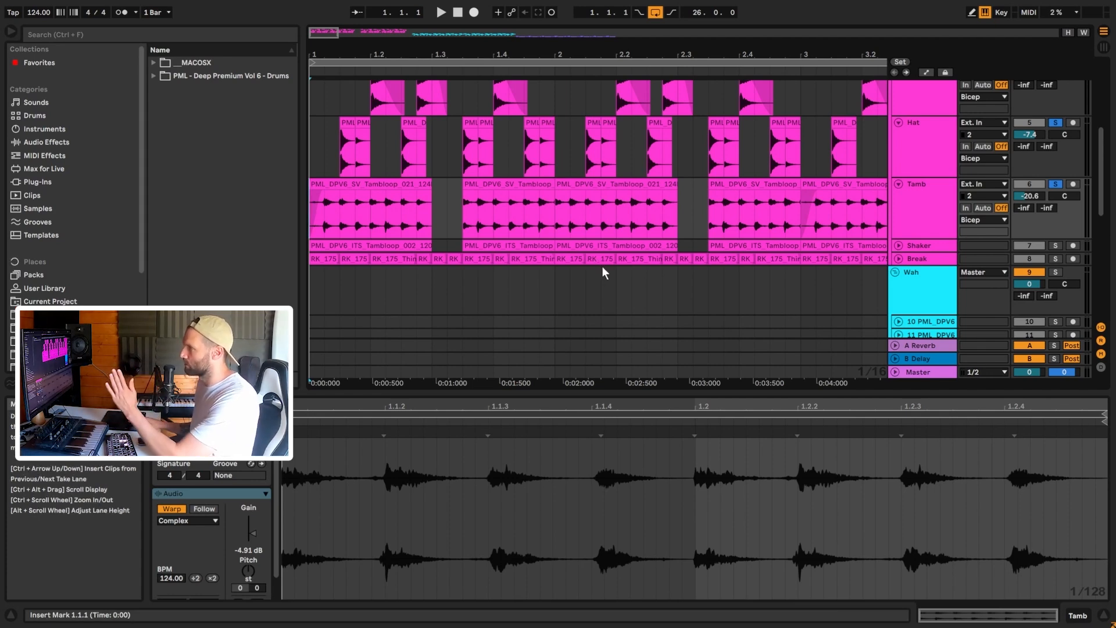
{"action": "left_click_drag", "start_coordinate": [434, 217], "coordinate": [460, 218]}
{"action": "left_click_drag", "start_coordinate": [468, 55], "coordinate": [358, 33]}
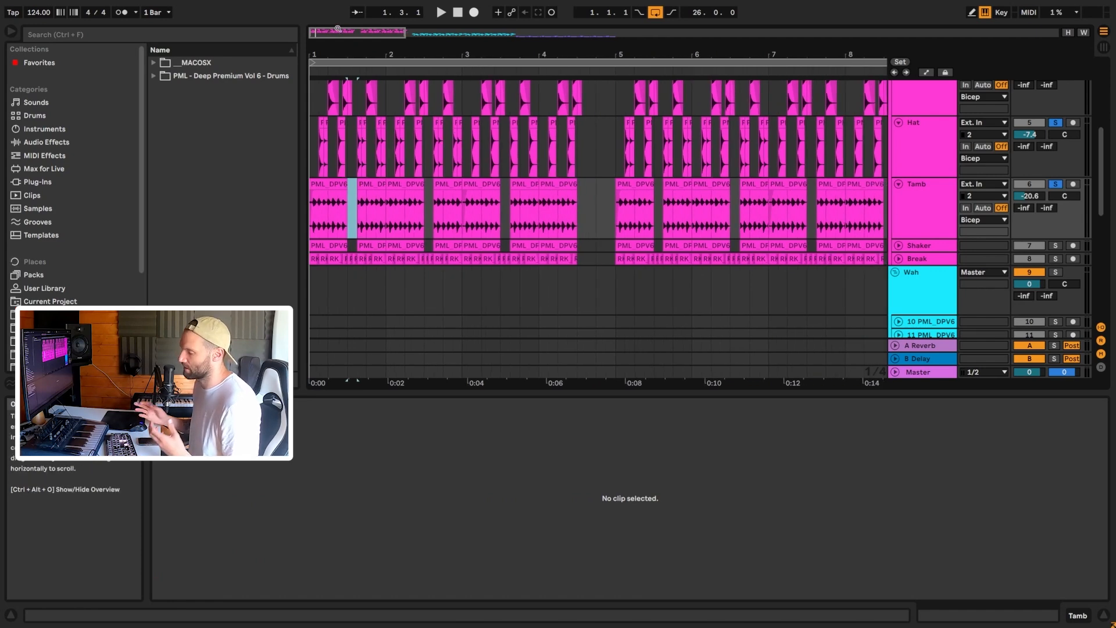
Step: Examine the Wah group's tracks around the break in the pattern before bar 13
{"action": "left_click_drag", "start_coordinate": [367, 55], "coordinate": [366, 36]}
{"action": "scroll", "coordinate": [617, 186], "scroll_direction": "down", "scroll_amount": 5}
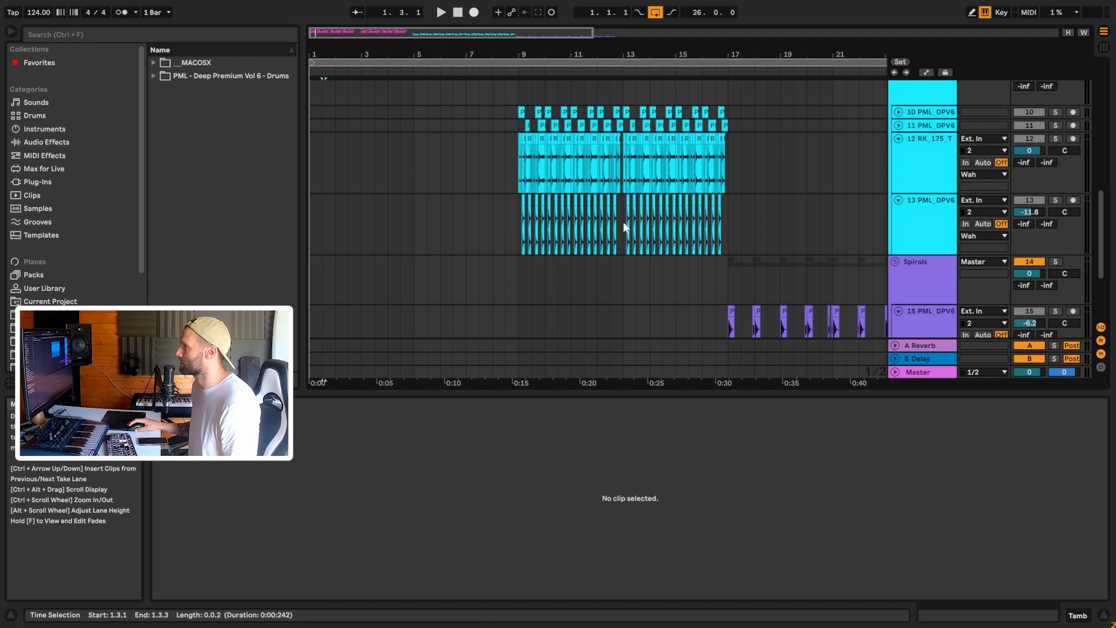
{"action": "left_click", "coordinate": [618, 222]}
{"action": "left_click_drag", "start_coordinate": [650, 54], "coordinate": [670, 73]}
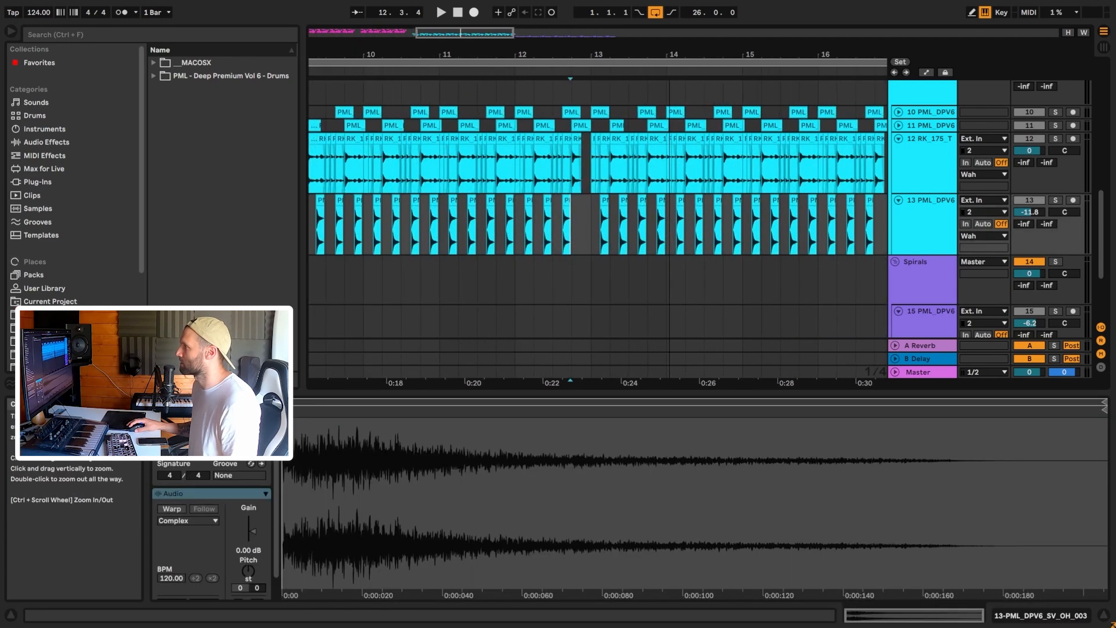
{"action": "left_click_drag", "start_coordinate": [493, 54], "coordinate": [930, 58]}
{"action": "left_click_drag", "start_coordinate": [589, 55], "coordinate": [589, 38]}
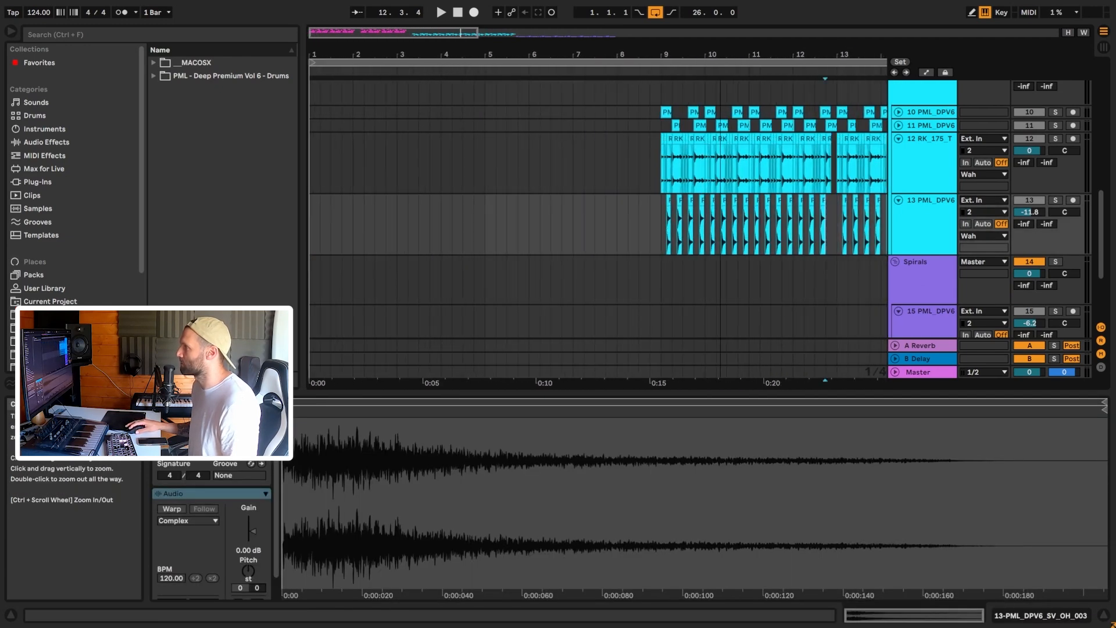
Step: Examine the gap before bar 5 across the Bicep group's snare, hat and tambourine tracks
{"action": "scroll", "coordinate": [372, 189], "scroll_direction": "up", "scroll_amount": 10}
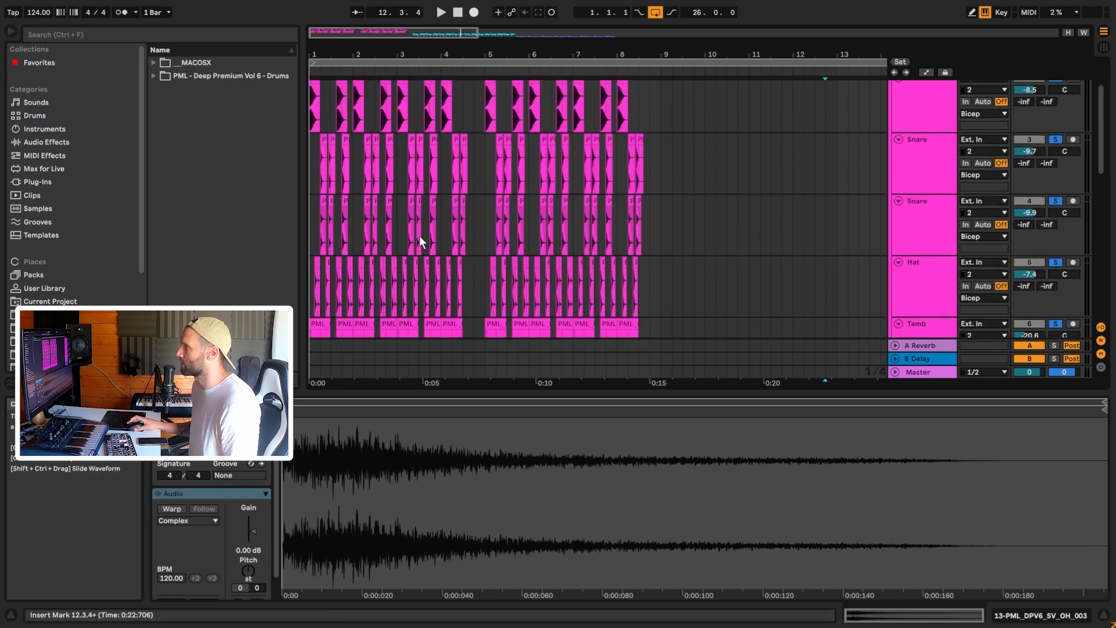
{"action": "scroll", "coordinate": [466, 173], "scroll_direction": "down", "scroll_amount": 5}
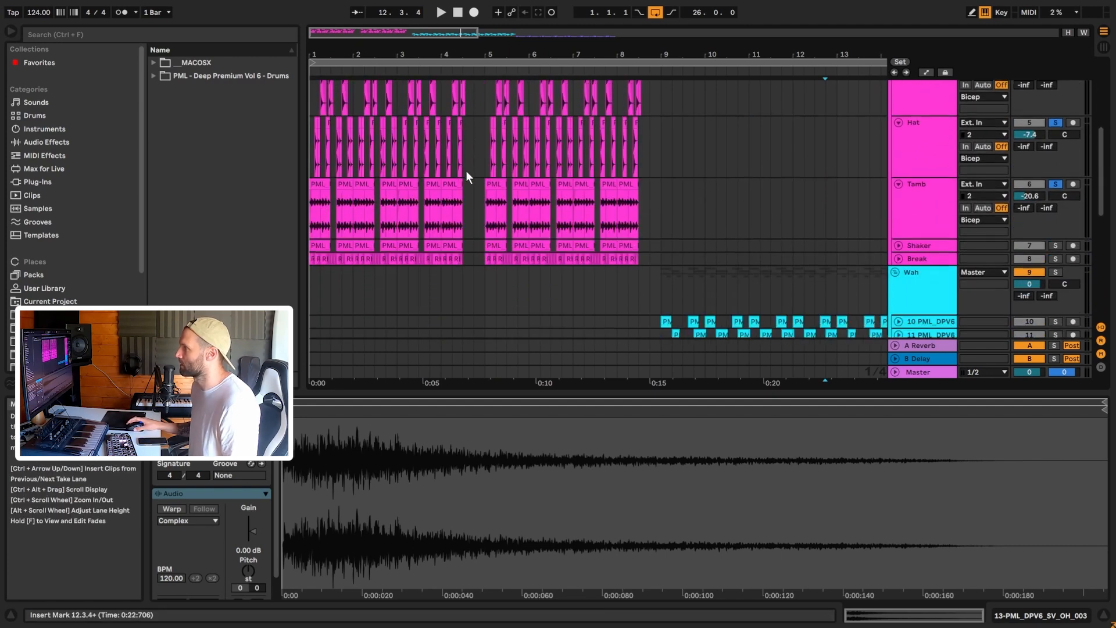
{"action": "scroll", "coordinate": [467, 169], "scroll_direction": "up", "scroll_amount": 3}
{"action": "left_click_drag", "start_coordinate": [401, 55], "coordinate": [402, 117]}
{"action": "scroll", "coordinate": [431, 204], "scroll_direction": "down", "scroll_amount": 4}
Step: Inspect the second Snare and Tamb tracks at 1.2.4, and audition the soloed drums from 1.1.1
{"action": "left_click_drag", "start_coordinate": [329, 33], "coordinate": [328, 85]}
{"action": "left_click", "coordinate": [430, 163]}
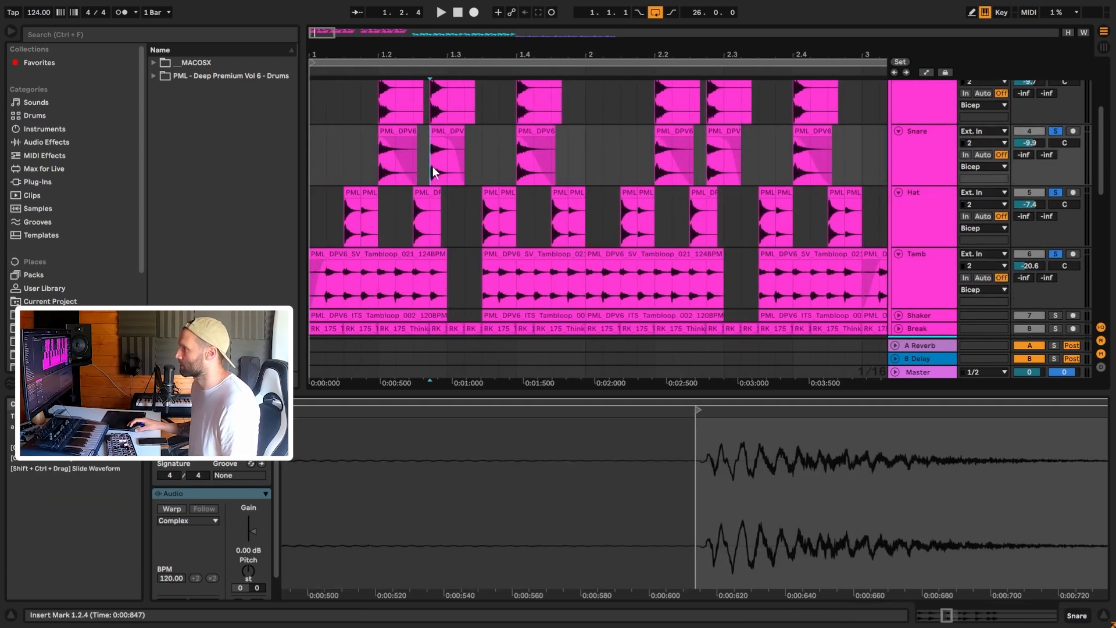
{"action": "left_click_drag", "start_coordinate": [431, 285], "coordinate": [448, 284]}
{"action": "left_click", "coordinate": [431, 288]}
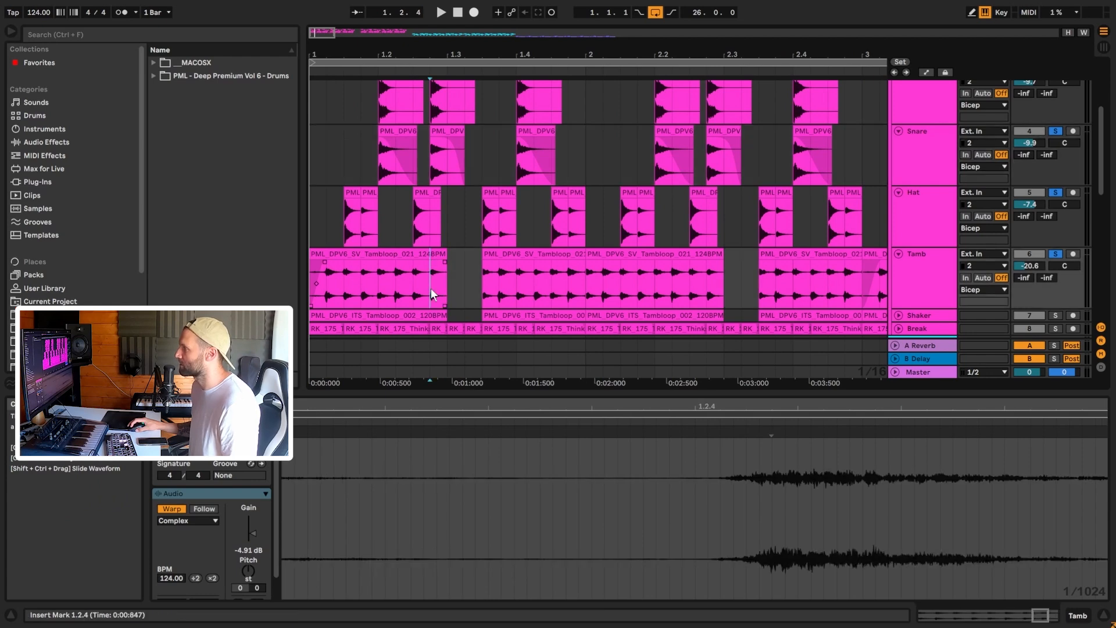
{"action": "left_click", "coordinate": [317, 291]}
{"action": "key", "text": "space"}
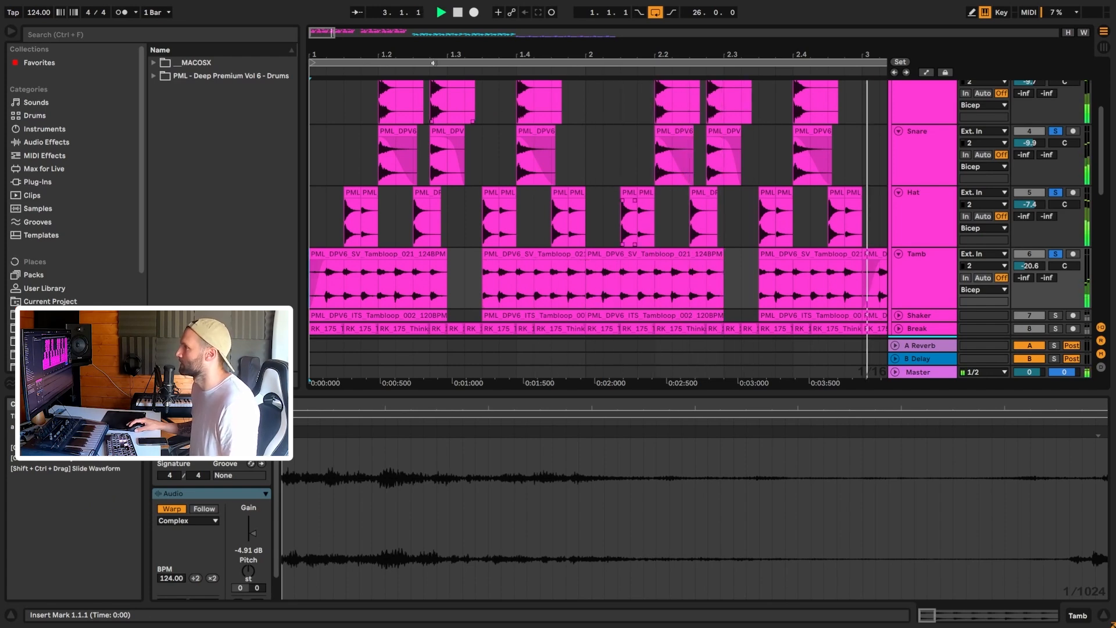
Step: Expand the Shaker track, select its first Tambloop clip, solo only that track and audition it from 1.1.1
{"action": "scroll", "coordinate": [507, 252], "scroll_direction": "down", "scroll_amount": 3}
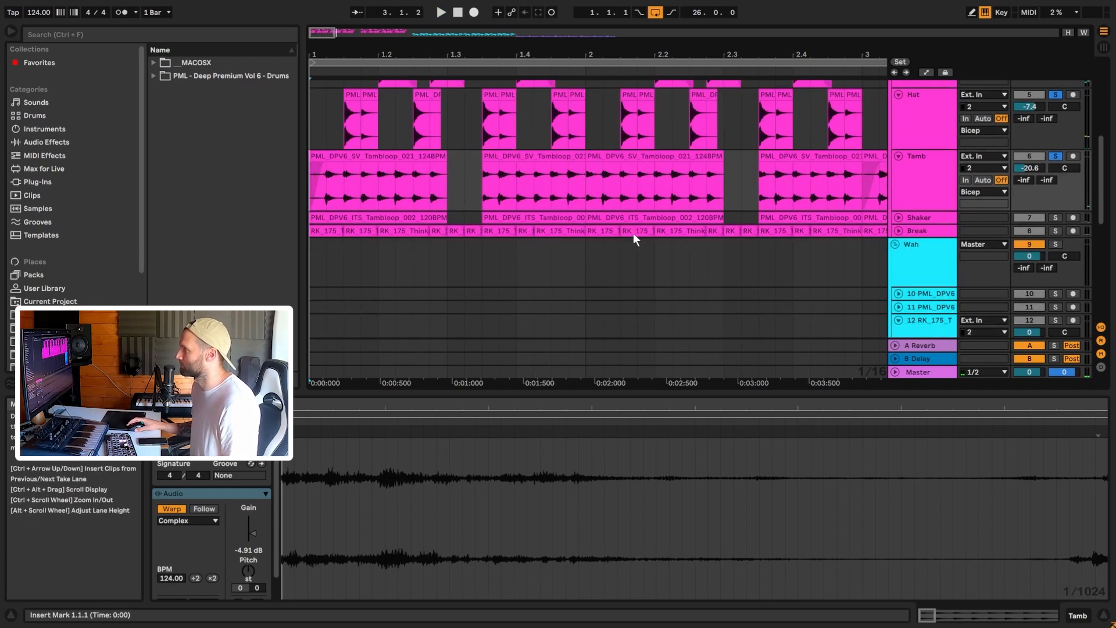
{"action": "left_click", "coordinate": [898, 218]}
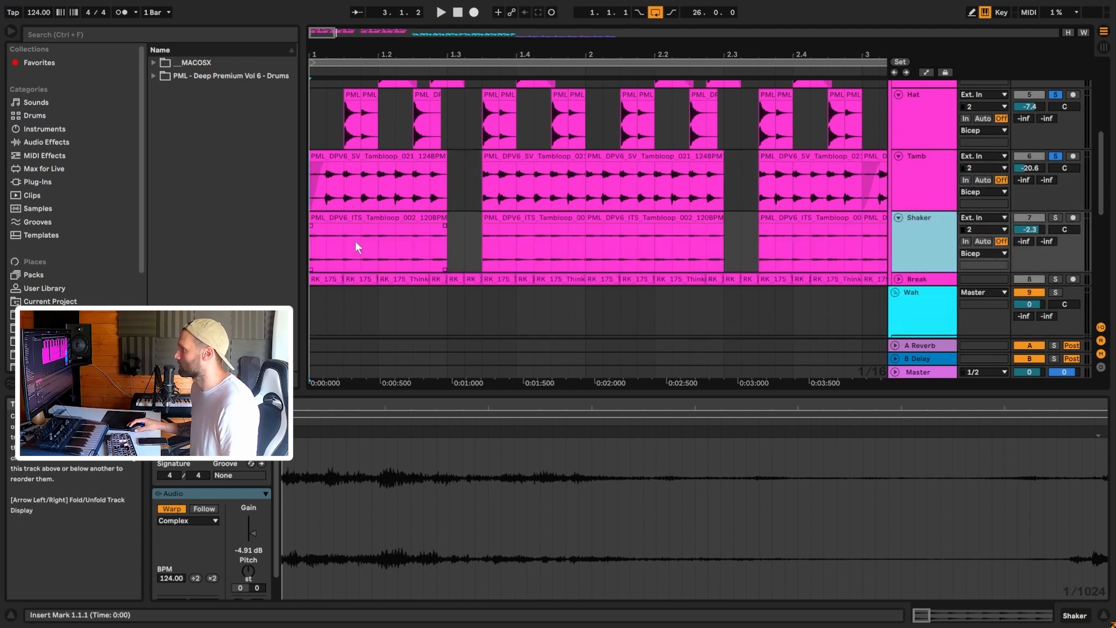
{"action": "left_click", "coordinate": [379, 215]}
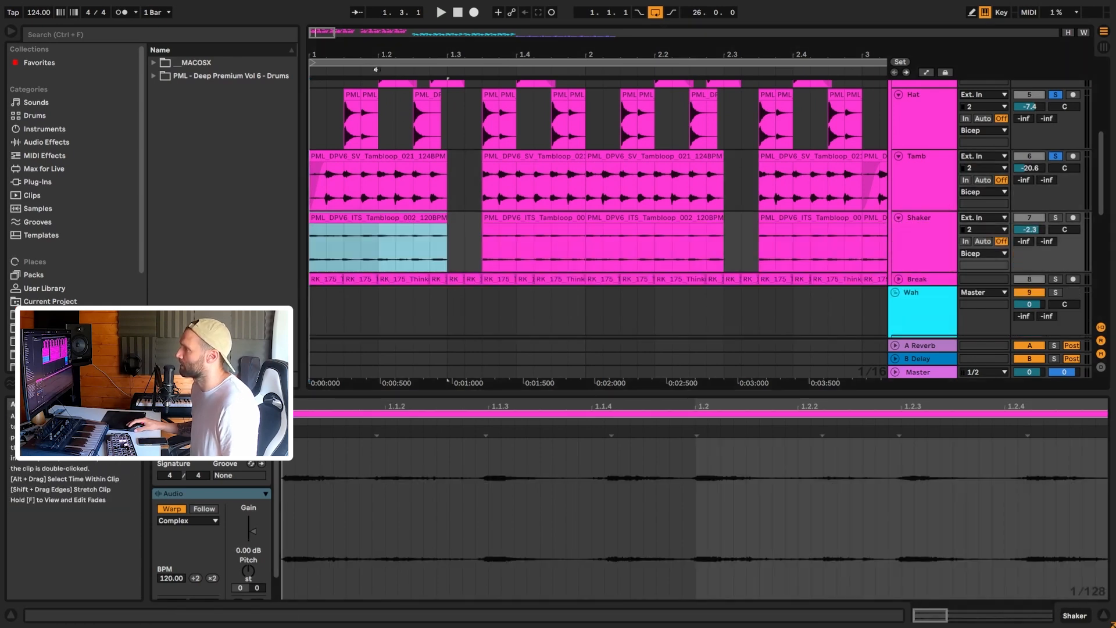
{"action": "left_click_drag", "start_coordinate": [318, 33], "coordinate": [319, 56]}
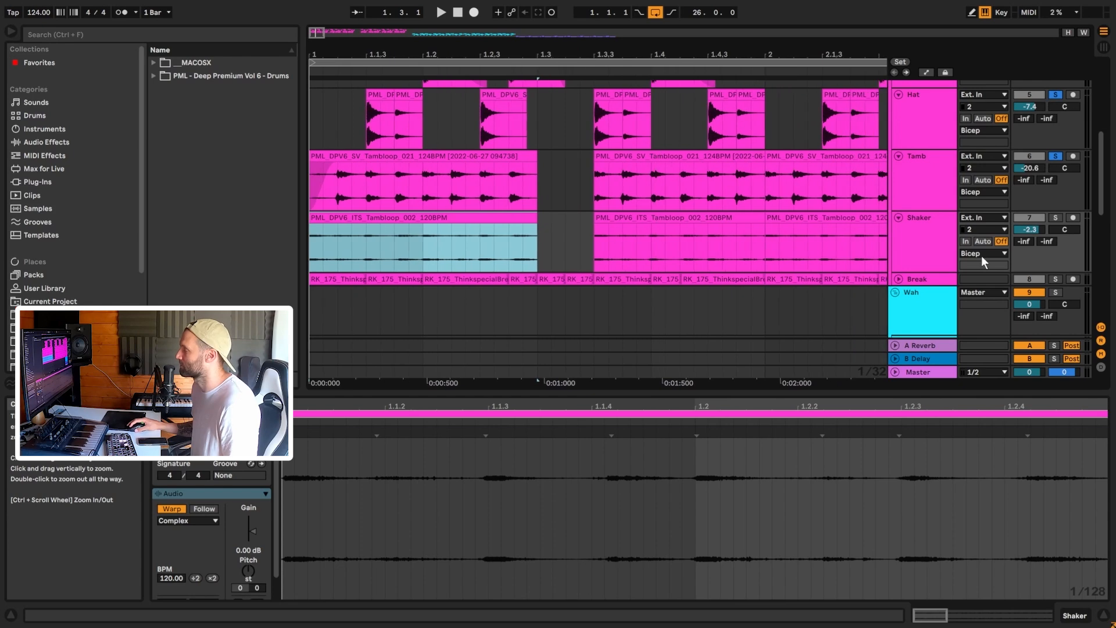
{"action": "left_click", "coordinate": [1055, 218]}
{"action": "key", "text": "space"}
{"action": "key", "text": "space"}
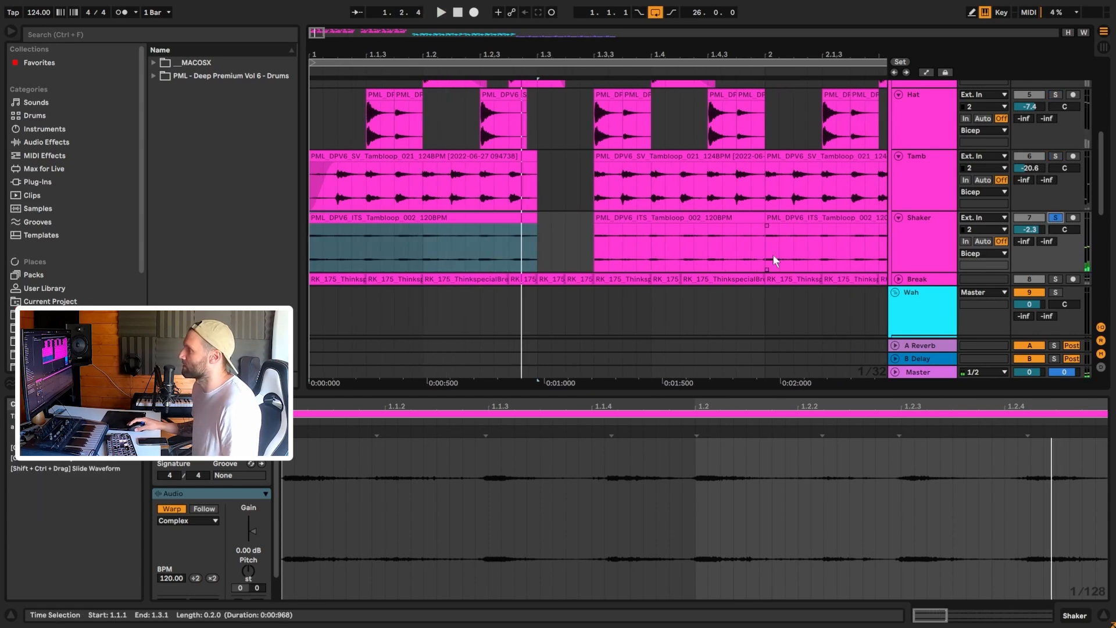
Step: Audition the soloed Shaker track and inspect the gap at 1.3.1 after its first Tambloop clip
{"action": "key", "text": "space"}
{"action": "key", "text": "space"}
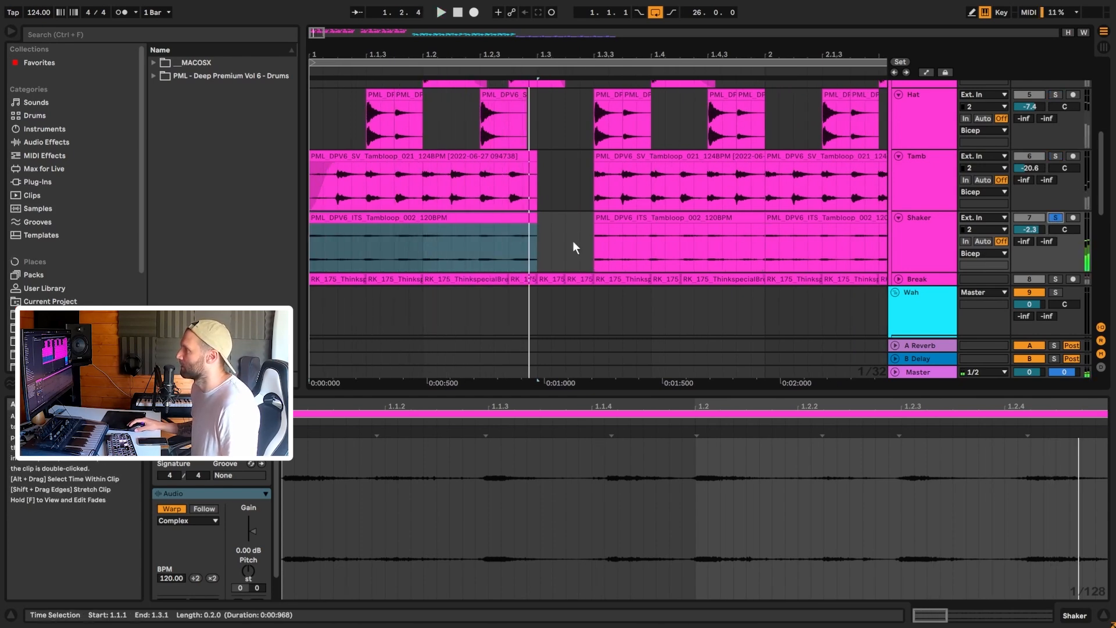
{"action": "left_click", "coordinate": [534, 219]}
{"action": "left_click", "coordinate": [536, 234]}
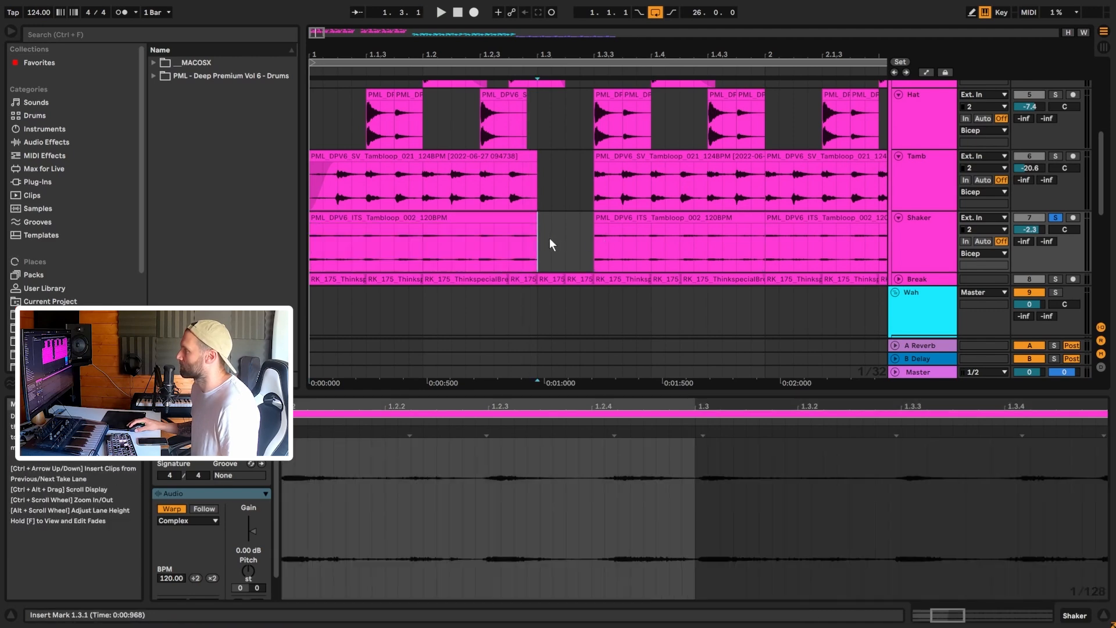
{"action": "left_click", "coordinate": [551, 238]}
{"action": "left_click", "coordinate": [312, 249]}
Step: Solo only the Break track, expand it and audition its sliced clips from 1.1.1
{"action": "left_click", "coordinate": [1056, 279]}
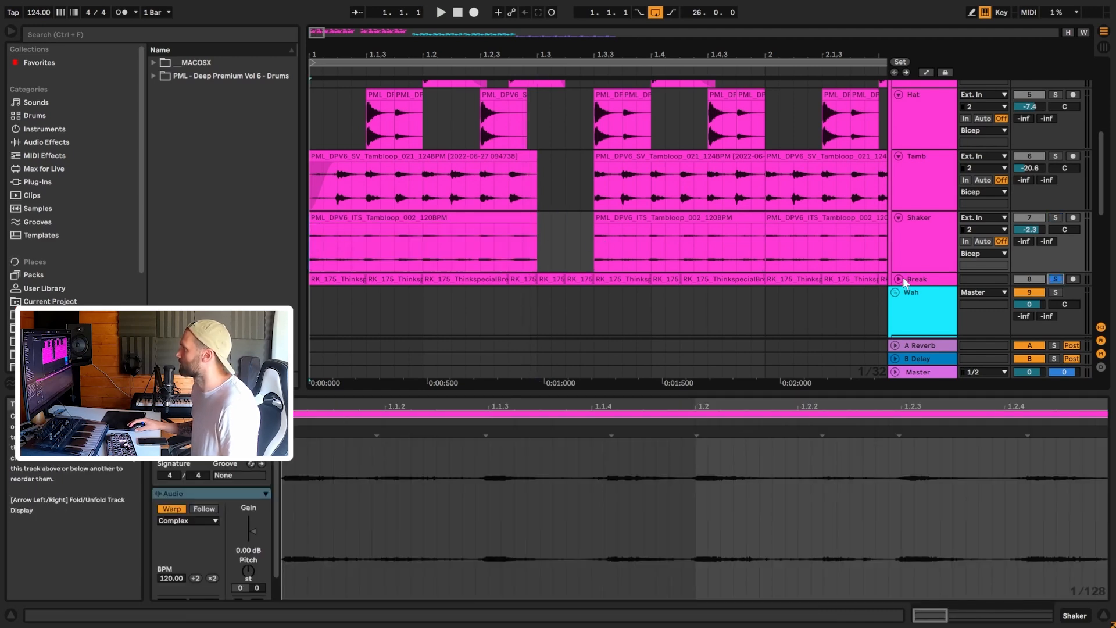
{"action": "left_click", "coordinate": [899, 279]}
{"action": "scroll", "coordinate": [891, 286], "scroll_direction": "down", "scroll_amount": 3}
{"action": "scroll", "coordinate": [891, 285], "scroll_direction": "down", "scroll_amount": 1}
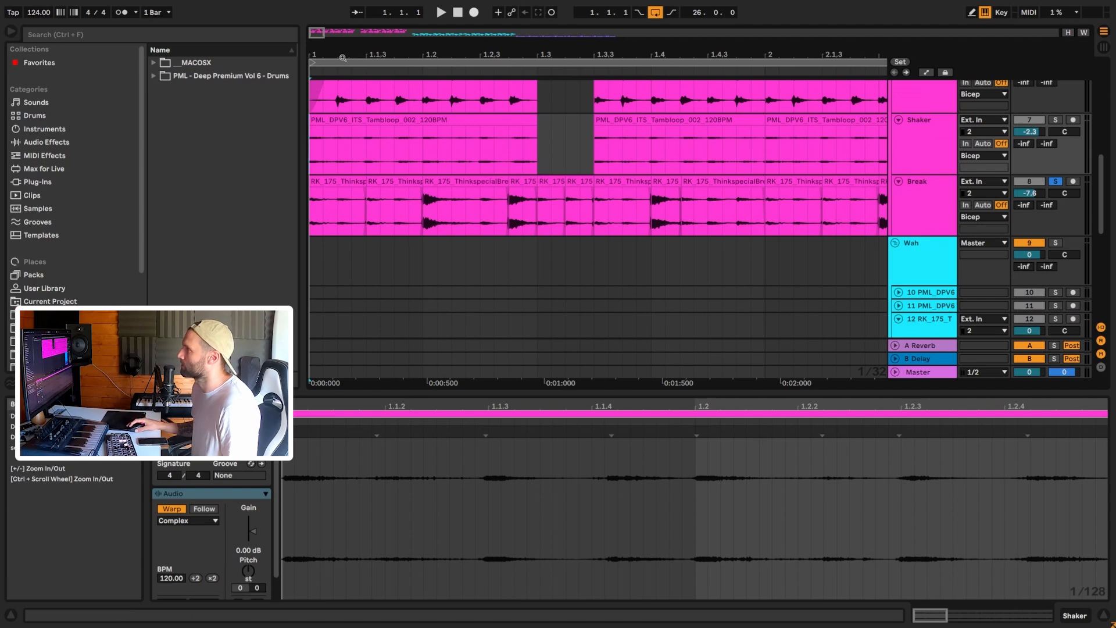
{"action": "left_click_drag", "start_coordinate": [506, 54], "coordinate": [474, 56]}
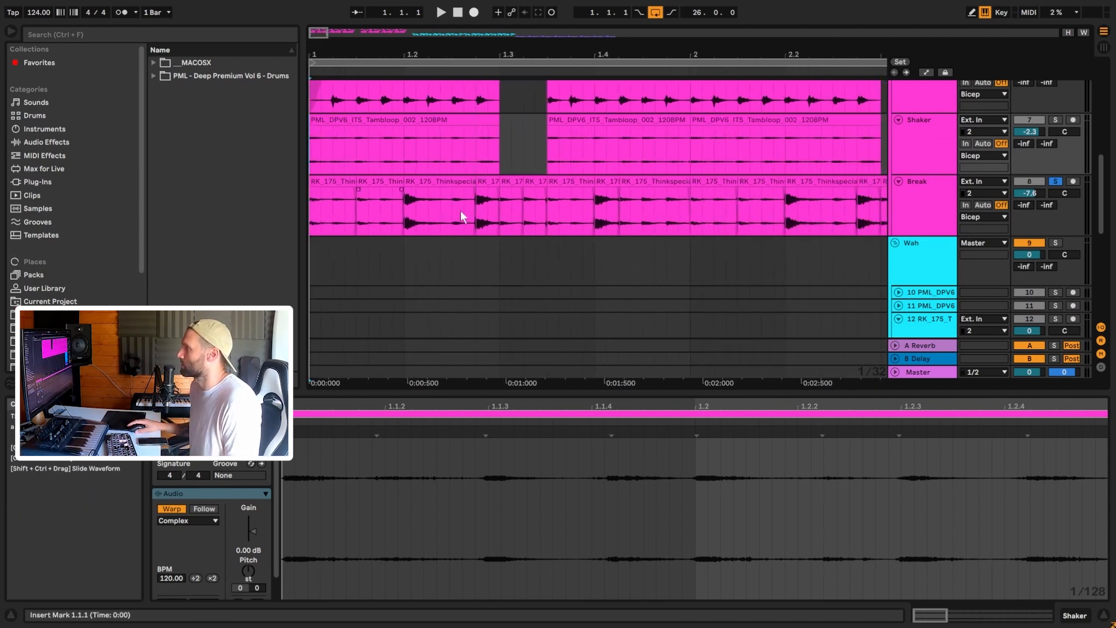
{"action": "key", "text": "space"}
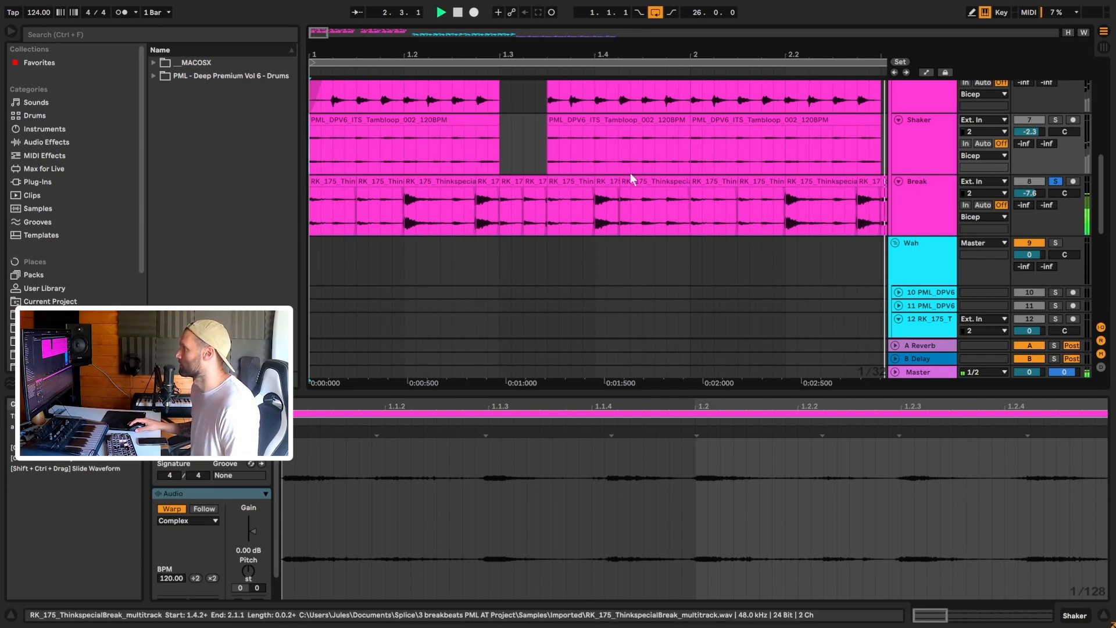
{"action": "key", "text": "space"}
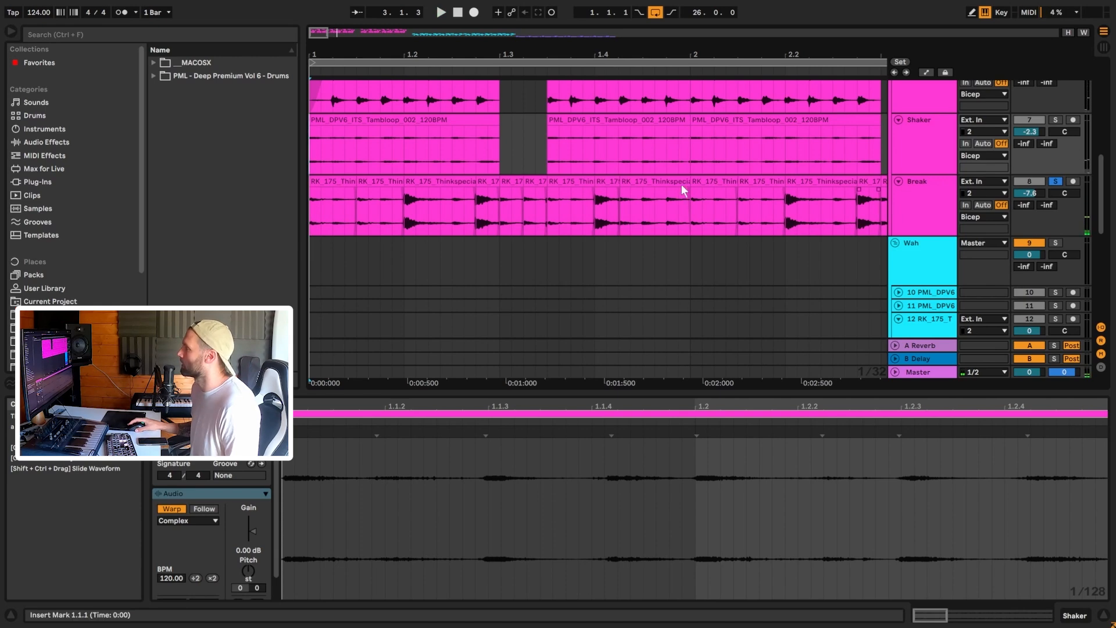
{"action": "left_click", "coordinate": [309, 214]}
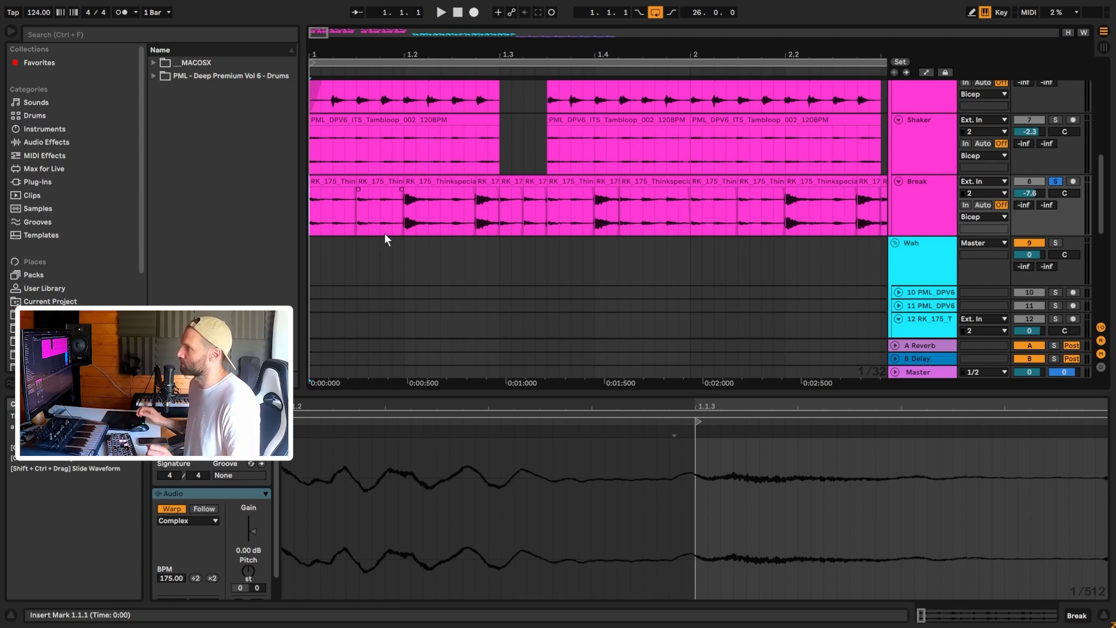
Step: Insert a new audio track below the Break track and copy the break slice at 1.2.1 onto it
{"action": "left_click", "coordinate": [442, 183]}
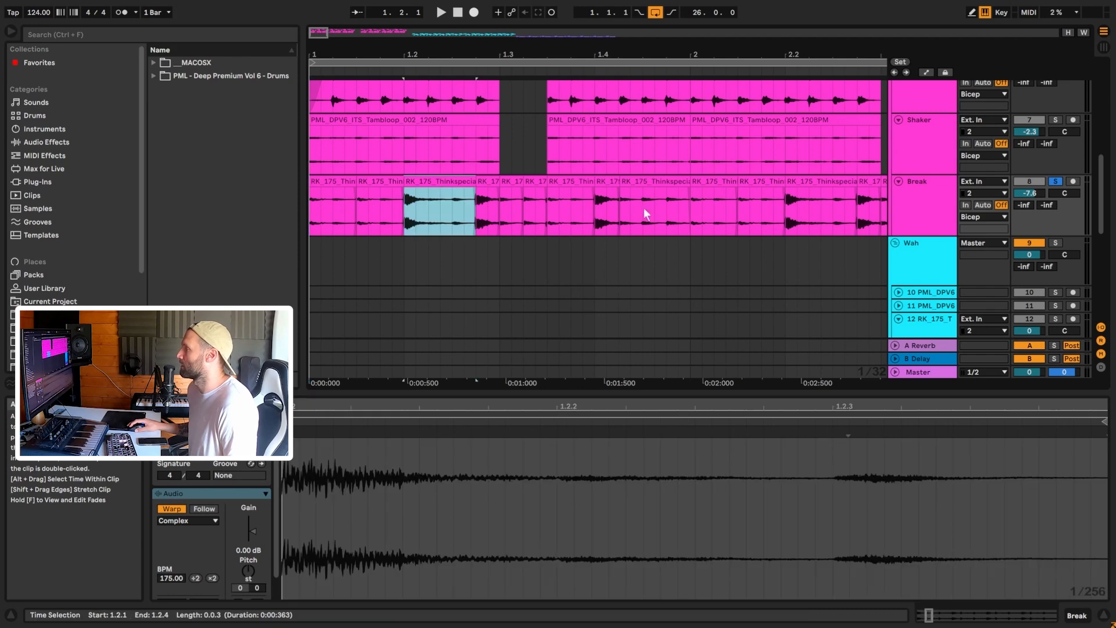
{"action": "left_click", "coordinate": [920, 208]}
{"action": "key", "text": "ctrl+t"}
{"action": "left_click", "coordinate": [440, 188]}
{"action": "left_click_drag", "start_coordinate": [447, 181], "coordinate": [451, 244]}
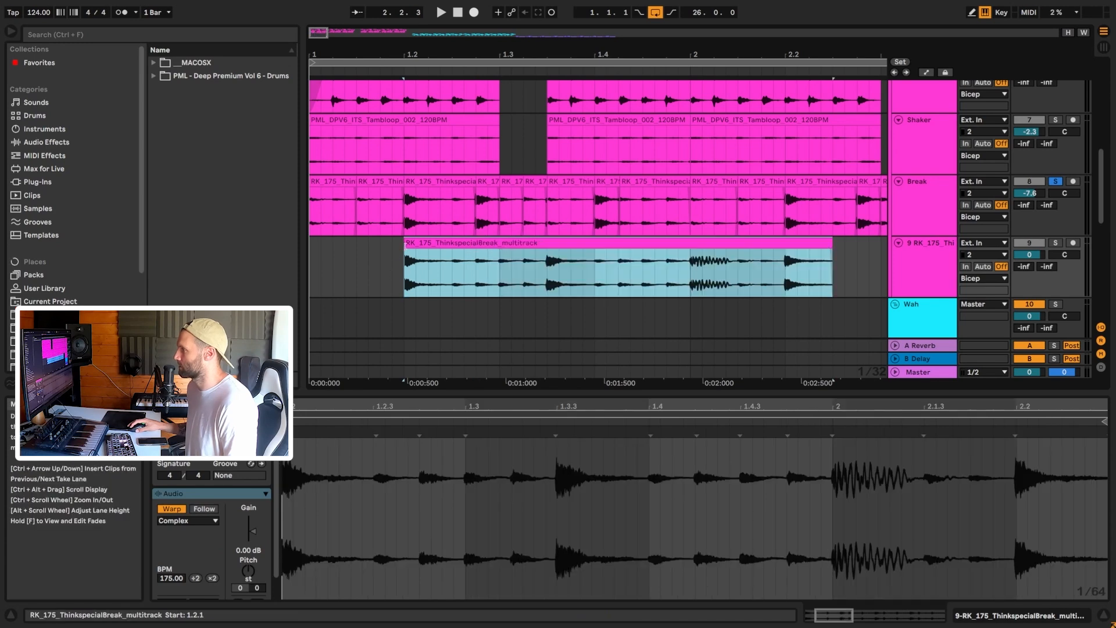
Step: Extend the copied ThinkspecialBreak clip at both ends so it spans 1.1.1 to 3.1.1
{"action": "left_click_drag", "start_coordinate": [406, 245], "coordinate": [309, 245]}
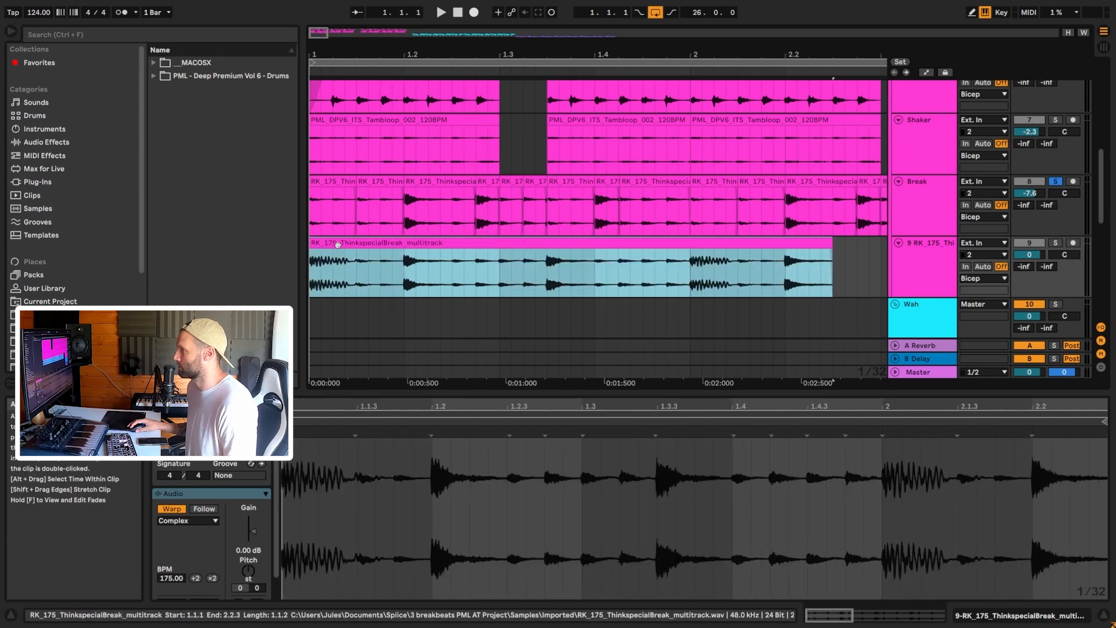
{"action": "left_click_drag", "start_coordinate": [838, 247], "coordinate": [887, 248]}
{"action": "left_click_drag", "start_coordinate": [366, 53], "coordinate": [365, 27]}
{"action": "left_click_drag", "start_coordinate": [440, 249], "coordinate": [479, 249]}
Step: Solo the new break track, audition the original break and lower the track's volume to -4.4 dB
{"action": "left_click", "coordinate": [1056, 243]}
{"action": "key", "text": "space"}
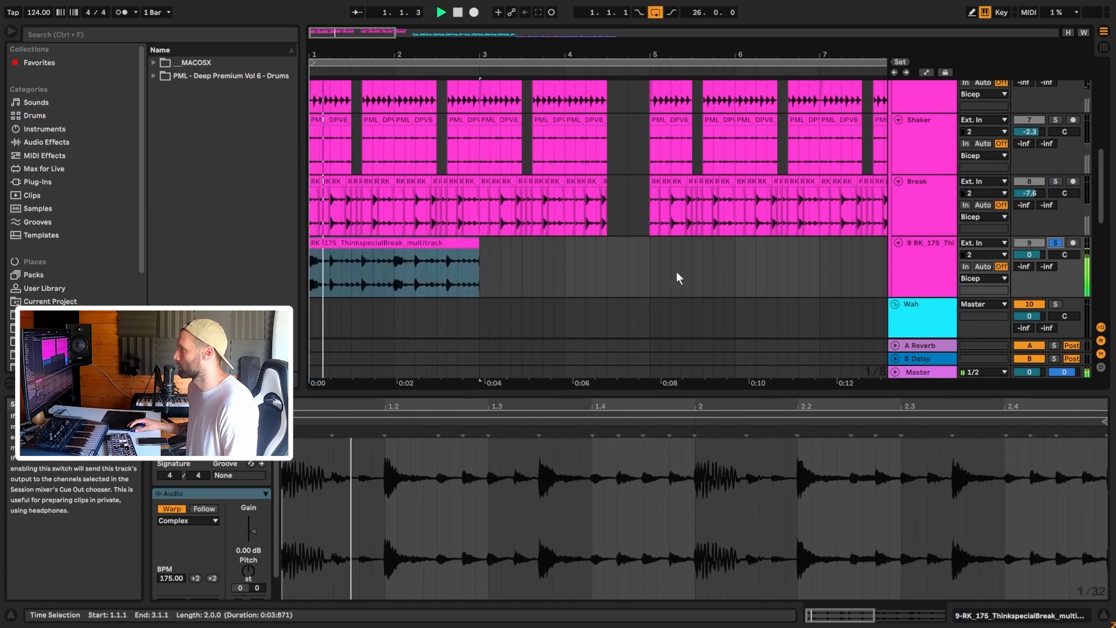
{"action": "left_click_drag", "start_coordinate": [1034, 253], "coordinate": [1034, 267]}
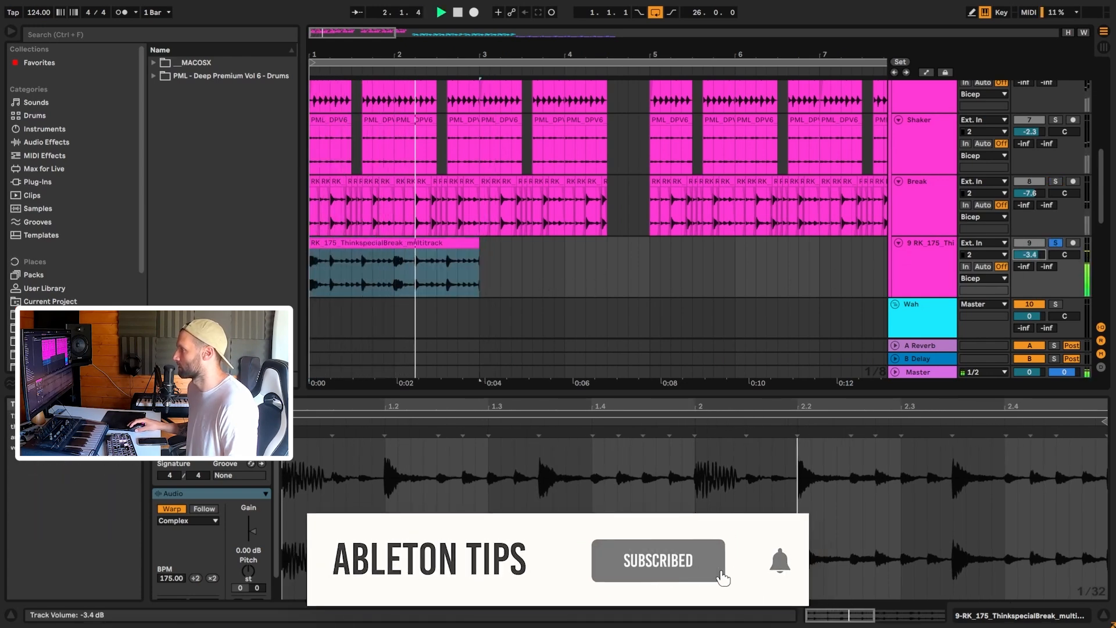
{"action": "key", "text": "space"}
{"action": "key", "text": "space"}
{"action": "key", "text": "space"}
Step: Examine the uncut break's opening beat on the new track, around 1.1.1, 1.1.3 and 1.2.2
{"action": "left_click_drag", "start_coordinate": [392, 54], "coordinate": [594, 81]}
{"action": "left_click", "coordinate": [404, 274]}
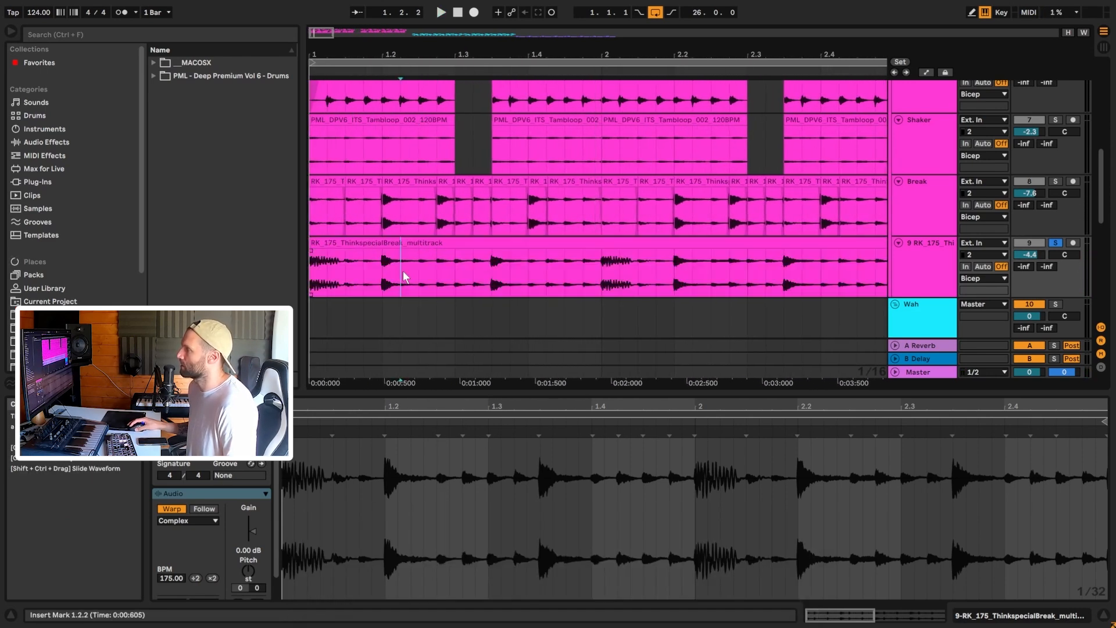
{"action": "left_click", "coordinate": [359, 285]}
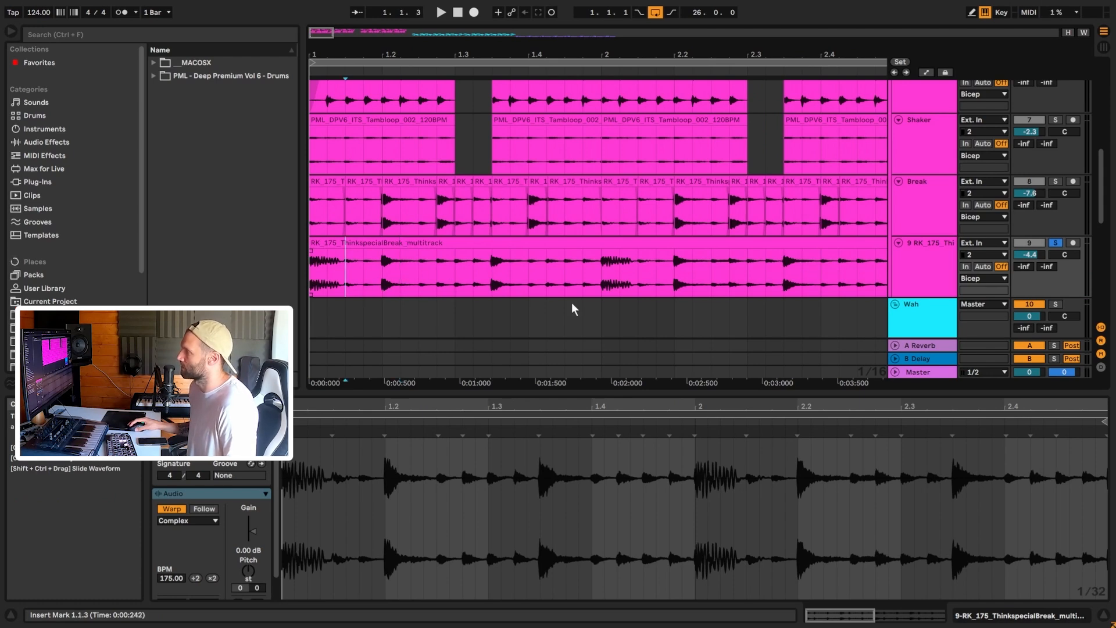
{"action": "left_click", "coordinate": [327, 248]}
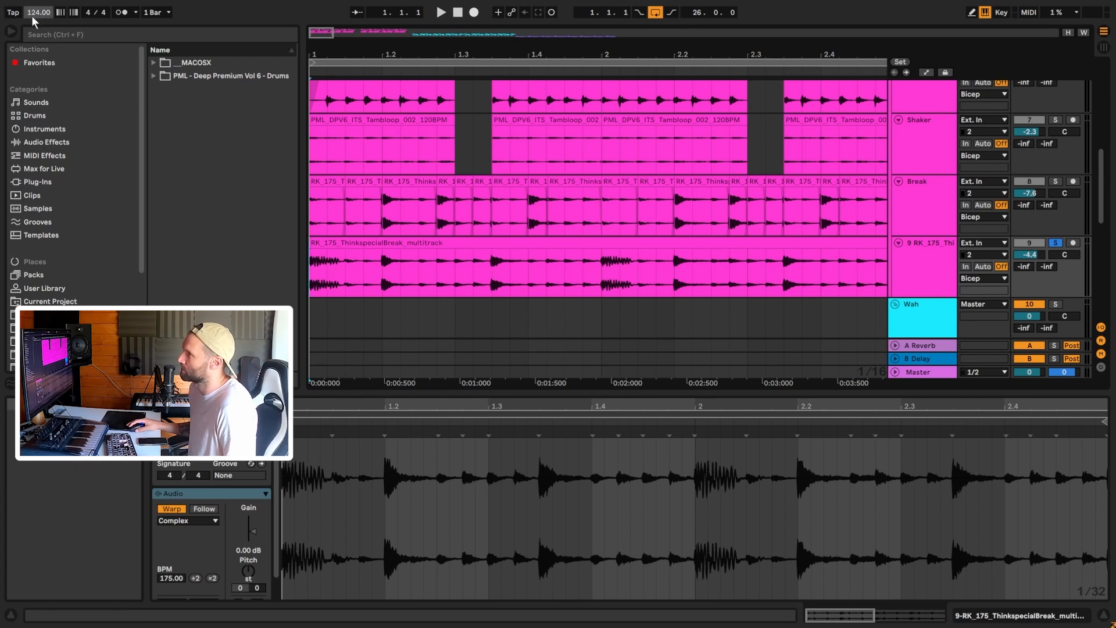
{"action": "left_click_drag", "start_coordinate": [314, 32], "coordinate": [365, 187]}
{"action": "left_click_drag", "start_coordinate": [425, 273], "coordinate": [462, 273]}
{"action": "left_click", "coordinate": [388, 275]}
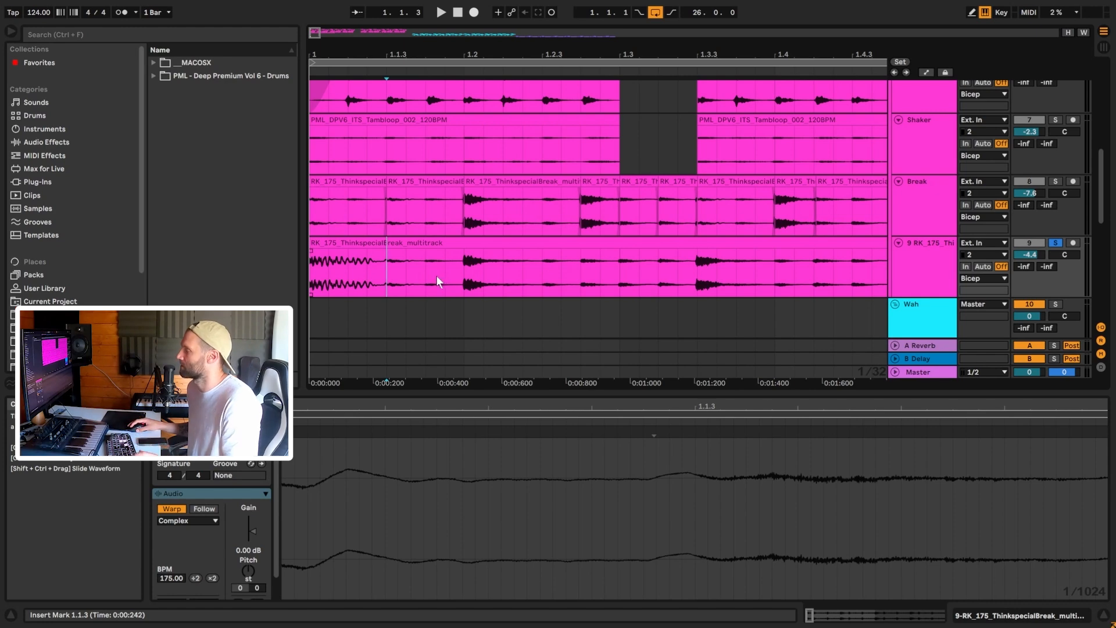
{"action": "scroll", "coordinate": [370, 278], "scroll_direction": "down", "scroll_amount": 2, "text": "ctrl"}
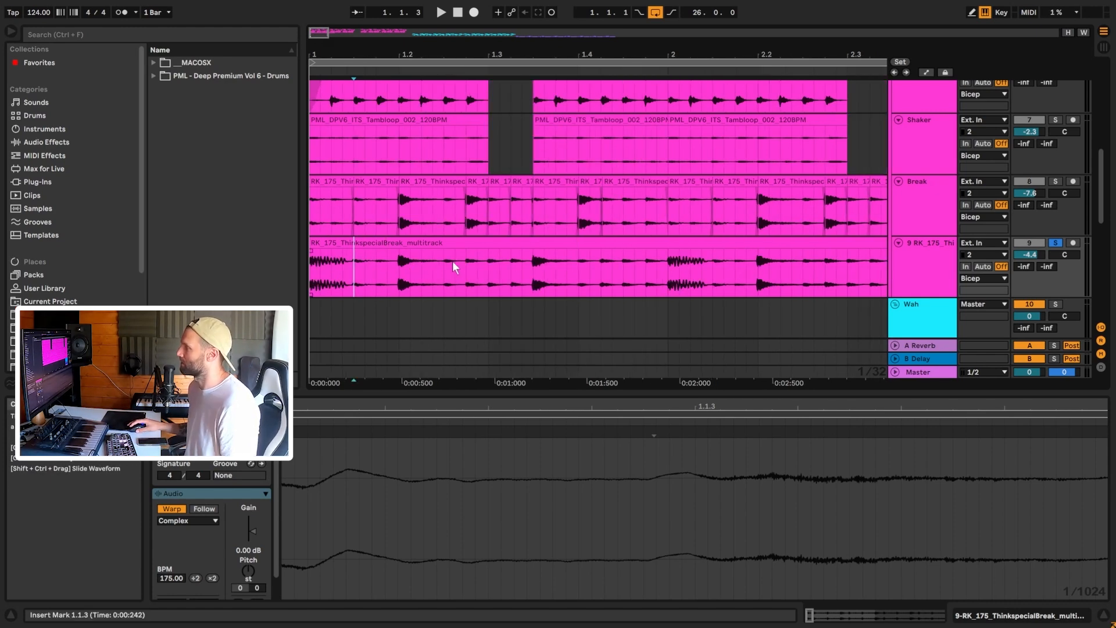
Step: Select the uncut break's hit from 1.3.3 to 1.4.1 and compare its placement with the two Snare tracks
{"action": "left_click", "coordinate": [340, 242]}
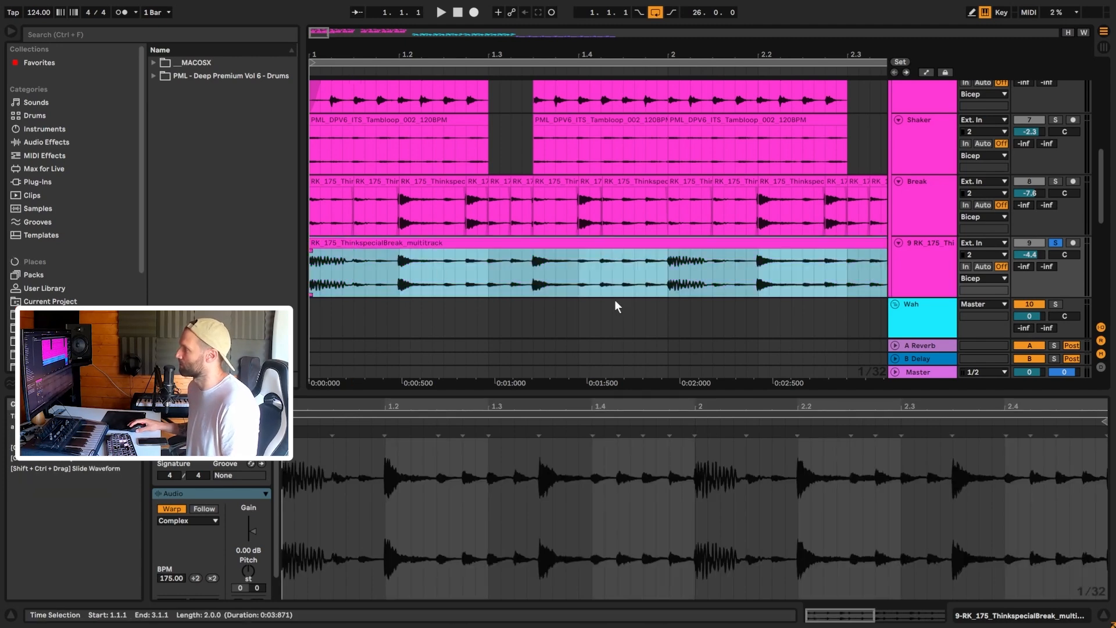
{"action": "left_click", "coordinate": [602, 219]}
{"action": "left_click_drag", "start_coordinate": [400, 276], "coordinate": [579, 278]}
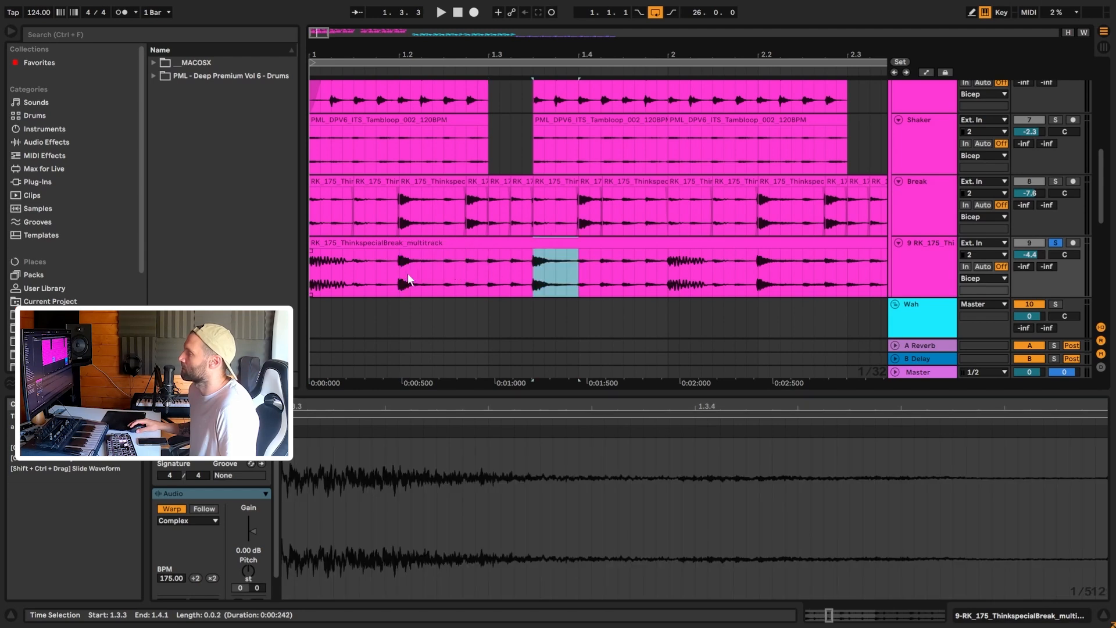
{"action": "scroll", "coordinate": [435, 227], "scroll_direction": "up", "scroll_amount": 5}
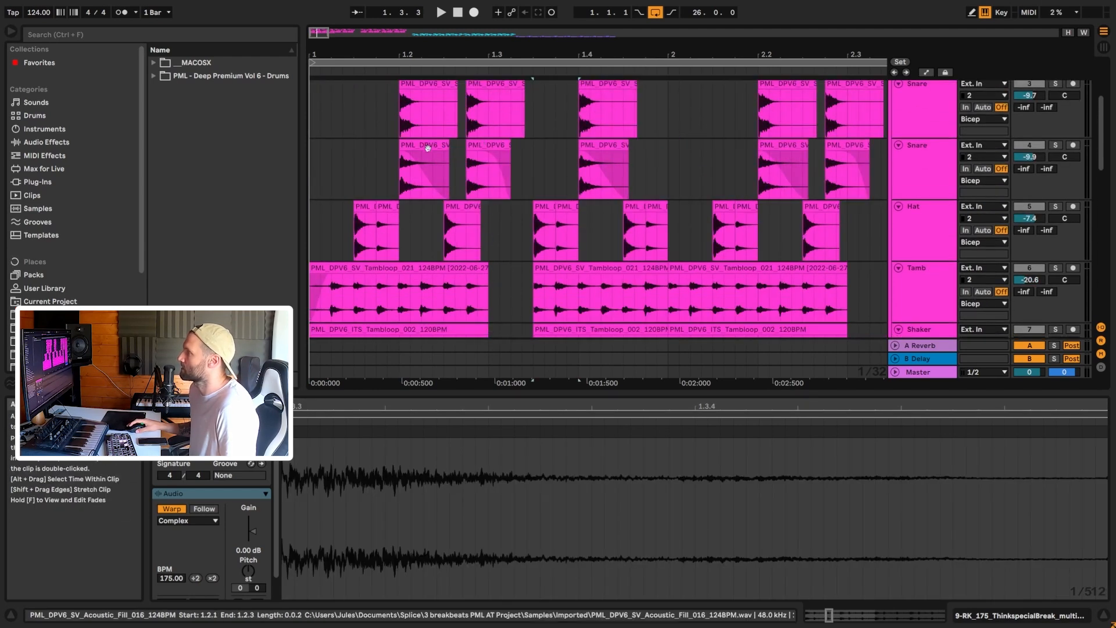
{"action": "scroll", "coordinate": [473, 114], "scroll_direction": "down", "scroll_amount": 5}
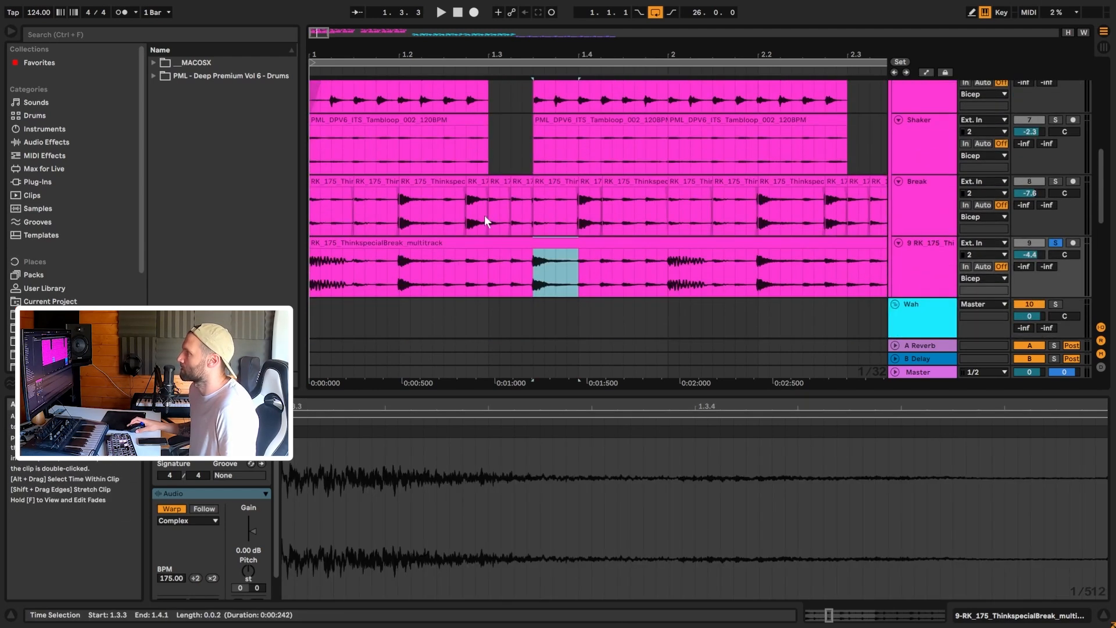
{"action": "scroll", "coordinate": [413, 274], "scroll_direction": "up", "scroll_amount": 3}
{"action": "scroll", "coordinate": [414, 283], "scroll_direction": "down", "scroll_amount": 2}
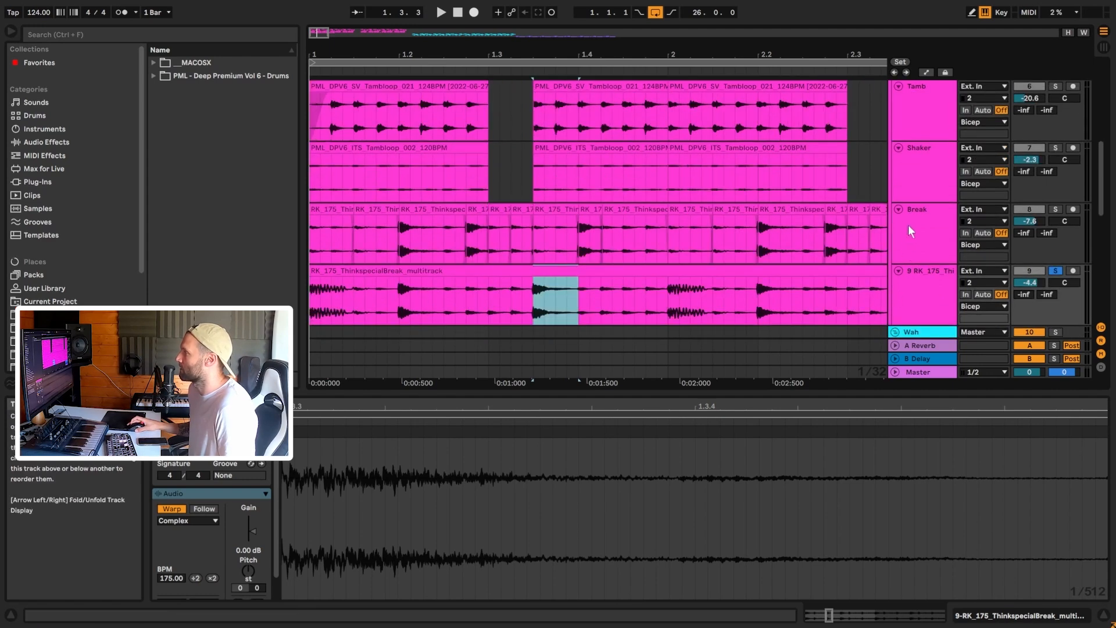
Step: Inspect how the sliced Break track places its snare hits from 1.2.1 to 1.4.1
{"action": "left_click", "coordinate": [899, 210]}
{"action": "left_click", "coordinate": [899, 210]}
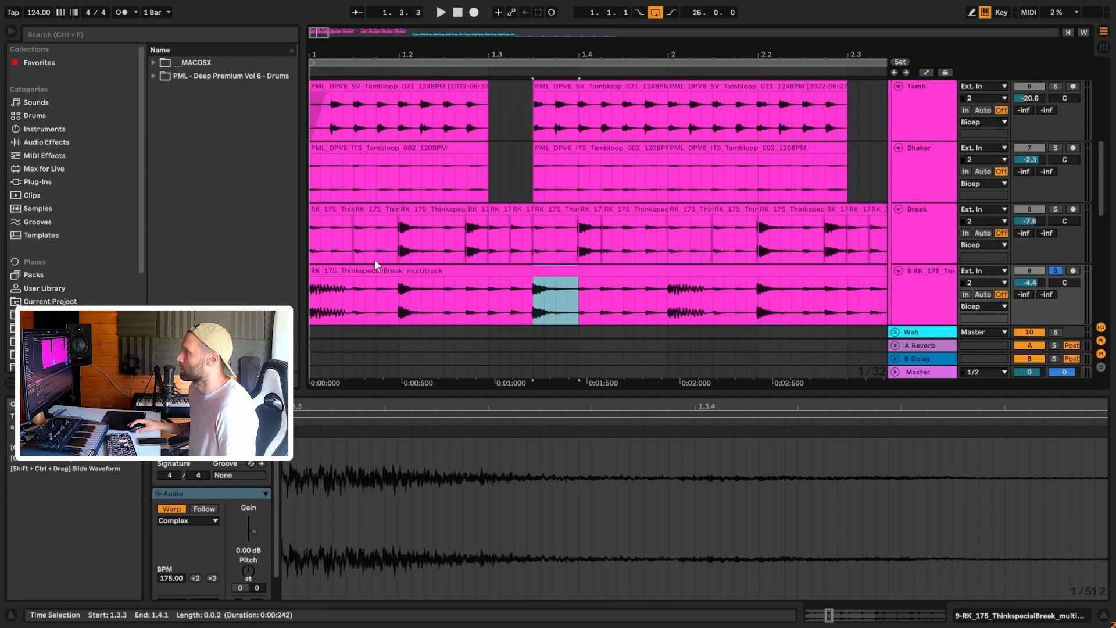
{"action": "left_click", "coordinate": [405, 244]}
{"action": "left_click_drag", "start_coordinate": [441, 243], "coordinate": [489, 243]}
{"action": "left_click_drag", "start_coordinate": [582, 243], "coordinate": [602, 244]}
Step: Split the new track's break at 1.2.1 and 1.2.3, and copy that snare slice to 1.2.4
{"action": "left_click", "coordinate": [391, 311]}
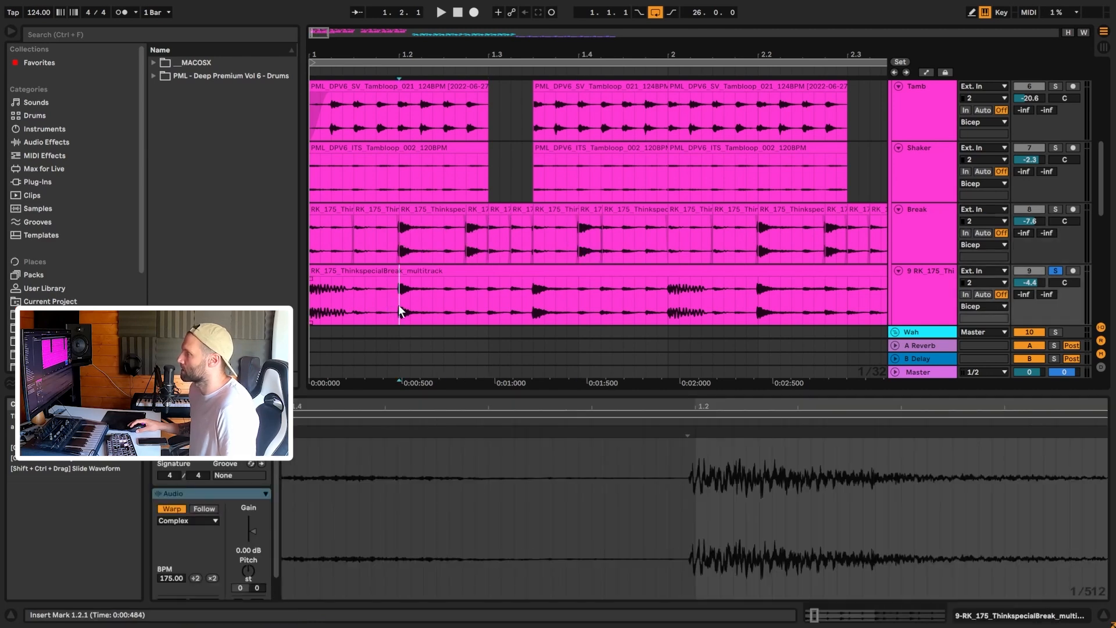
{"action": "left_click_drag", "start_coordinate": [400, 311], "coordinate": [443, 308]}
{"action": "key", "text": "ctrl+e"}
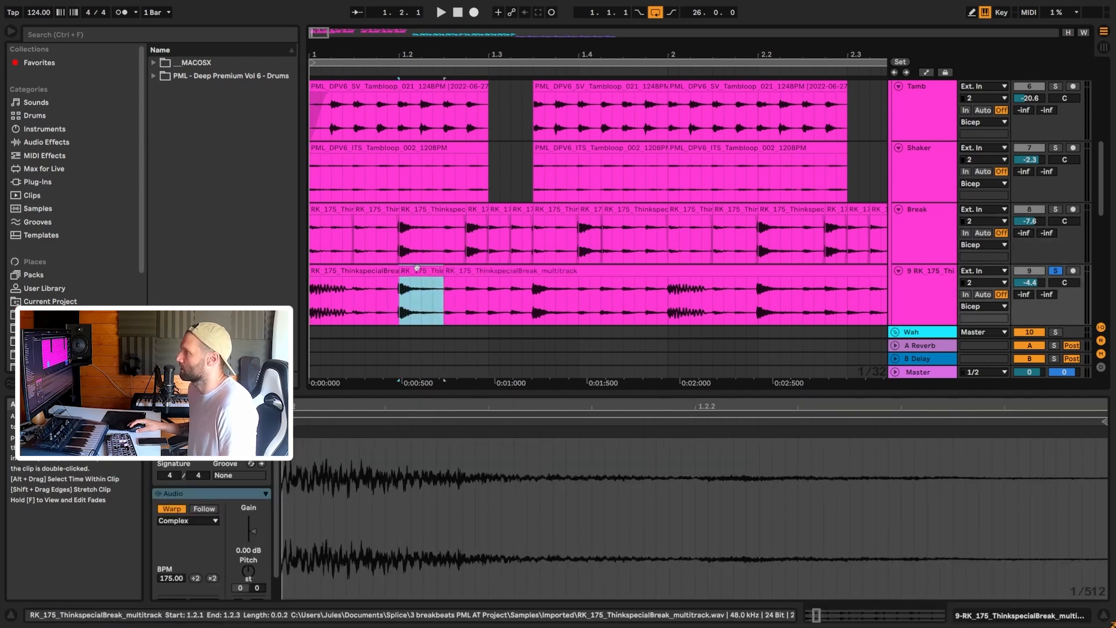
{"action": "left_click_drag", "start_coordinate": [417, 271], "coordinate": [489, 277]}
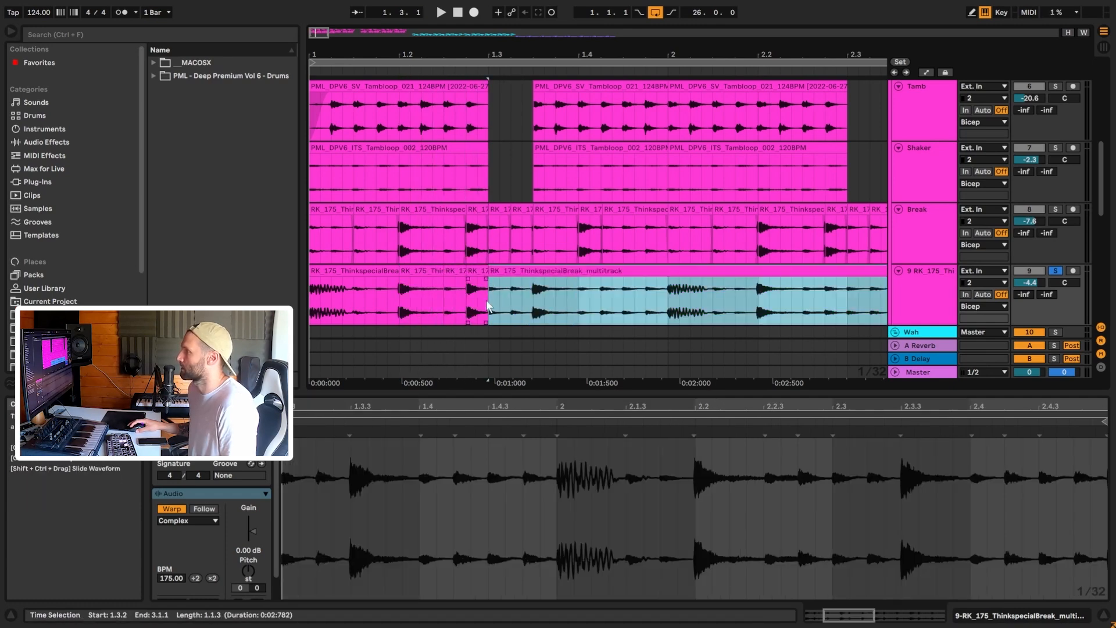
Step: Split the break at 1.3.3 and 1.4.1 on the new track, and move that snare slice to 1.4.1
{"action": "left_click", "coordinate": [489, 297]}
{"action": "left_click", "coordinate": [533, 298]}
{"action": "key", "text": "ctrl+e"}
{"action": "left_click", "coordinate": [572, 297]}
{"action": "key", "text": "ctrl+e"}
{"action": "left_click_drag", "start_coordinate": [555, 270], "coordinate": [605, 278]}
Step: Replace the opening kick at 1.1.1 with a copy of the 1.1.3 to 1.2.1 segment, and audition the result
{"action": "left_click", "coordinate": [314, 299]}
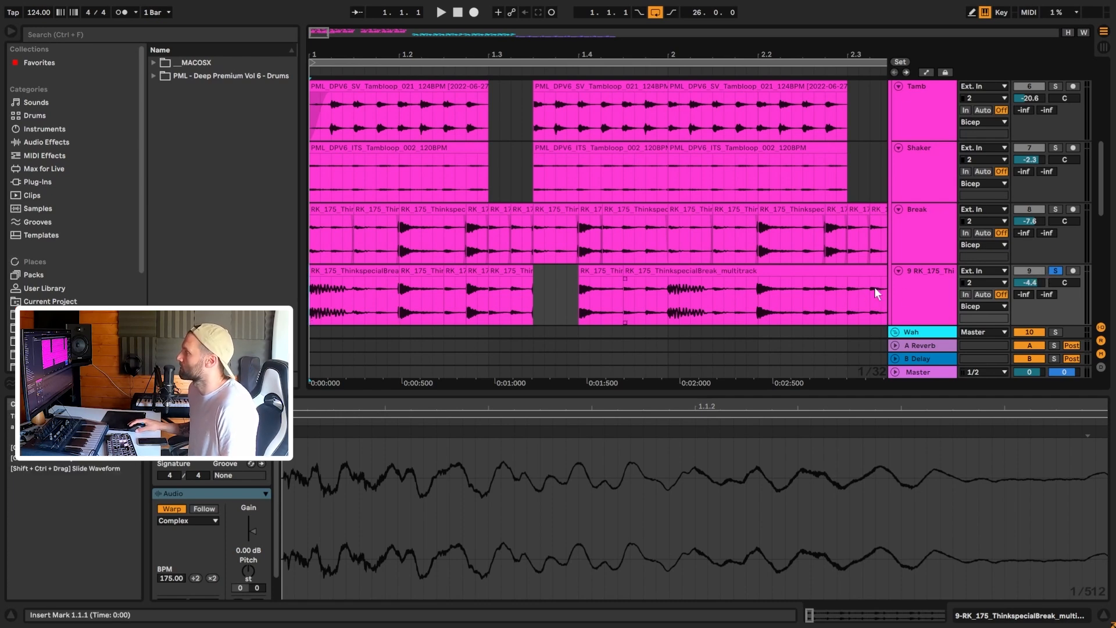
{"action": "left_click_drag", "start_coordinate": [353, 298], "coordinate": [399, 309]}
{"action": "left_click", "coordinate": [332, 213]}
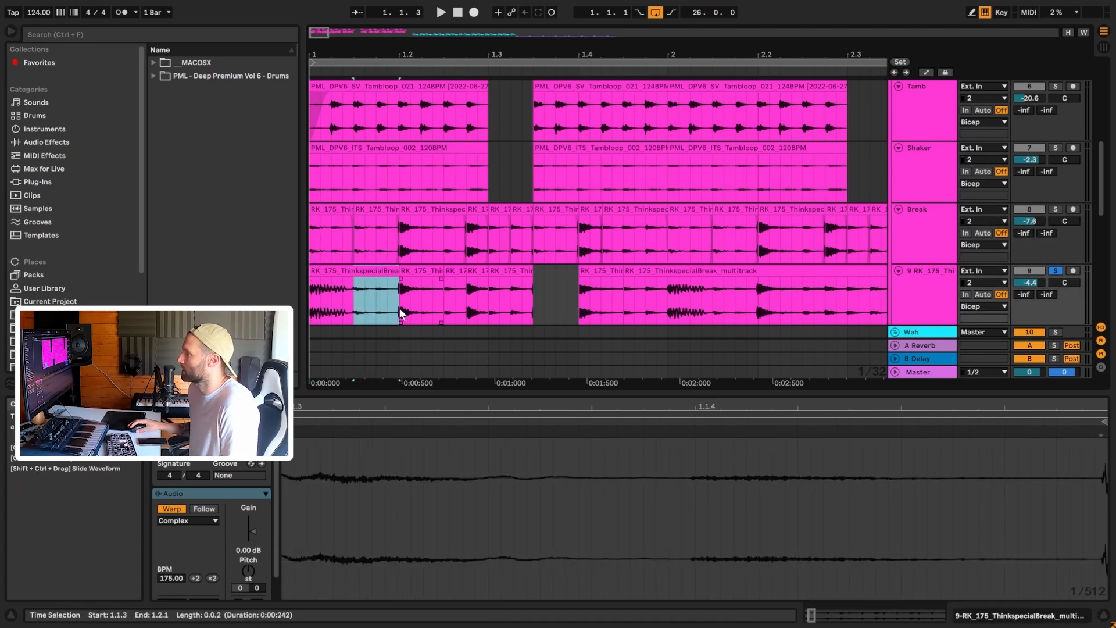
{"action": "left_click_drag", "start_coordinate": [380, 270], "coordinate": [334, 270], "text": "ctrl"}
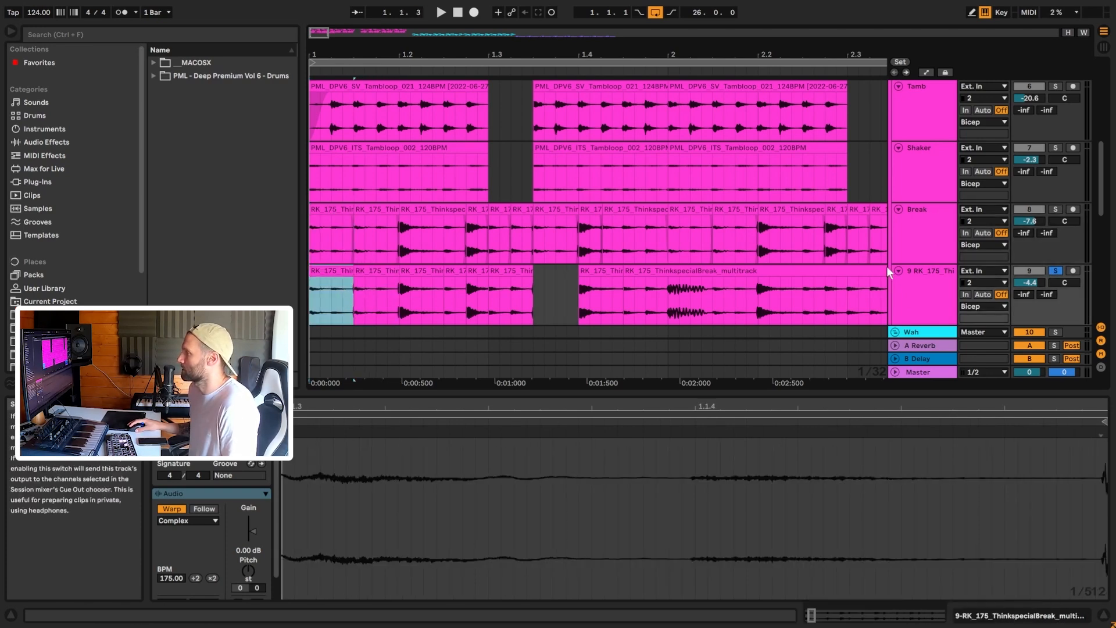
{"action": "key", "text": "space"}
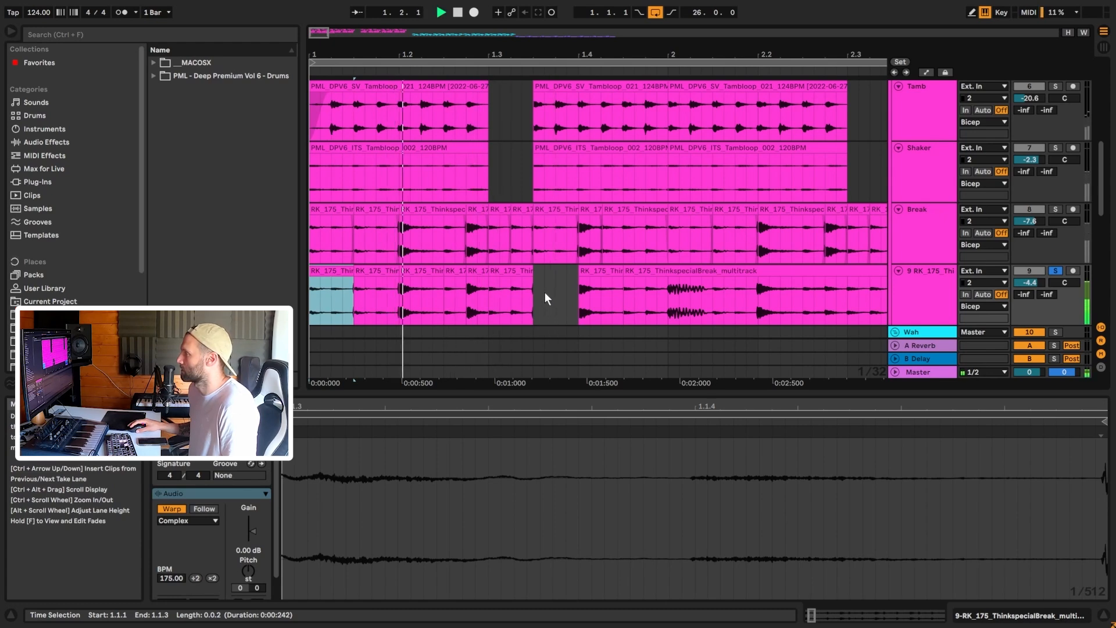
{"action": "key", "text": "space"}
Step: Fill the gap at 1.3.3 with a copy of the 1.1.3 slice, and audition the edited break from 1.1.1
{"action": "left_click", "coordinate": [555, 291]}
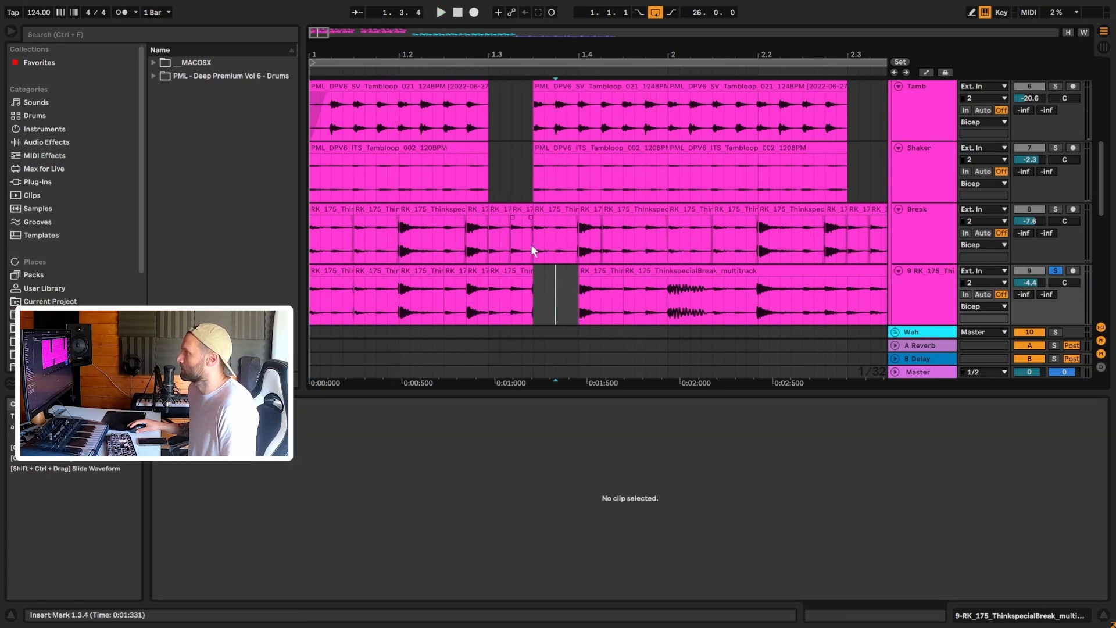
{"action": "left_click", "coordinate": [367, 278]}
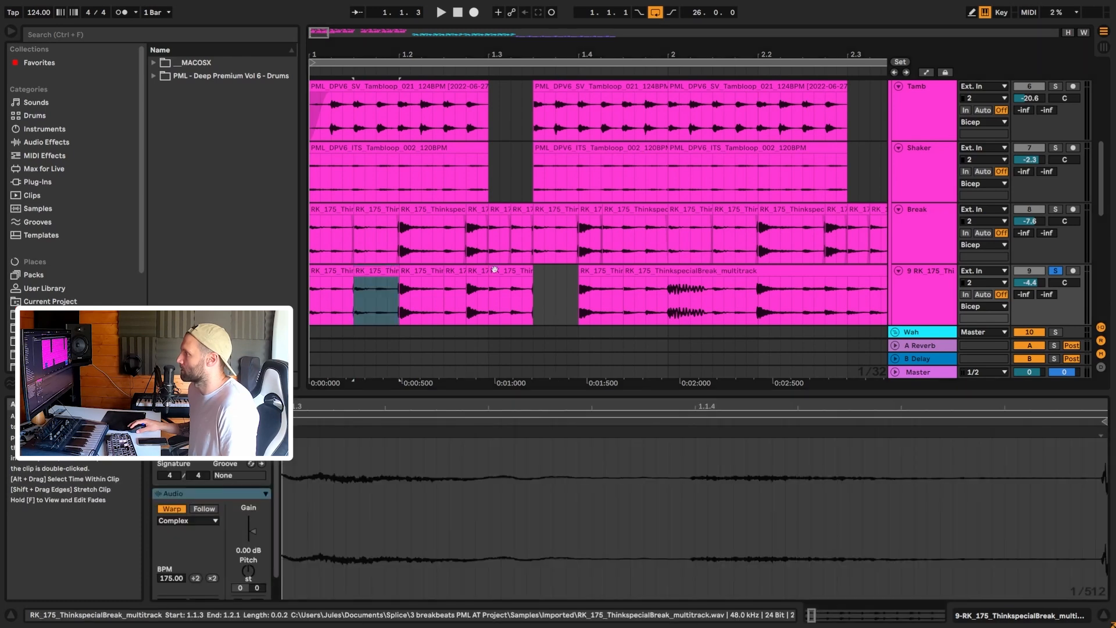
{"action": "key", "text": "ctrl+v"}
{"action": "left_click", "coordinate": [318, 304]}
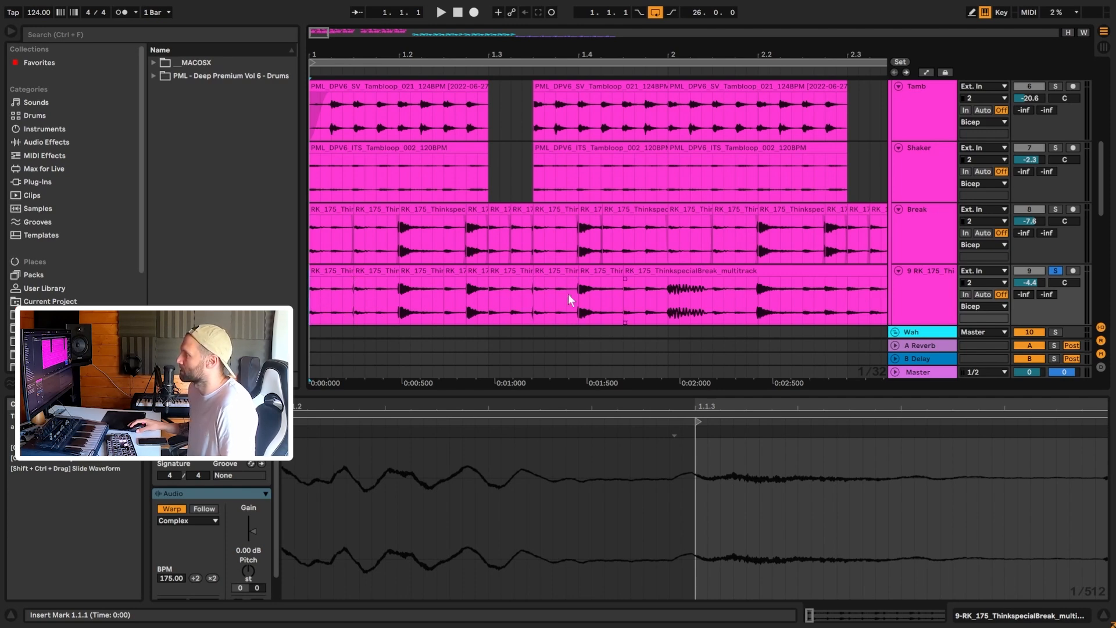
{"action": "key", "text": "space"}
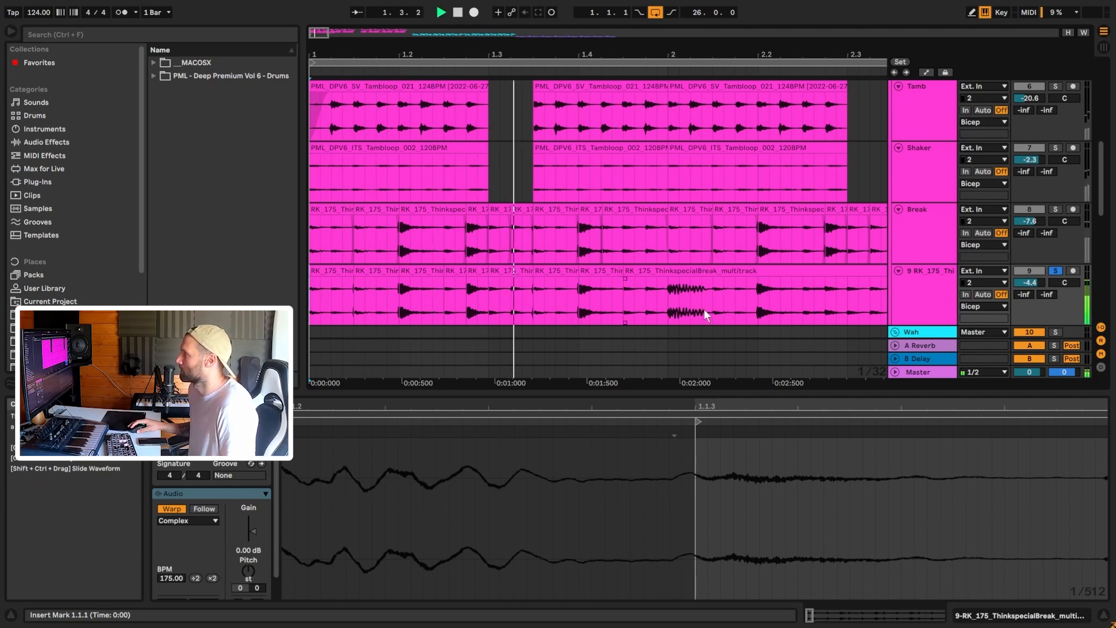
Step: Stop playback, select the edited break slices from 1.1.1 to 2.1.1 on the new track, and loop that one bar
{"action": "key", "text": "space"}
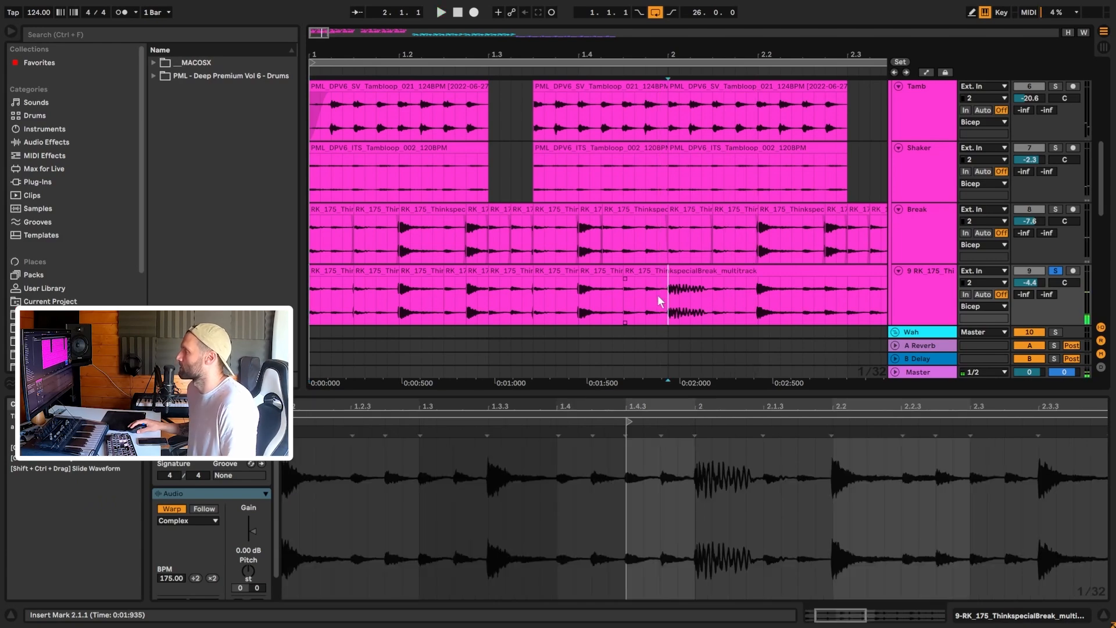
{"action": "left_click", "coordinate": [657, 295]}
{"action": "left_click", "coordinate": [340, 270], "text": "shift"}
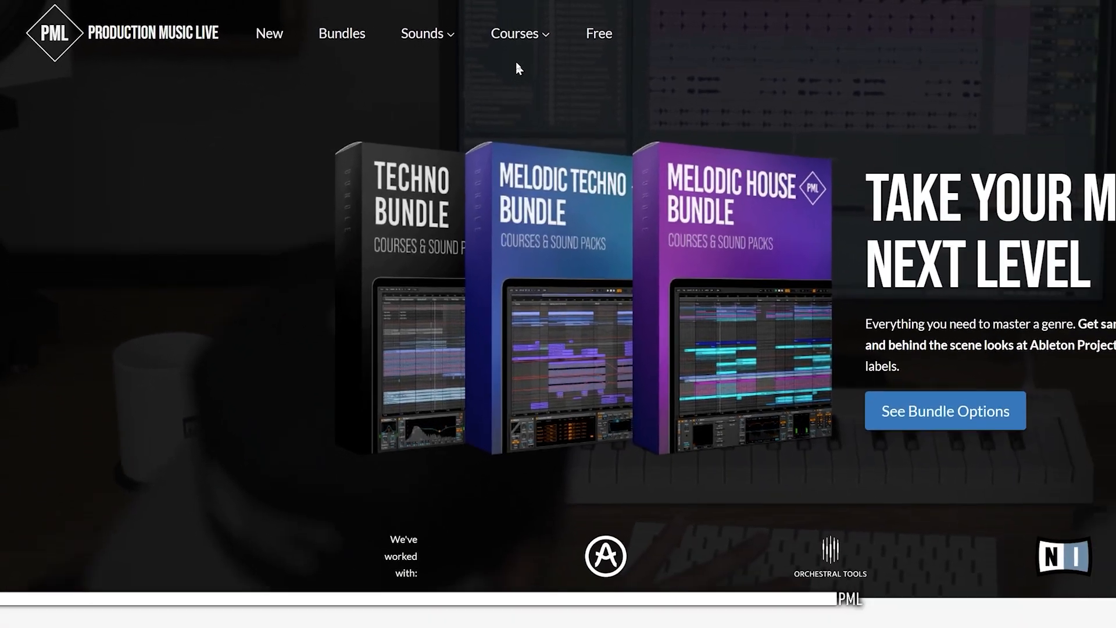
{"action": "mouse_move", "coordinate": [637, 42]}
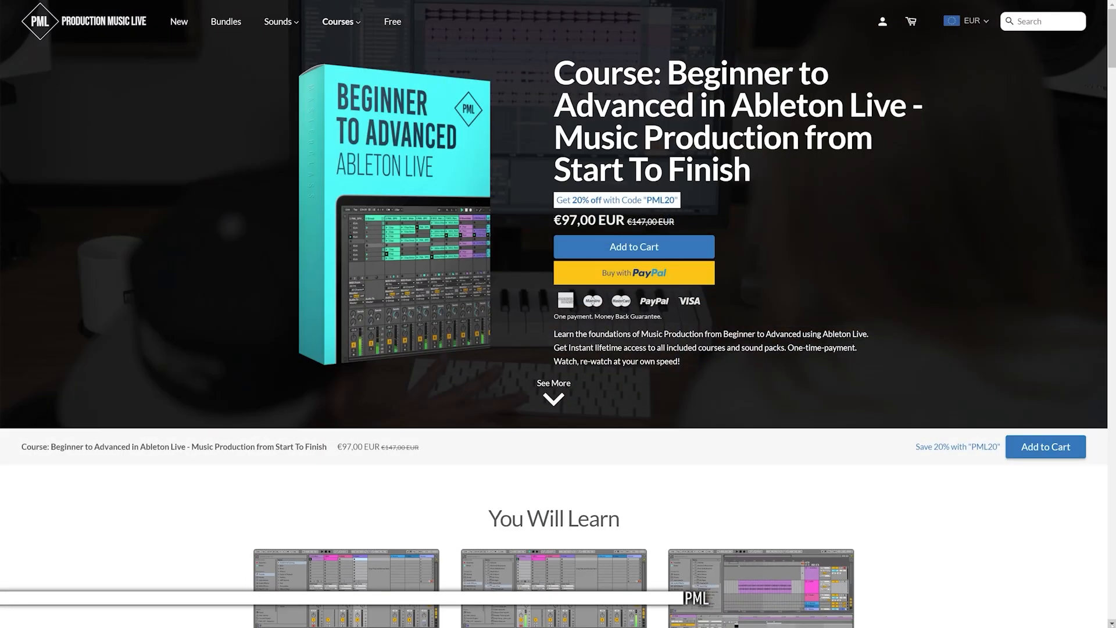
{"action": "scroll", "coordinate": [554, 314], "scroll_direction": "down", "scroll_amount": 8}
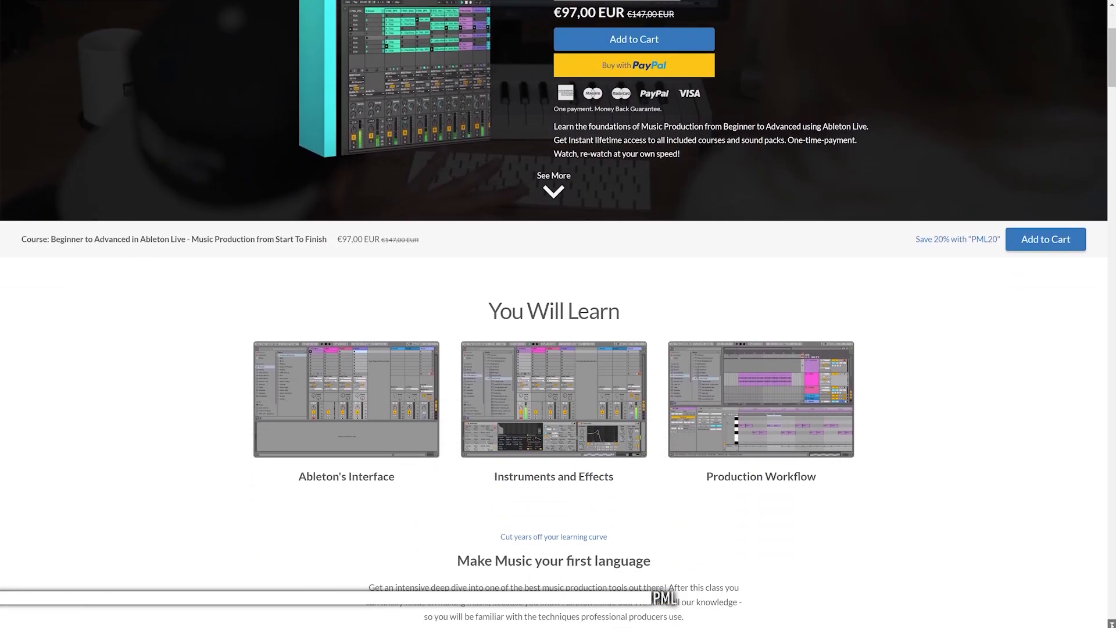
{"action": "scroll", "coordinate": [554, 314], "scroll_direction": "down", "scroll_amount": 6}
{"action": "scroll", "coordinate": [553, 314], "scroll_direction": "down", "scroll_amount": 4}
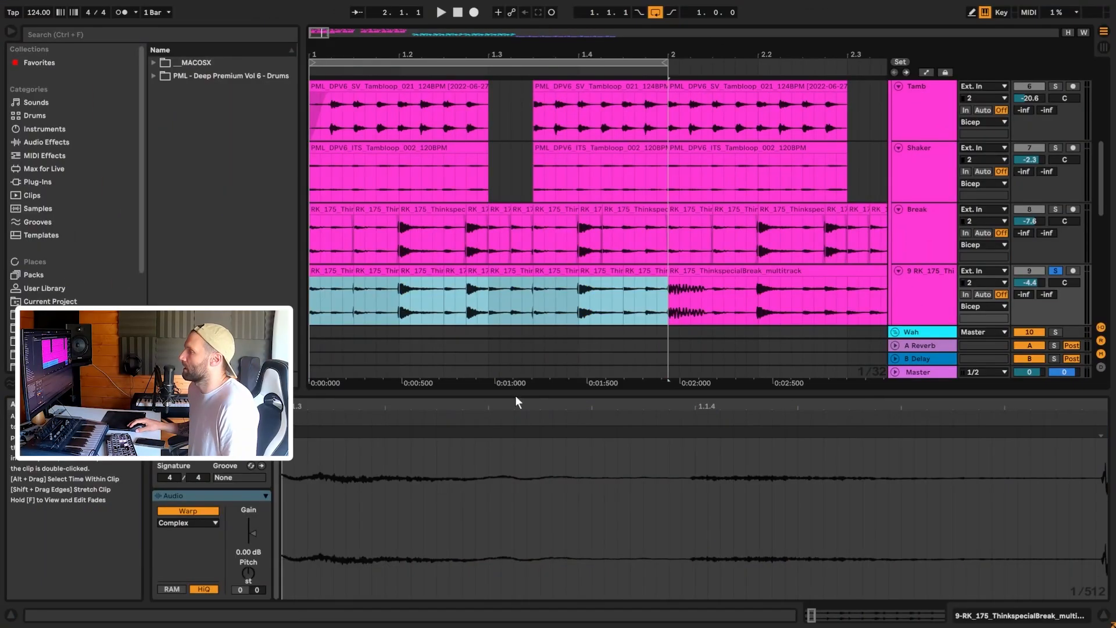
Step: Create crossfades on the clip edges of all slices from 1.1.1 to 2.1.1 on the new track, and audition the looped bar
{"action": "left_click", "coordinate": [331, 272]}
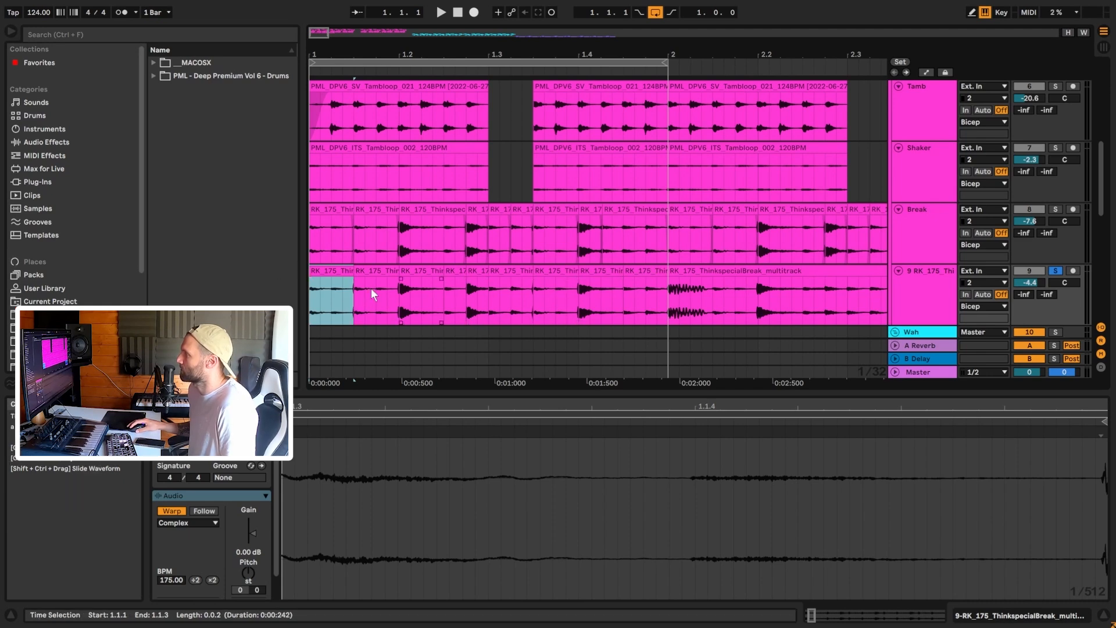
{"action": "left_click", "coordinate": [650, 269], "text": "shift"}
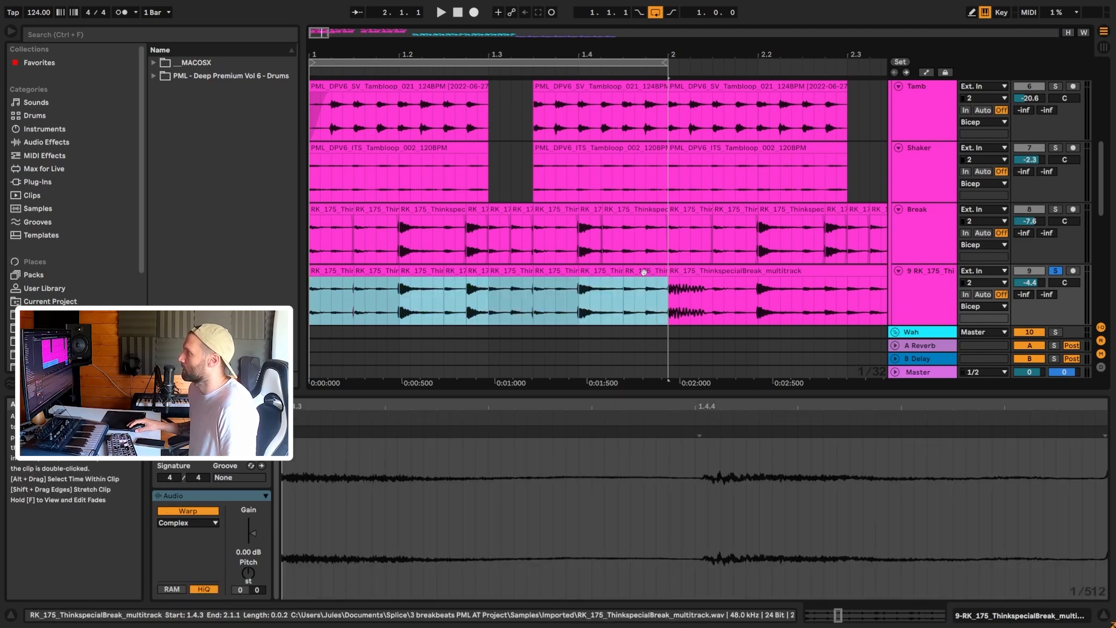
{"action": "left_click", "coordinate": [650, 269]}
{"action": "left_click", "coordinate": [332, 270], "text": "shift"}
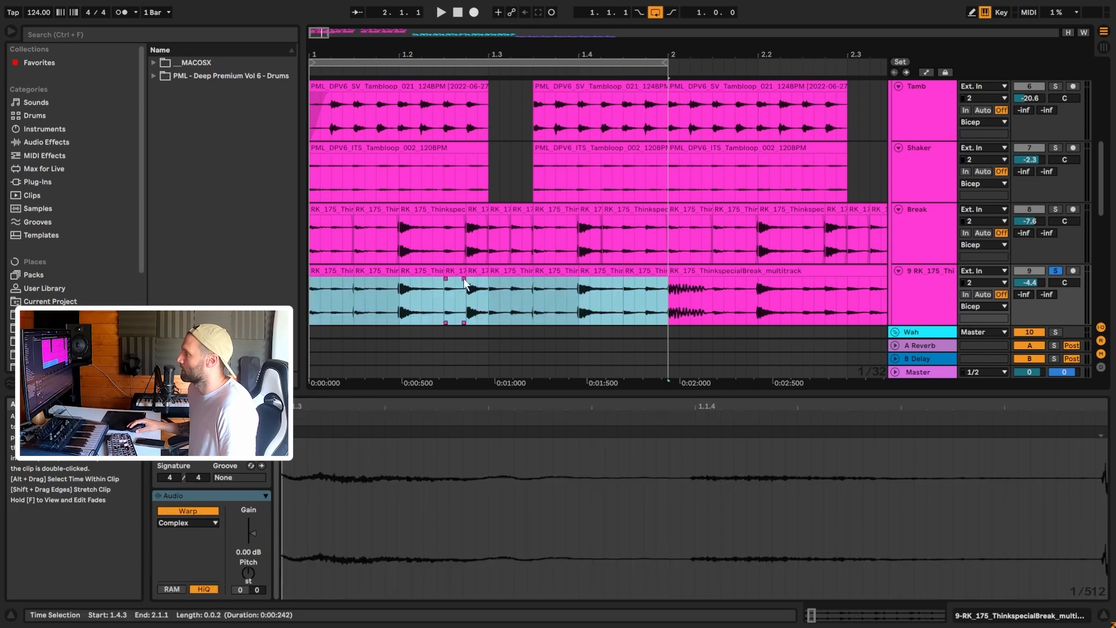
{"action": "right_click", "coordinate": [634, 274]}
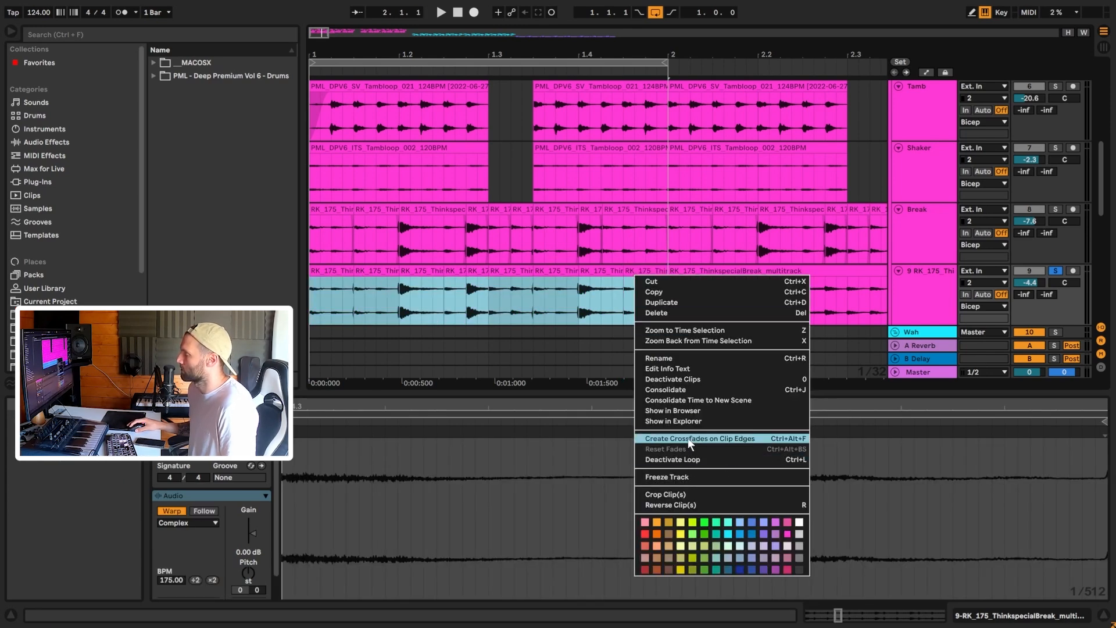
{"action": "left_click", "coordinate": [689, 438]}
{"action": "key", "text": "space"}
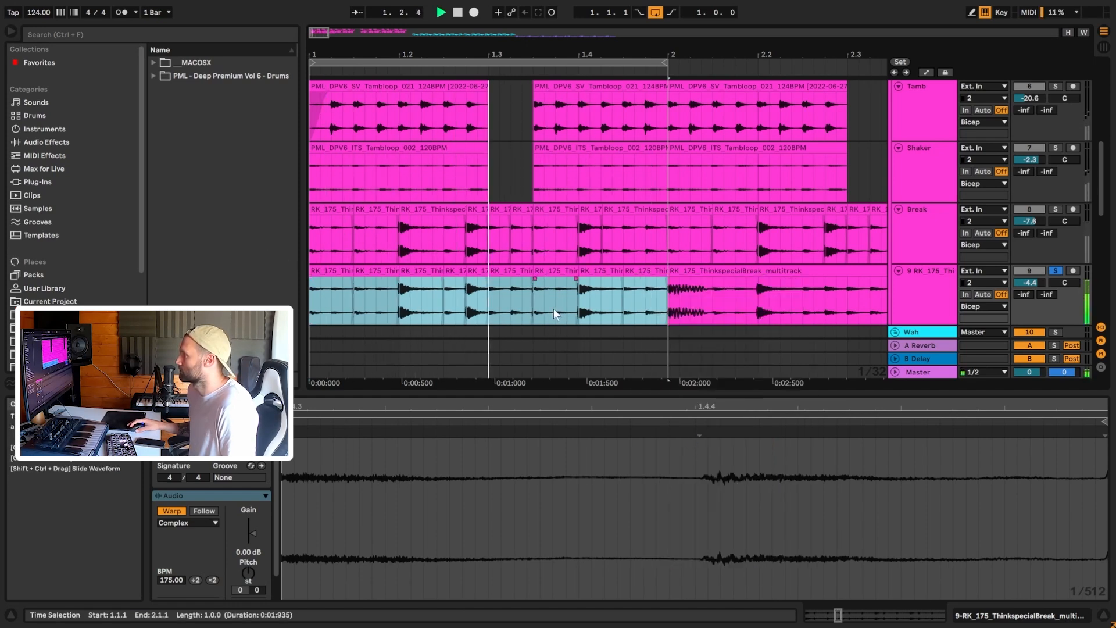
{"action": "key", "text": "space"}
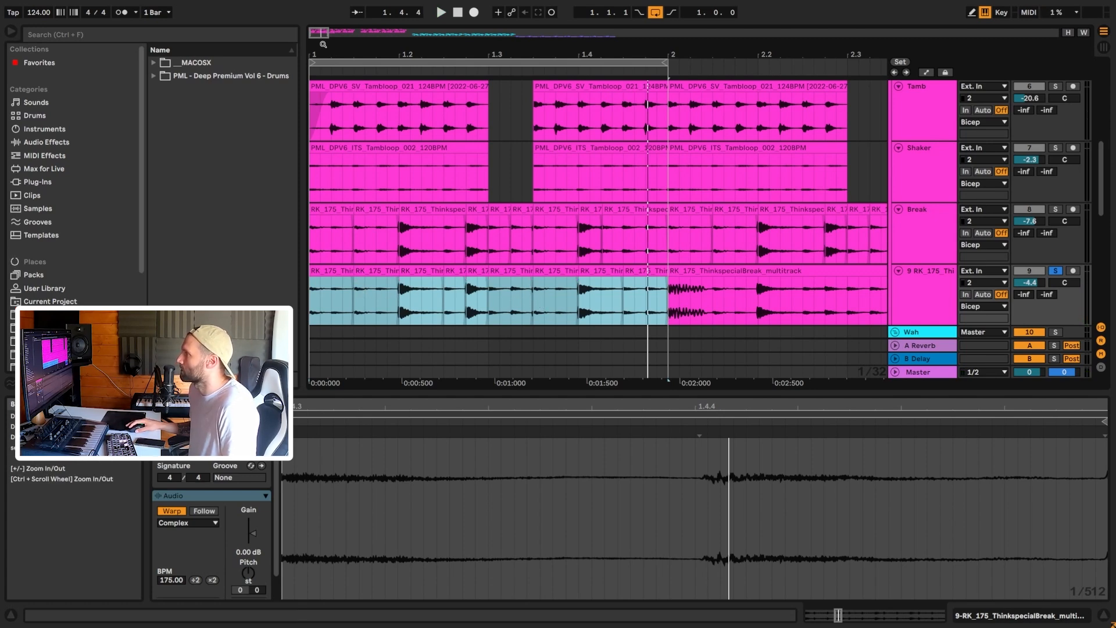
{"action": "key", "text": "space"}
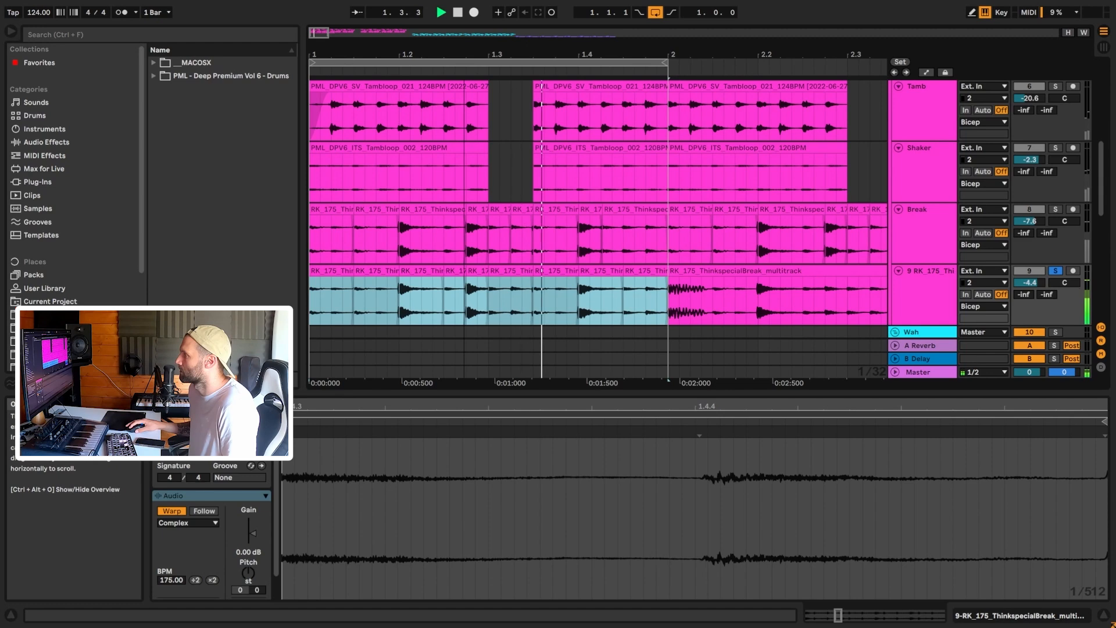
Step: Widen the crossfade between the two slices meeting at 1.3.3 on the new track, fine-tuning both fade handles during playback
{"action": "left_click", "coordinate": [525, 312]}
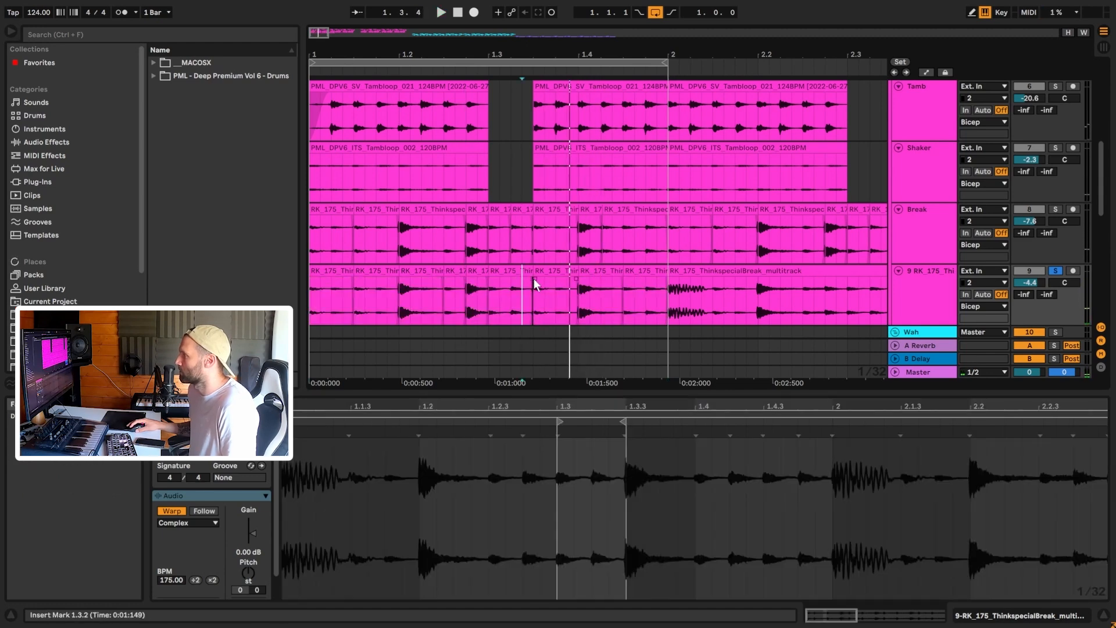
{"action": "left_click_drag", "start_coordinate": [533, 279], "coordinate": [521, 281]}
{"action": "key", "text": "space"}
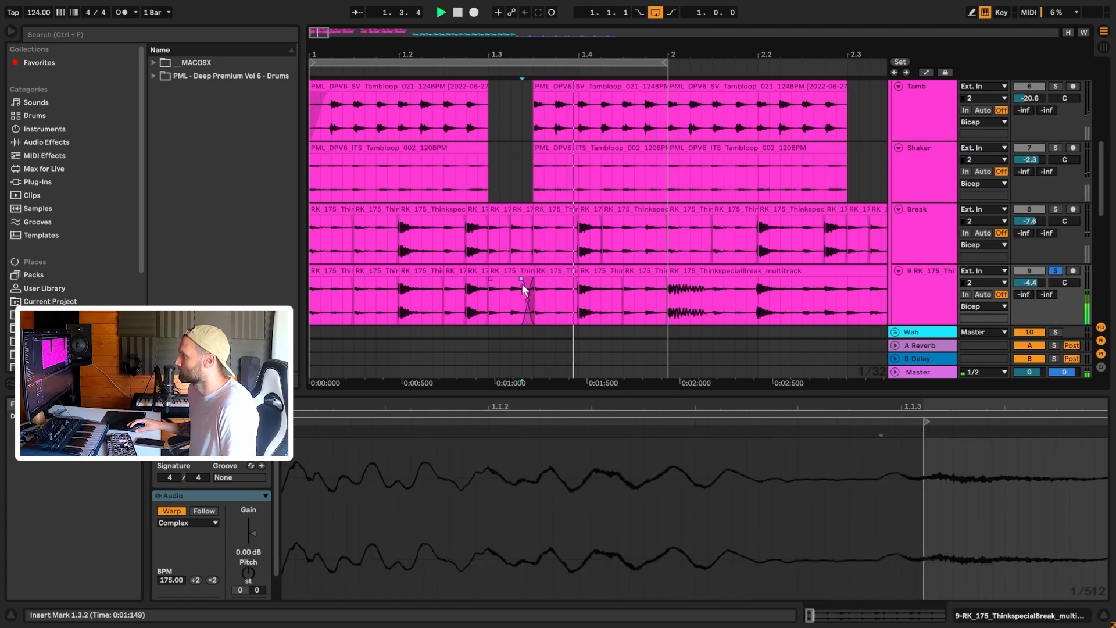
{"action": "left_click", "coordinate": [312, 285]}
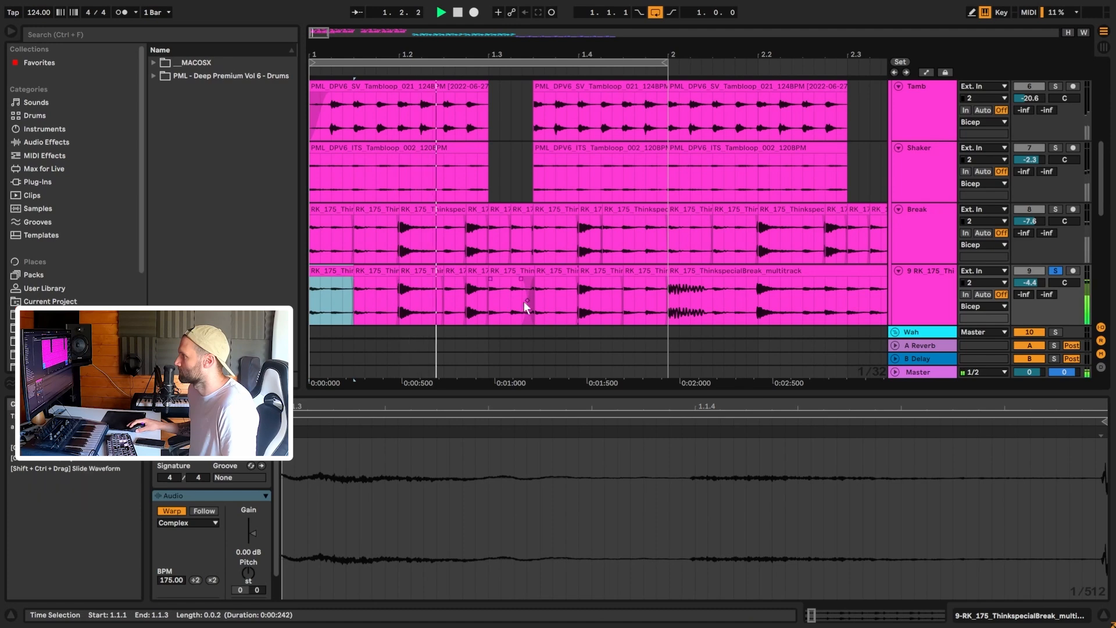
{"action": "left_click", "coordinate": [534, 281]}
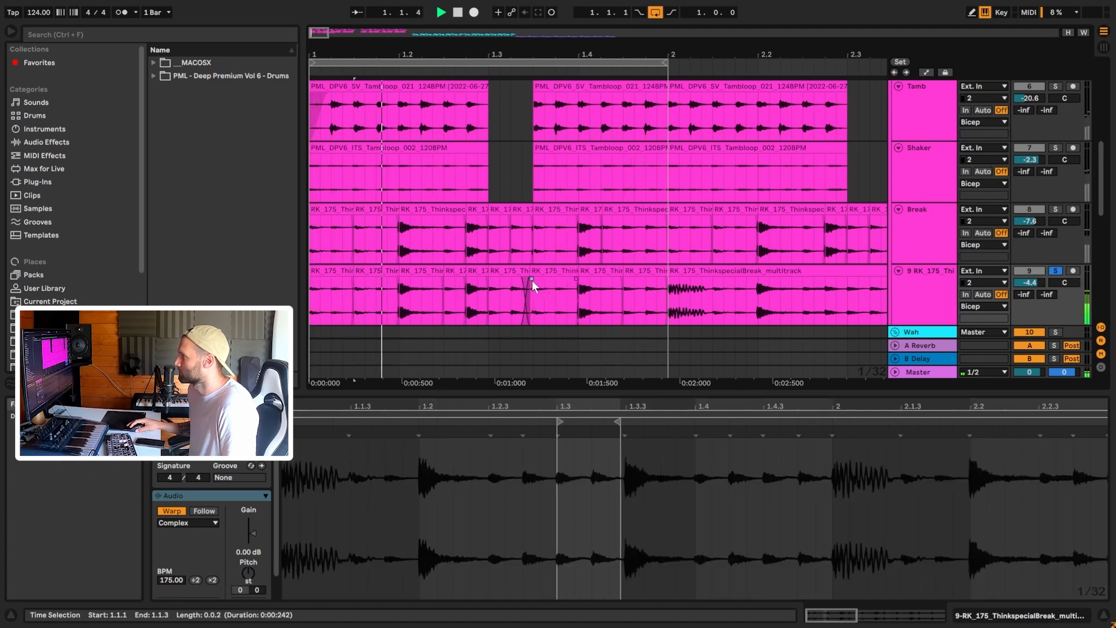
{"action": "left_click_drag", "start_coordinate": [532, 280], "coordinate": [535, 280]}
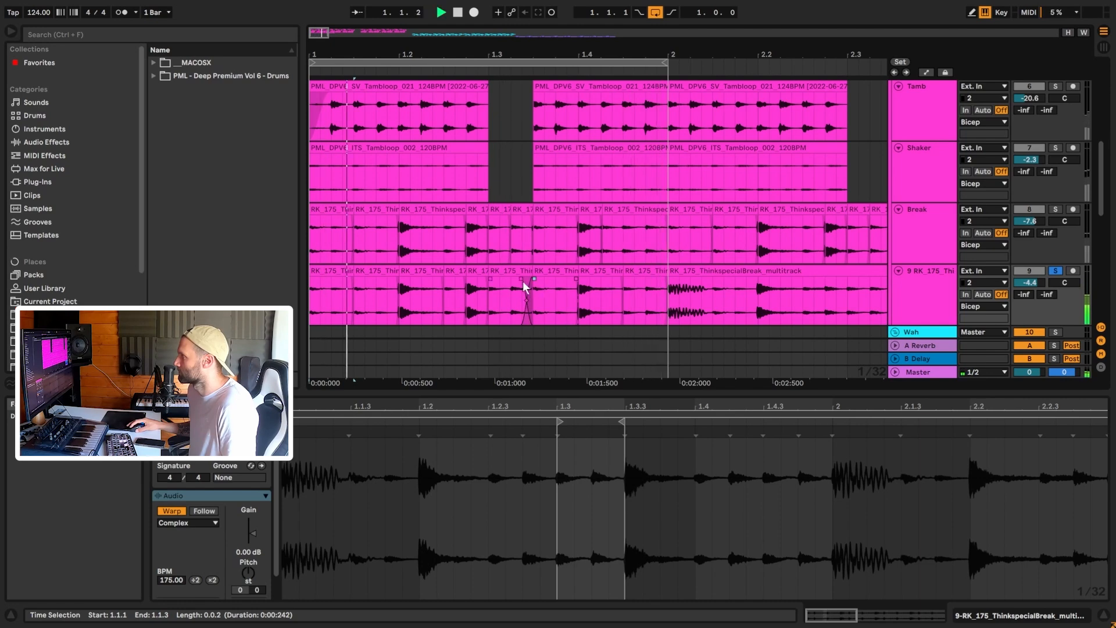
{"action": "left_click", "coordinate": [523, 281]}
{"action": "left_click_drag", "start_coordinate": [526, 281], "coordinate": [527, 280]}
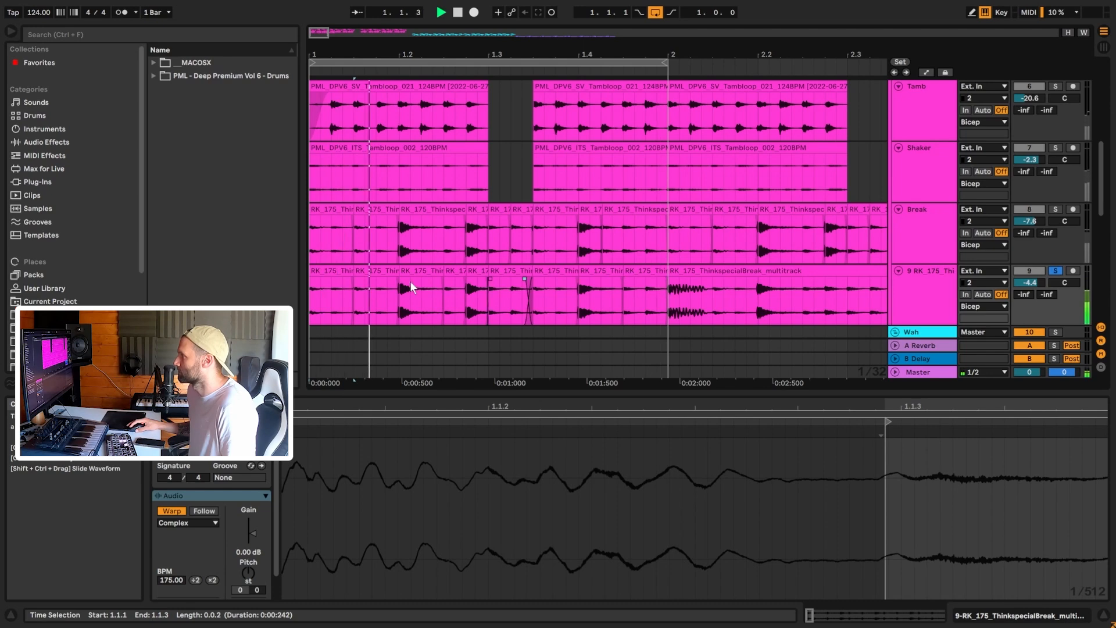
Step: Move the following break clip slightly past 2.1.1, and consolidate the edited slices from 1.1.1 to 2.1.1 into one clip
{"action": "left_click", "coordinate": [316, 281]}
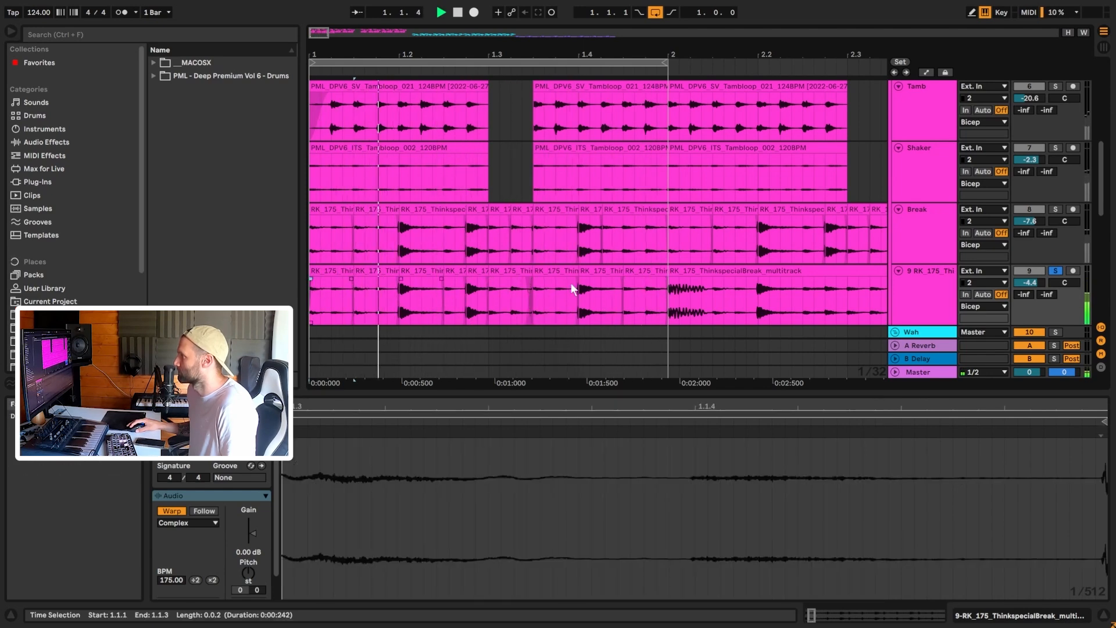
{"action": "left_click", "coordinate": [665, 280]}
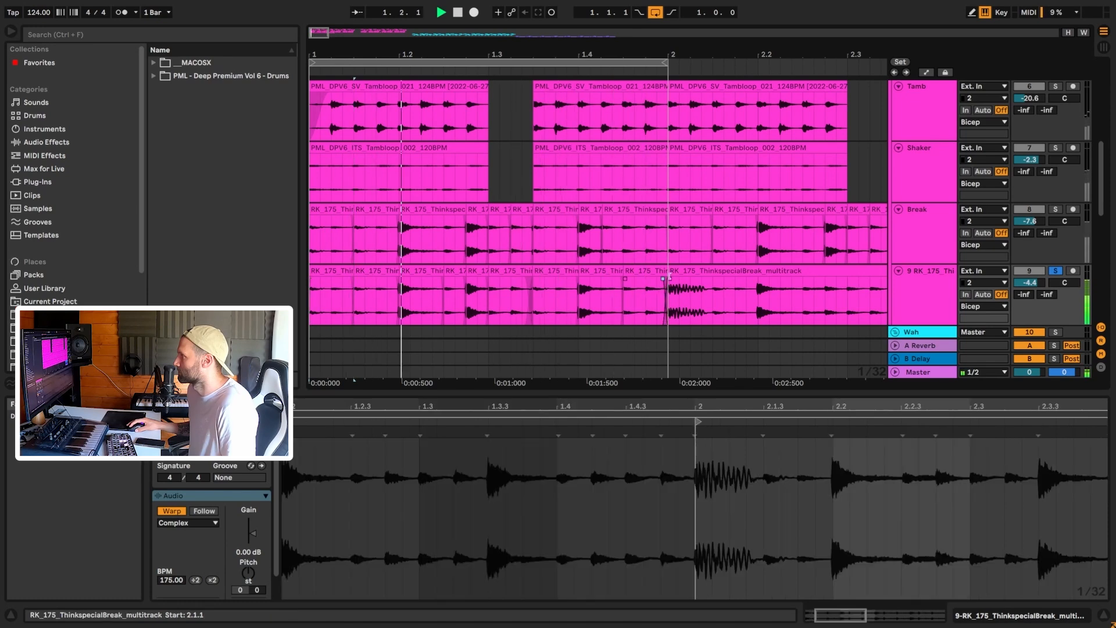
{"action": "left_click_drag", "start_coordinate": [668, 276], "coordinate": [680, 275]}
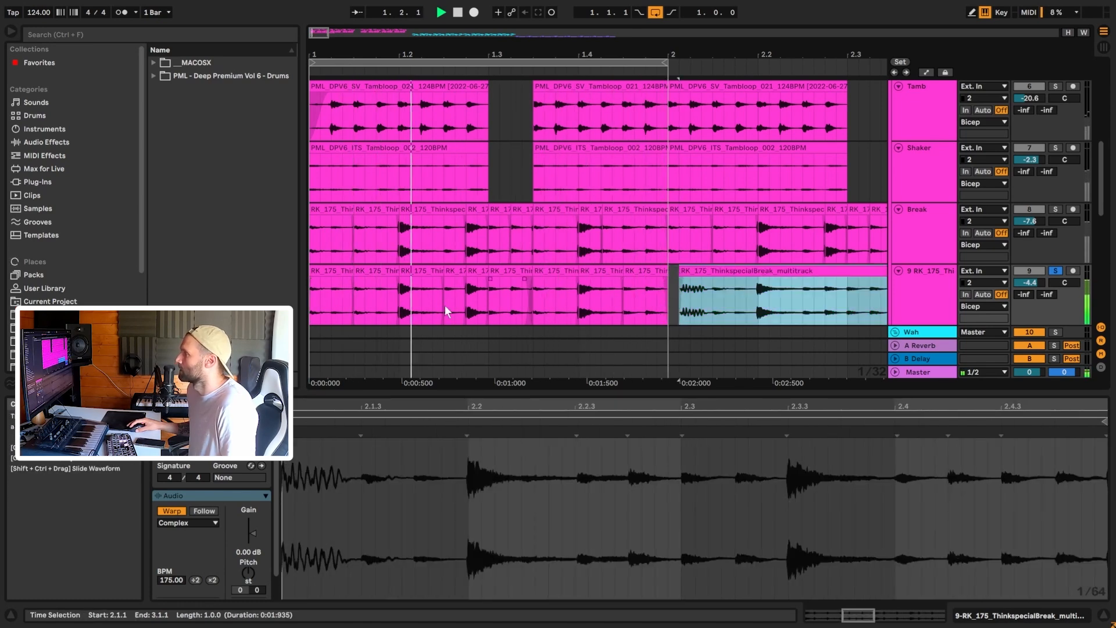
{"action": "left_click", "coordinate": [655, 270]}
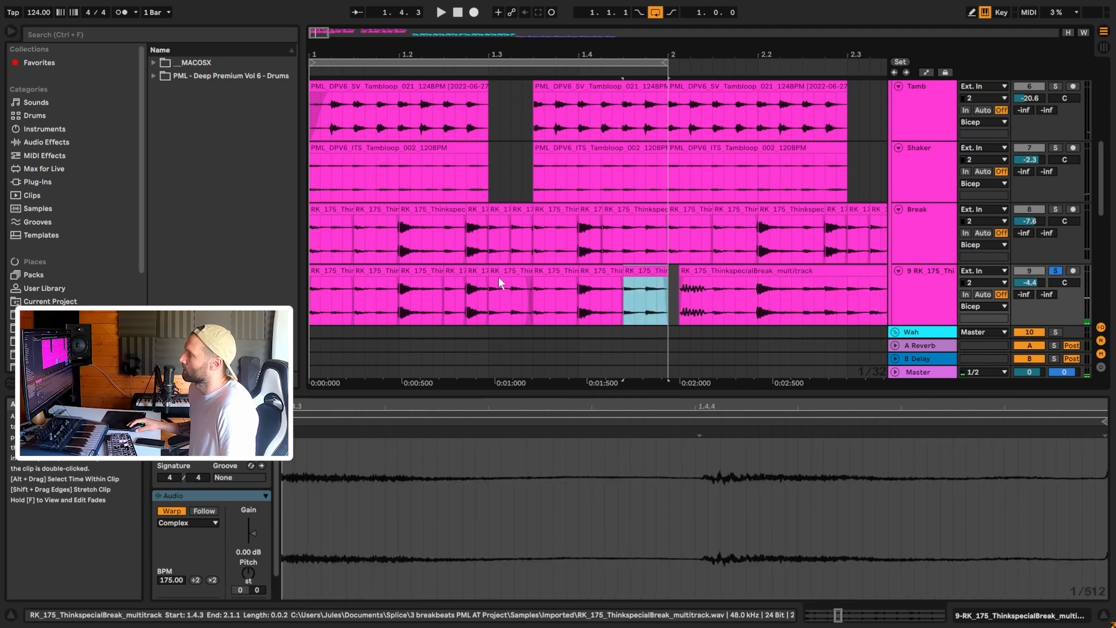
{"action": "left_click", "coordinate": [324, 270], "text": "shift"}
{"action": "key", "text": "ctrl+j"}
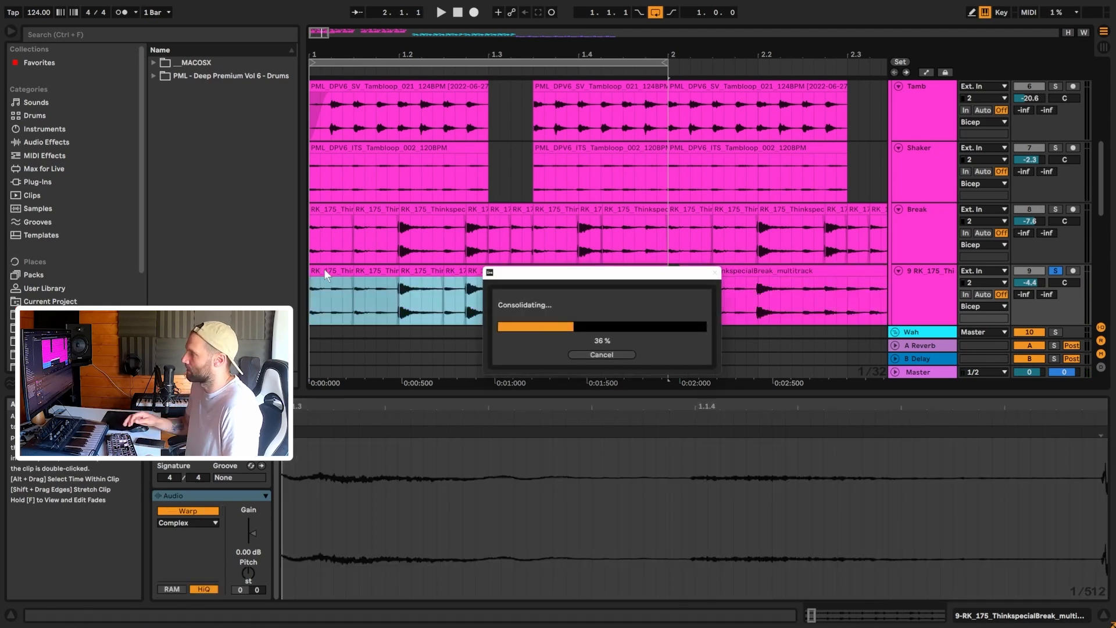
Step: Unsolo and deactivate the new break track, and audition the full Bicep pattern from 1.1.1
{"action": "left_click", "coordinate": [915, 246]}
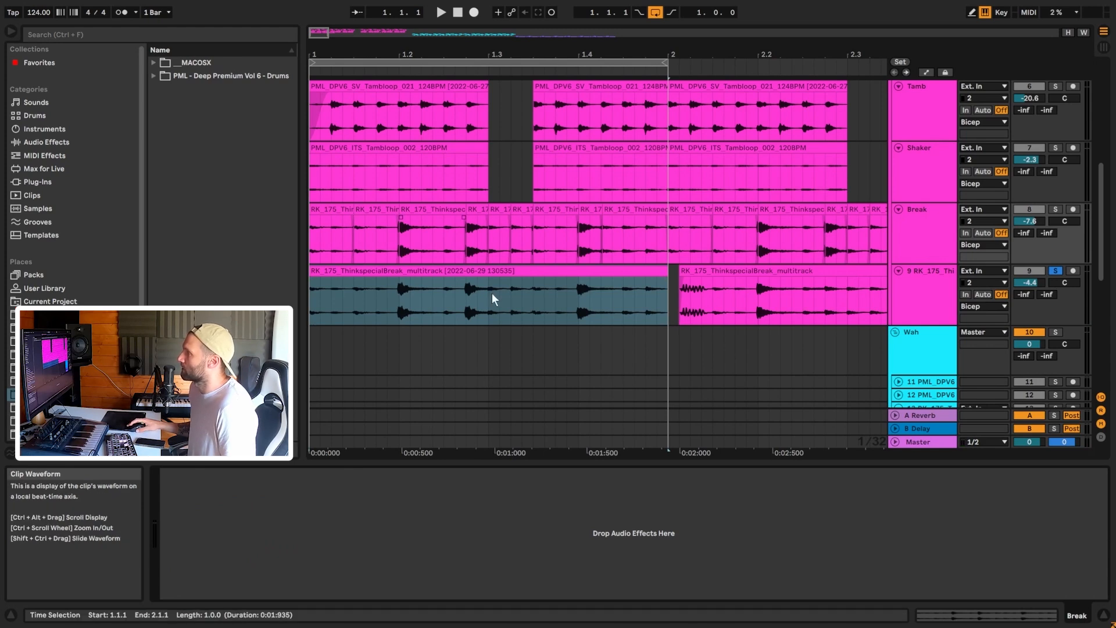
{"action": "left_click", "coordinate": [1055, 271]}
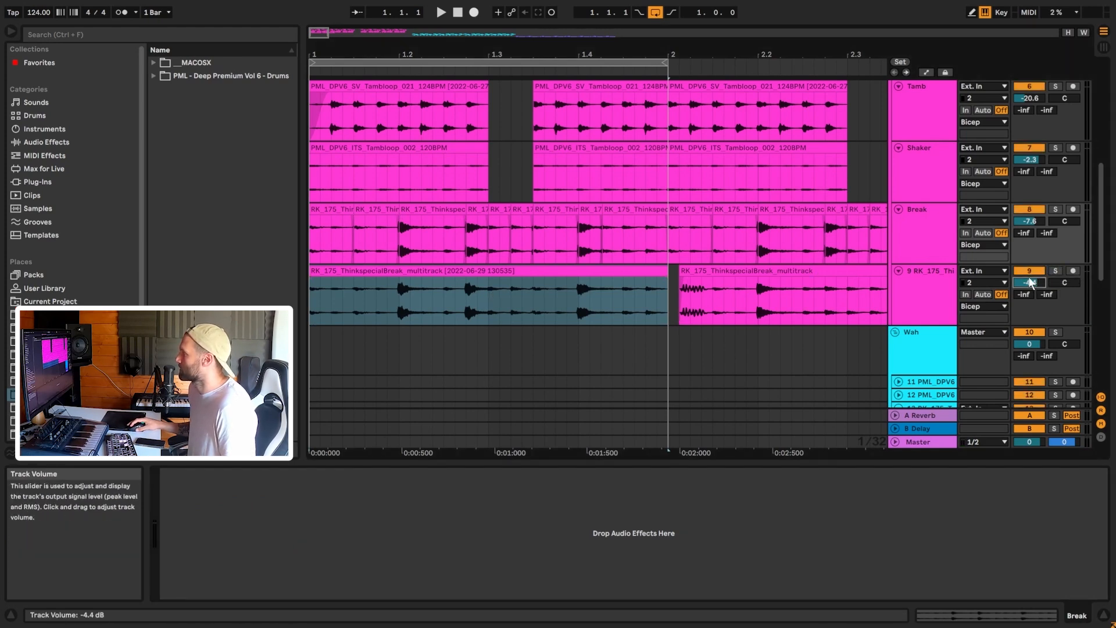
{"action": "left_click", "coordinate": [311, 255]}
{"action": "key", "text": "space"}
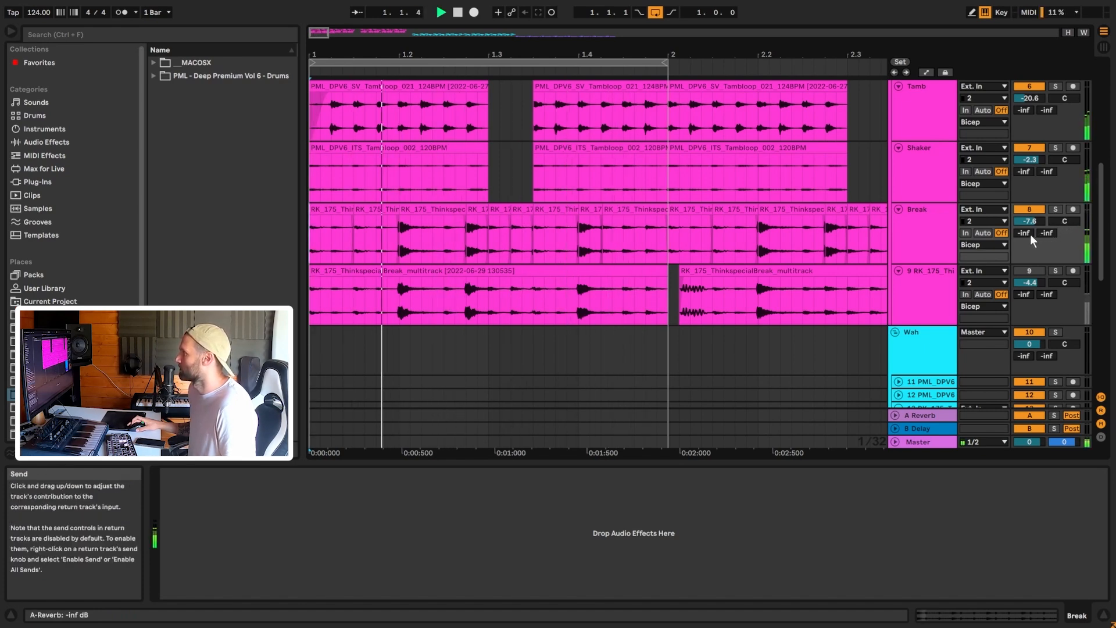
{"action": "key", "text": "space"}
Step: Fold the Bicep group's tracks and extend the loop to four bars, ending at 5.1.1
{"action": "scroll", "coordinate": [1055, 227], "scroll_direction": "up", "scroll_amount": 2}
{"action": "left_click", "coordinate": [898, 294], "text": "alt"}
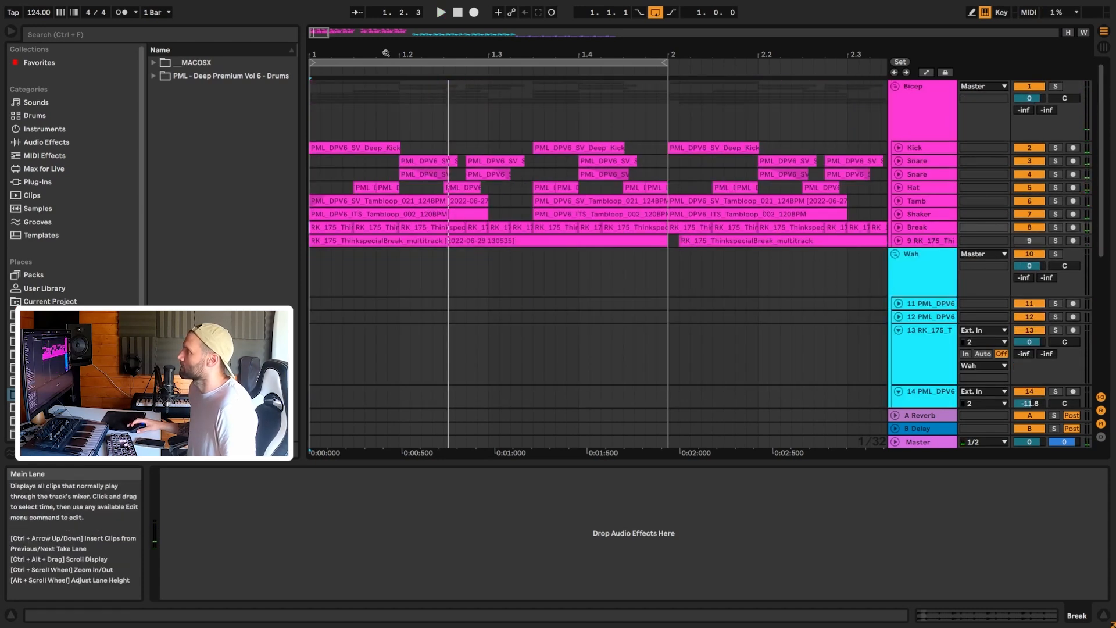
{"action": "left_click_drag", "start_coordinate": [320, 33], "coordinate": [319, 3]}
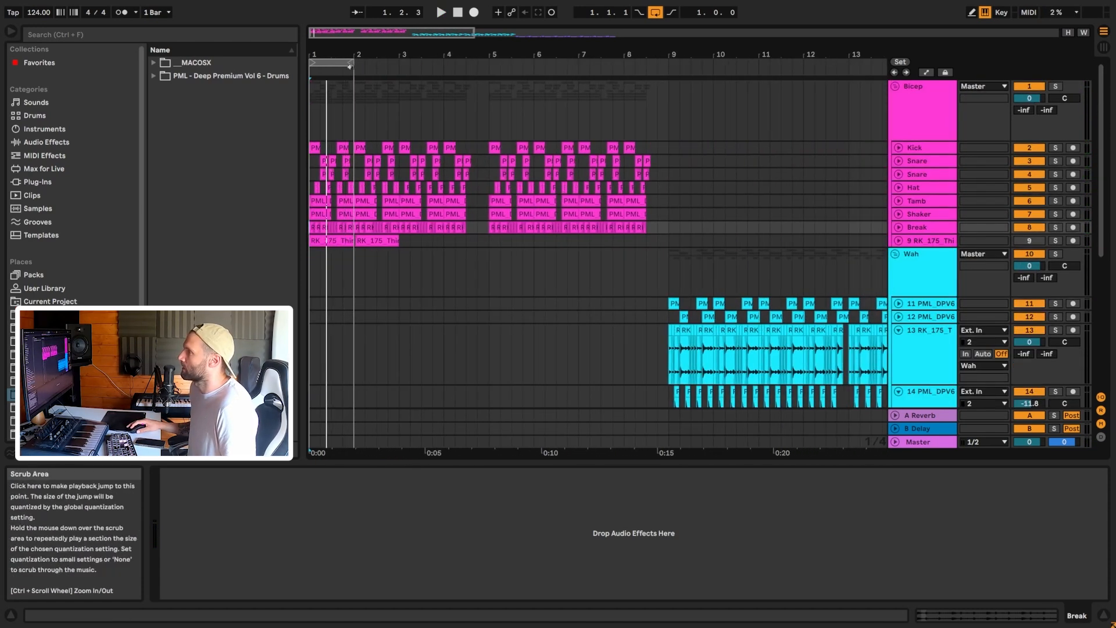
{"action": "left_click_drag", "start_coordinate": [358, 62], "coordinate": [489, 62]}
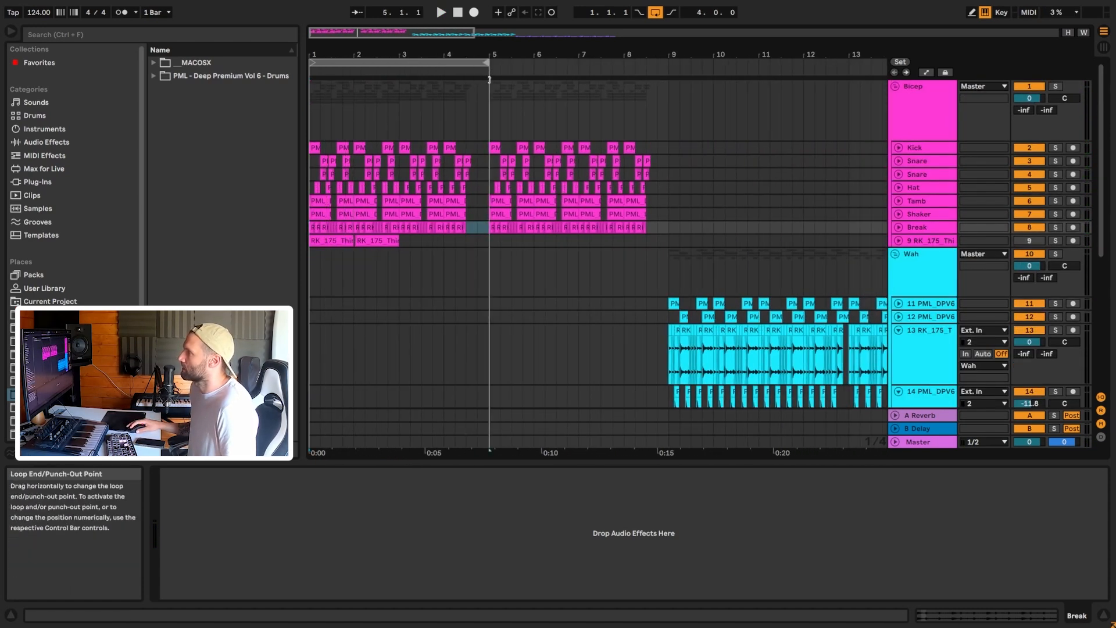
Step: Audition the Bicep group around bar 4, and extend the loop to eight bars, ending at 9.1.1
{"action": "left_click", "coordinate": [445, 117]}
{"action": "key", "text": "space"}
{"action": "left_click_drag", "start_coordinate": [398, 33], "coordinate": [380, 45]}
{"action": "key", "text": "space"}
{"action": "left_click_drag", "start_coordinate": [464, 62], "coordinate": [863, 101]}
Step: Show the Bicep group's effect chain, select its Auto Filter, and display the automation lanes
{"action": "left_click", "coordinate": [916, 115]}
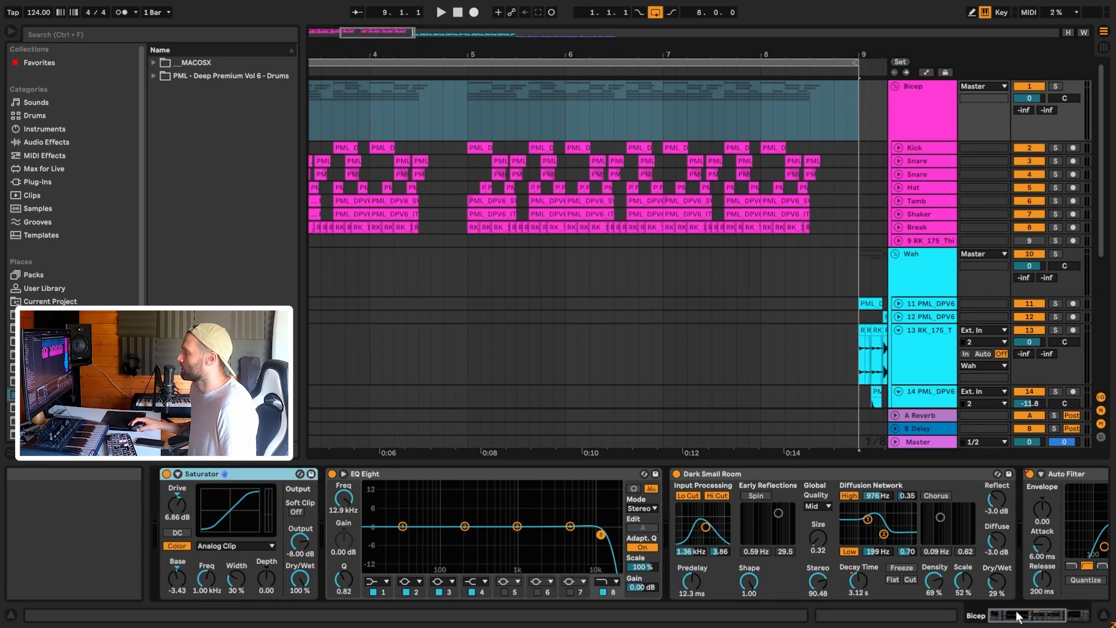
{"action": "left_click_drag", "start_coordinate": [1018, 617], "coordinate": [1064, 616]}
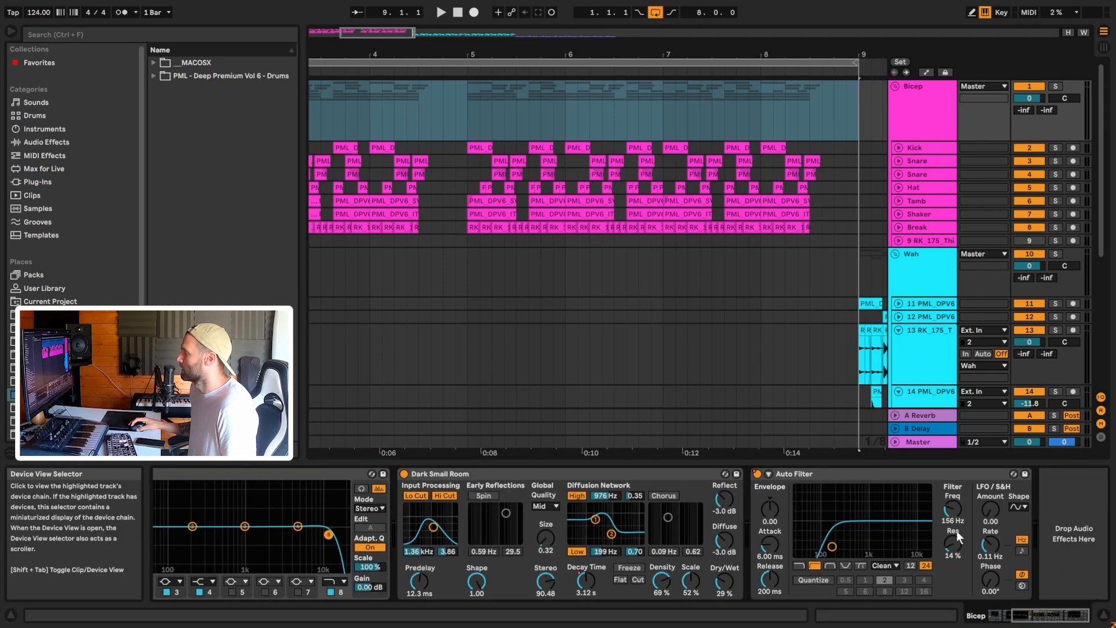
{"action": "left_click", "coordinate": [807, 475]}
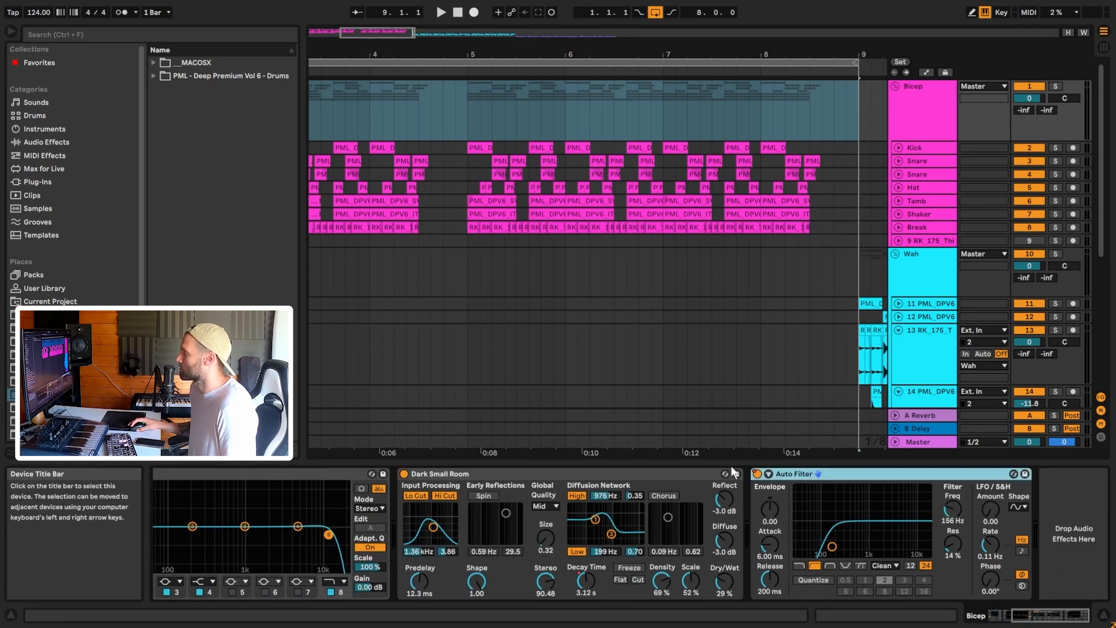
{"action": "left_click", "coordinate": [925, 73]}
Step: Play the Bicep group from 4.2.3 through the Auto Filter's Device On automation change at bar 5, and reselect the group
{"action": "left_click", "coordinate": [419, 109]}
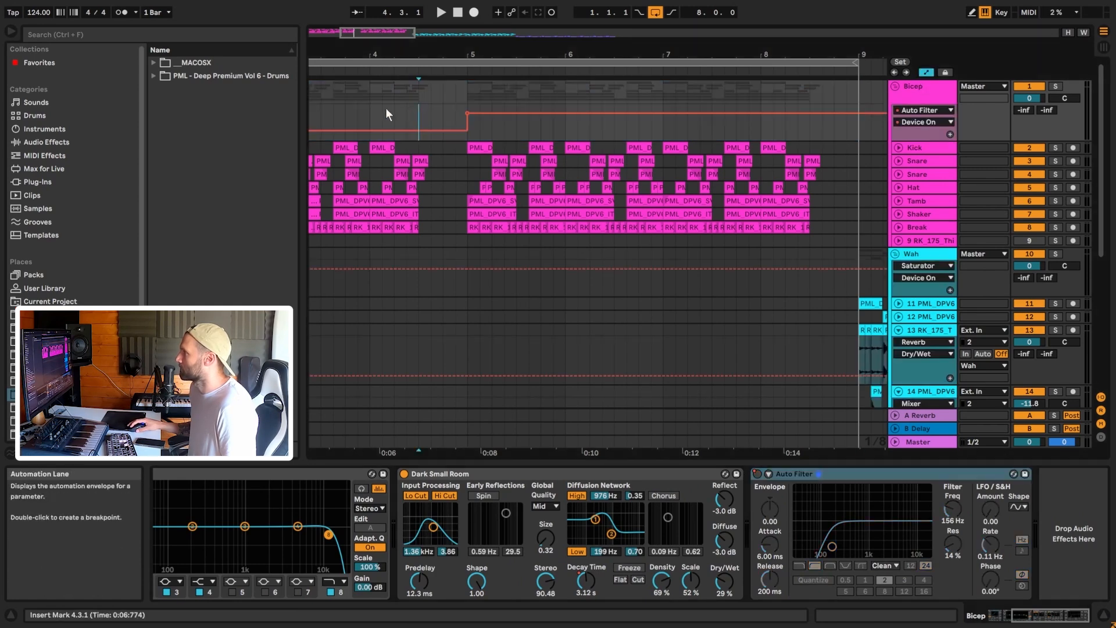
{"action": "left_click", "coordinate": [407, 107]}
{"action": "key", "text": "space"}
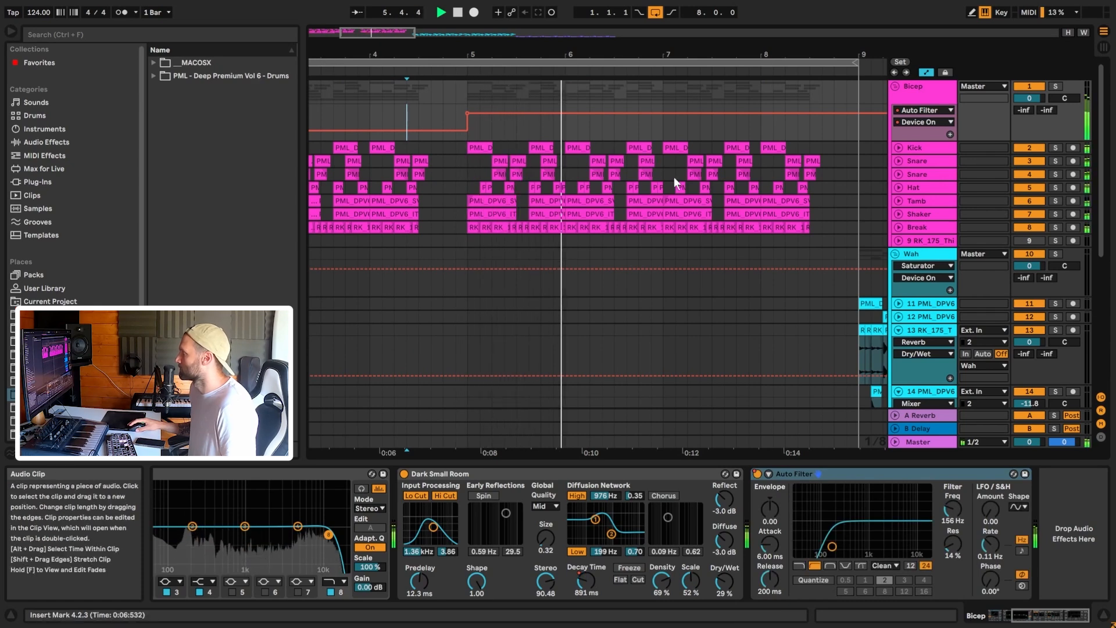
{"action": "key", "text": "space"}
{"action": "left_click", "coordinate": [932, 96]}
{"action": "double_click", "coordinate": [933, 97]}
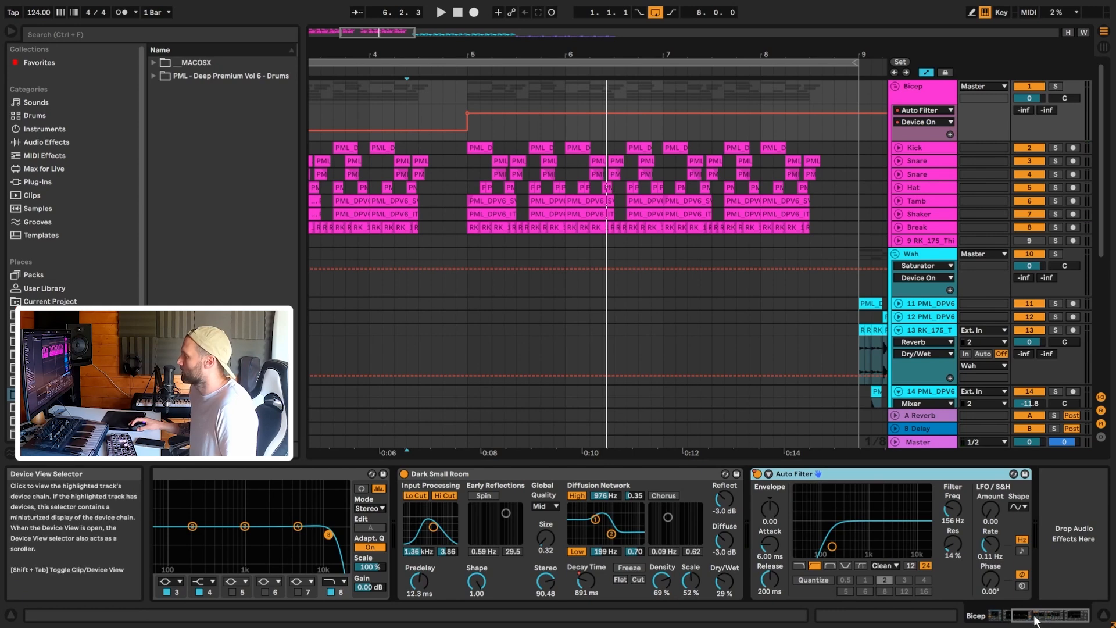
Step: Bypass the Bicep group's EQ Eight, play from 5.1.1, and set the Saturator's Base to -4.00
{"action": "left_click_drag", "start_coordinate": [1037, 615], "coordinate": [885, 607]}
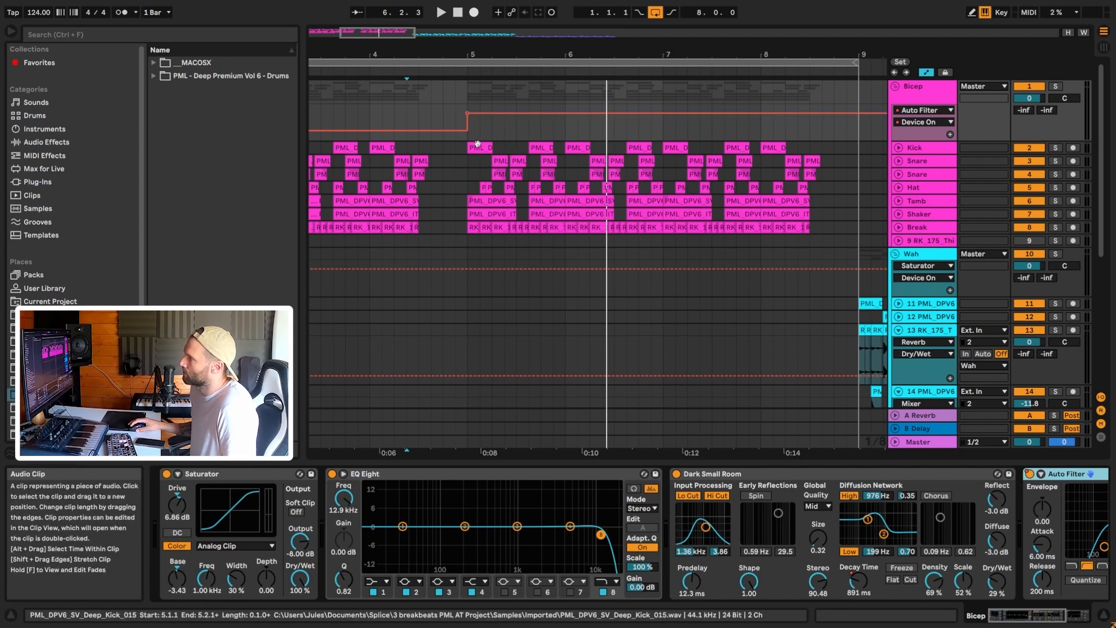
{"action": "left_click", "coordinate": [480, 114]}
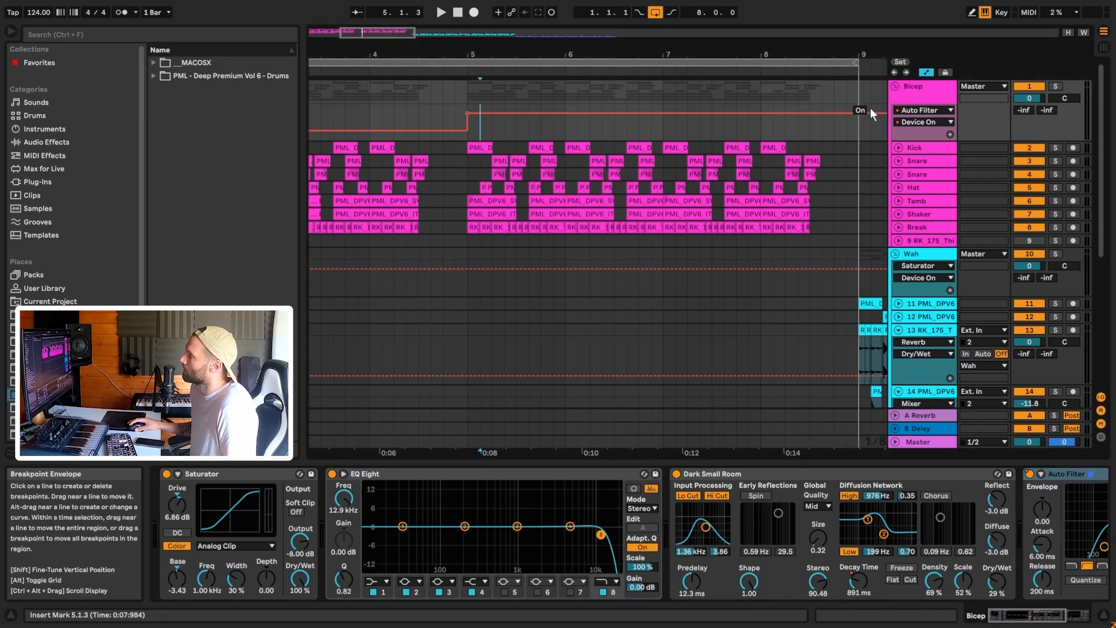
{"action": "left_click", "coordinate": [469, 89]}
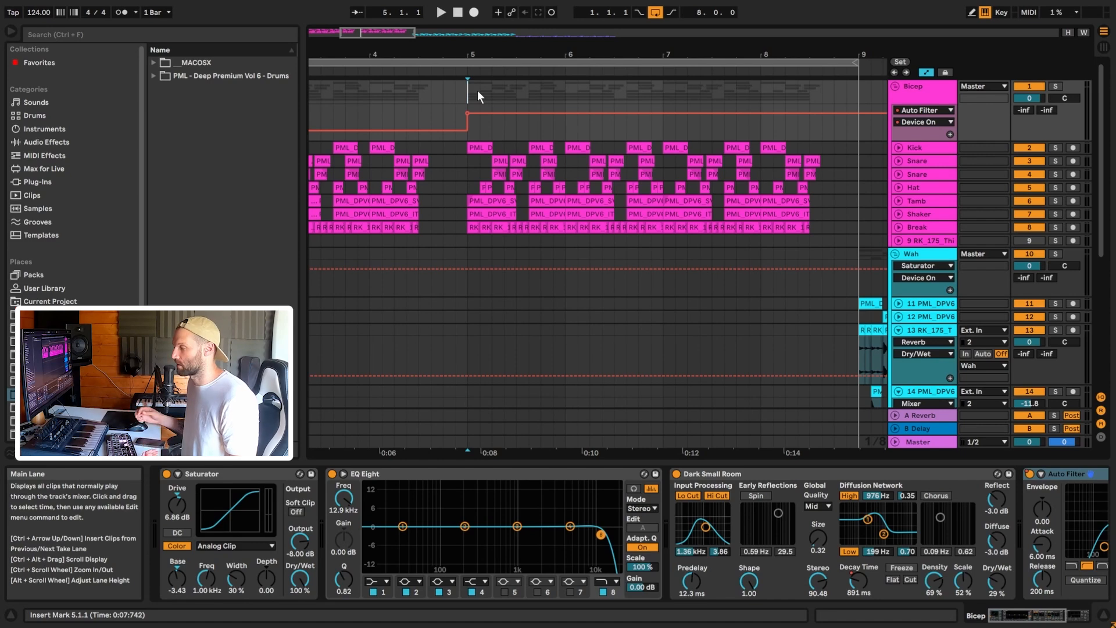
{"action": "left_click", "coordinate": [332, 474]}
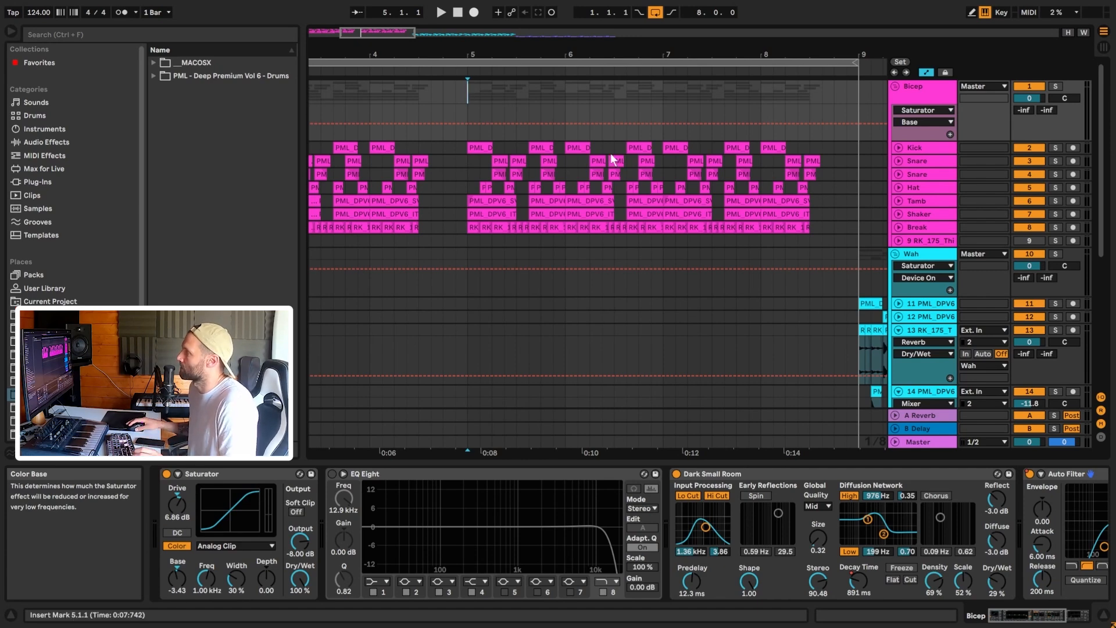
{"action": "key", "text": "space"}
{"action": "mouse_move", "coordinate": [178, 579]}
{"action": "left_mouse_down"}
{"action": "mouse_move", "coordinate": [177, 590]}
{"action": "mouse_move", "coordinate": [177, 575]}
{"action": "left_mouse_up"}
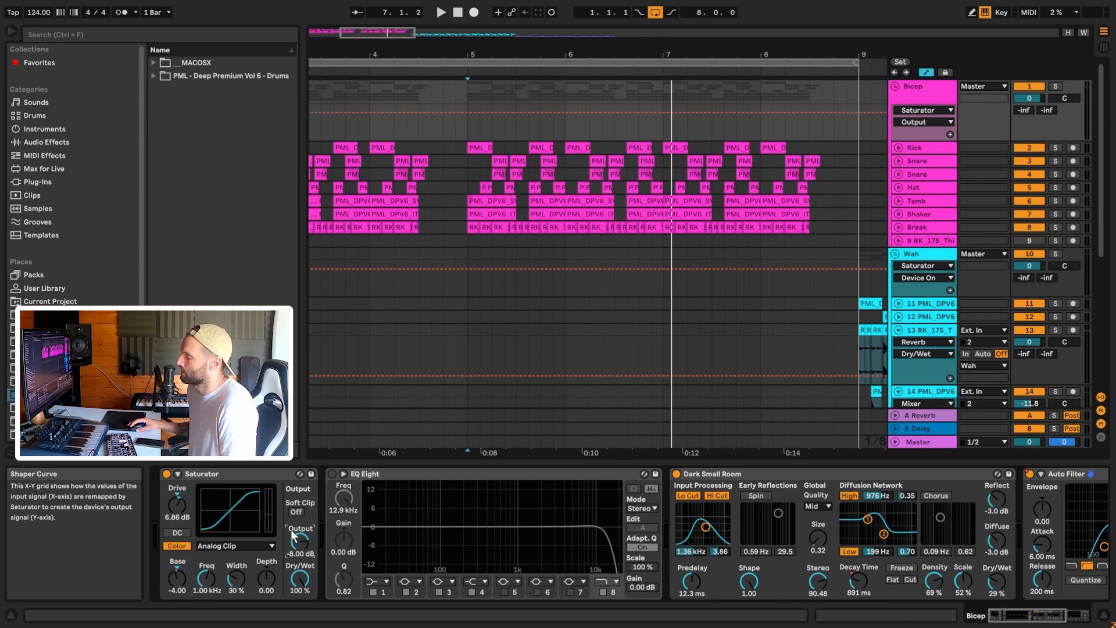
Step: Play the Bicep group from 5.1.1 and compare it with the Saturator off and on, leaving the Saturator active
{"action": "left_click", "coordinate": [167, 474]}
{"action": "key", "text": "space"}
{"action": "left_click", "coordinate": [166, 474]}
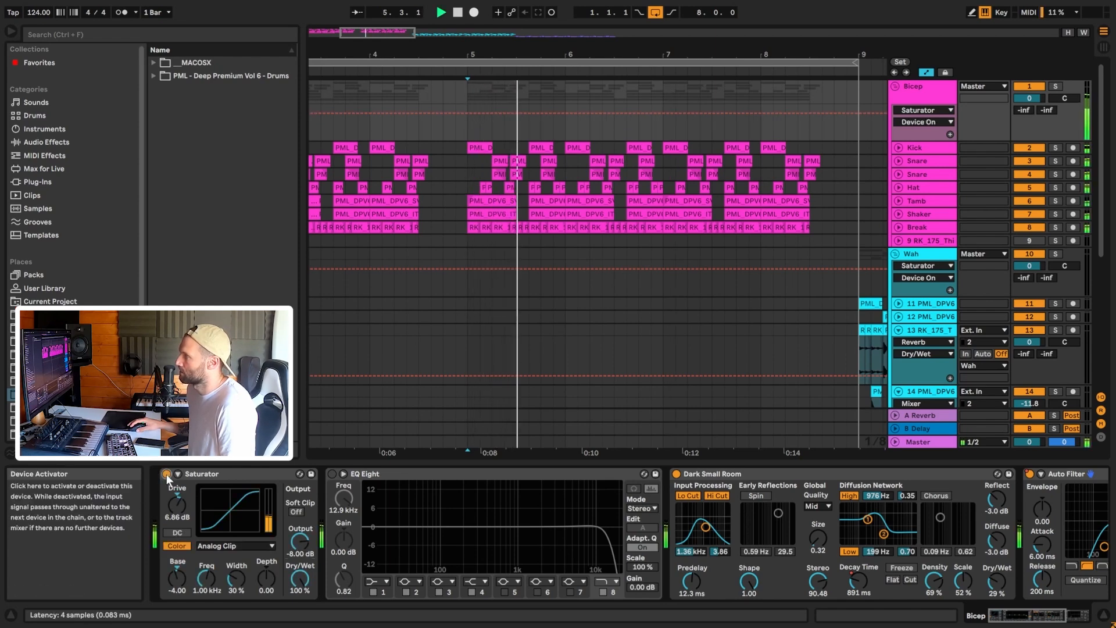
{"action": "key", "text": "space"}
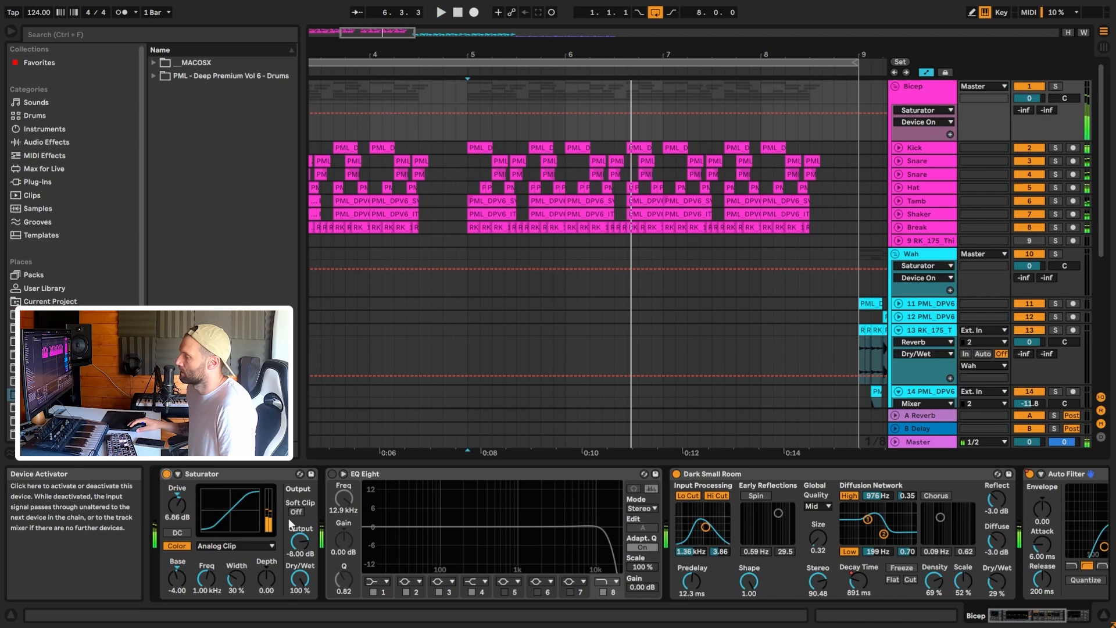
{"action": "left_click", "coordinate": [211, 478]}
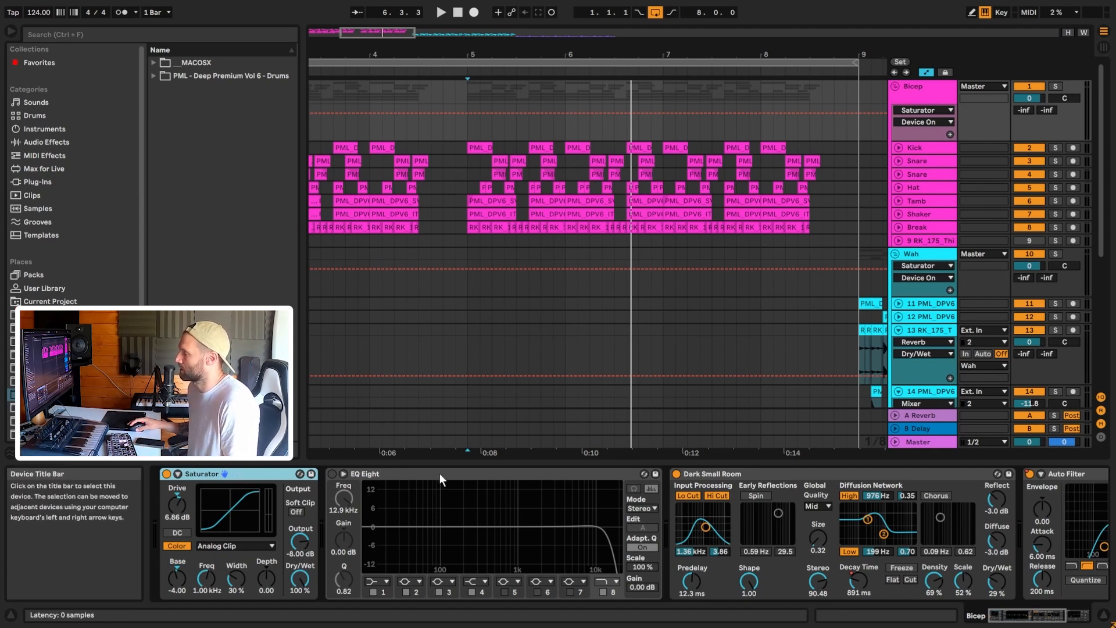
Step: Turn the EQ Eight back on and compare the Bicep group with and without its high-frequency cut during playback
{"action": "left_click", "coordinate": [407, 494]}
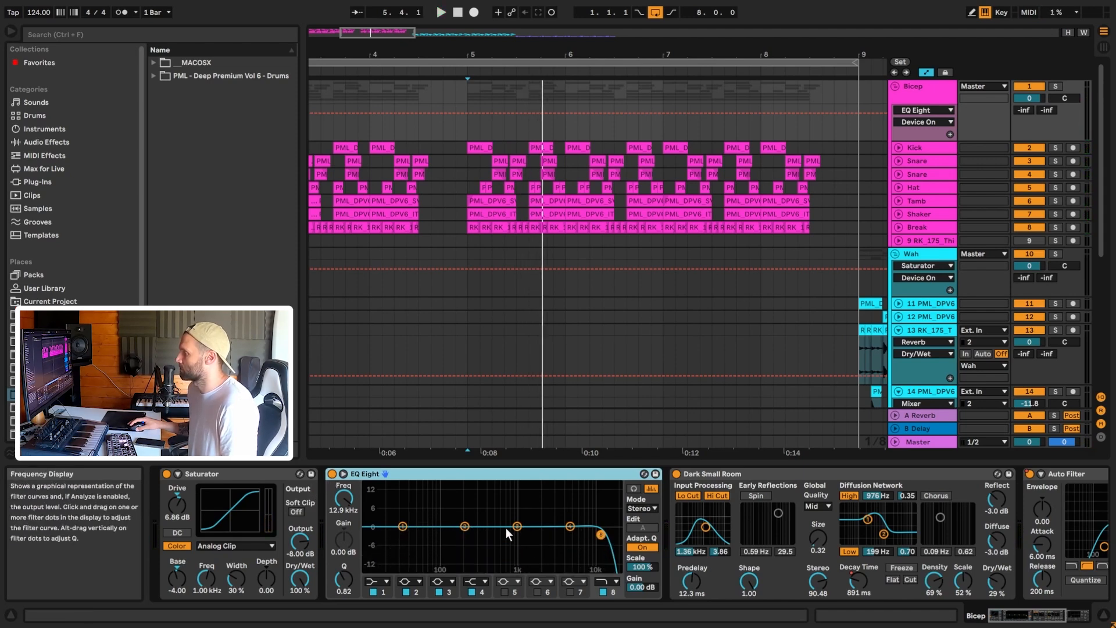
{"action": "left_click", "coordinate": [350, 506]}
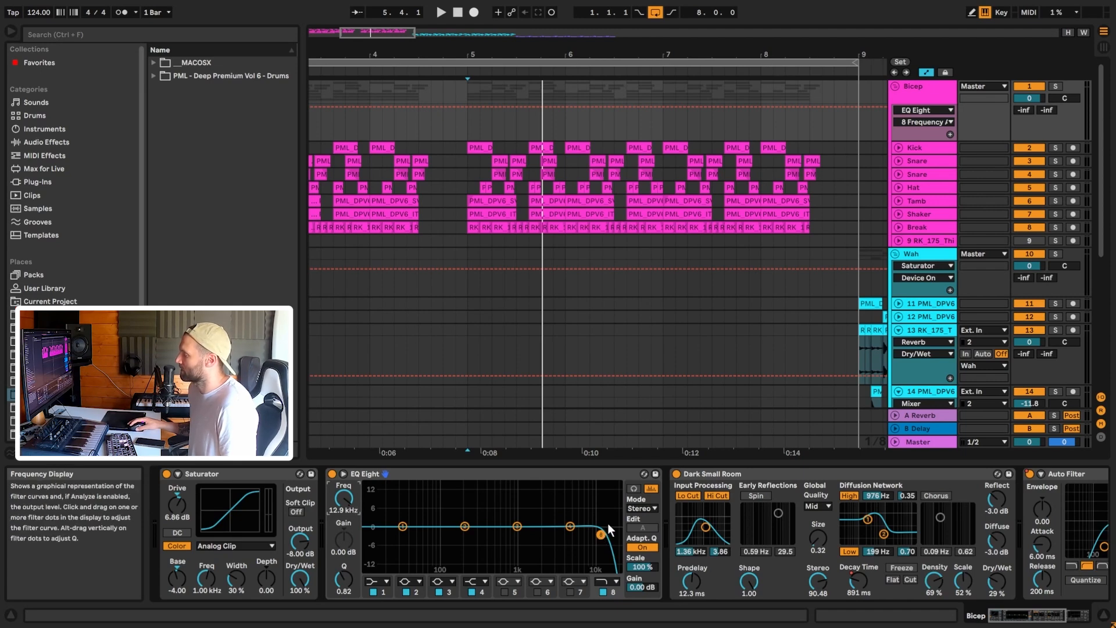
{"action": "key", "text": "space"}
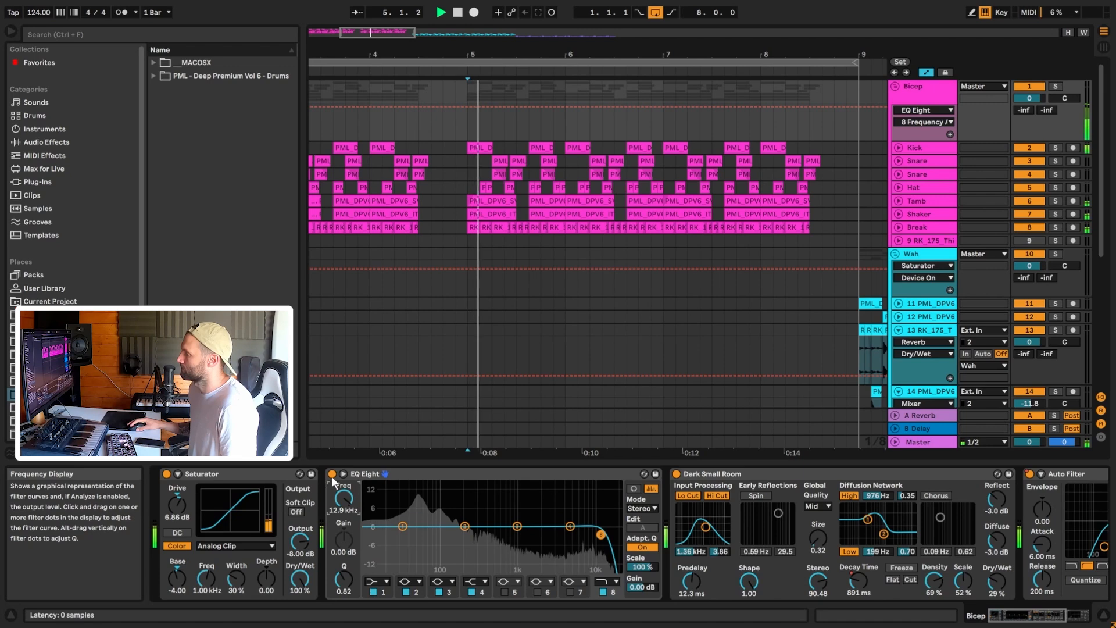
{"action": "left_click", "coordinate": [332, 474]}
{"action": "left_click", "coordinate": [333, 473]}
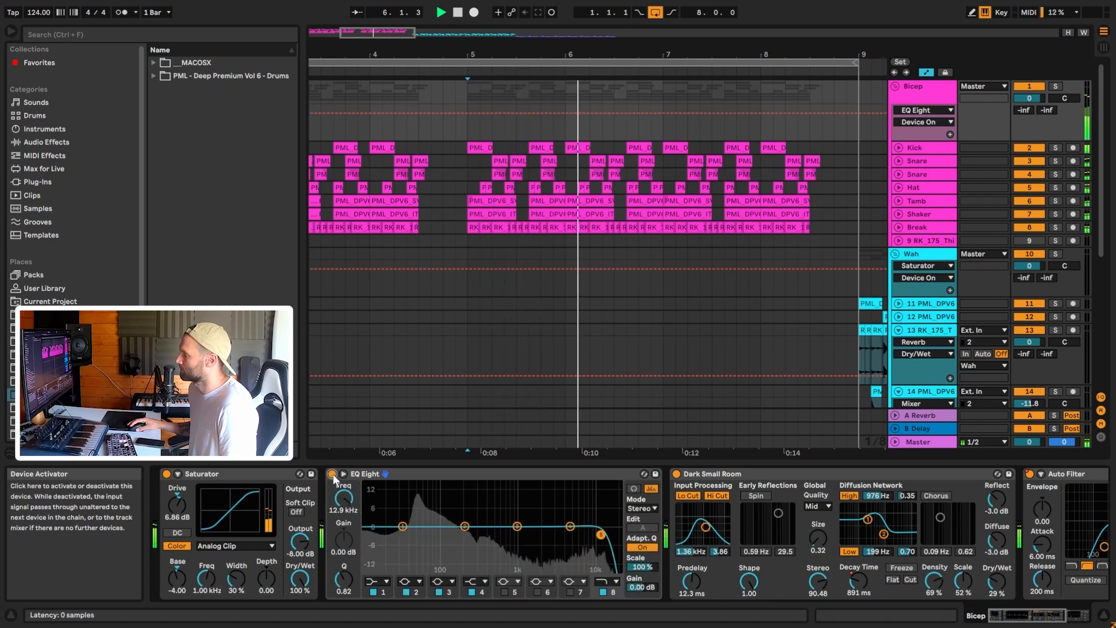
Step: Show the Decay Time automation of the Dark Small Room reverb and highlight it from 4.2.1 to 5.1.1
{"action": "left_click_drag", "start_coordinate": [1023, 619], "coordinate": [1045, 619]}
{"action": "left_click", "coordinate": [447, 474]}
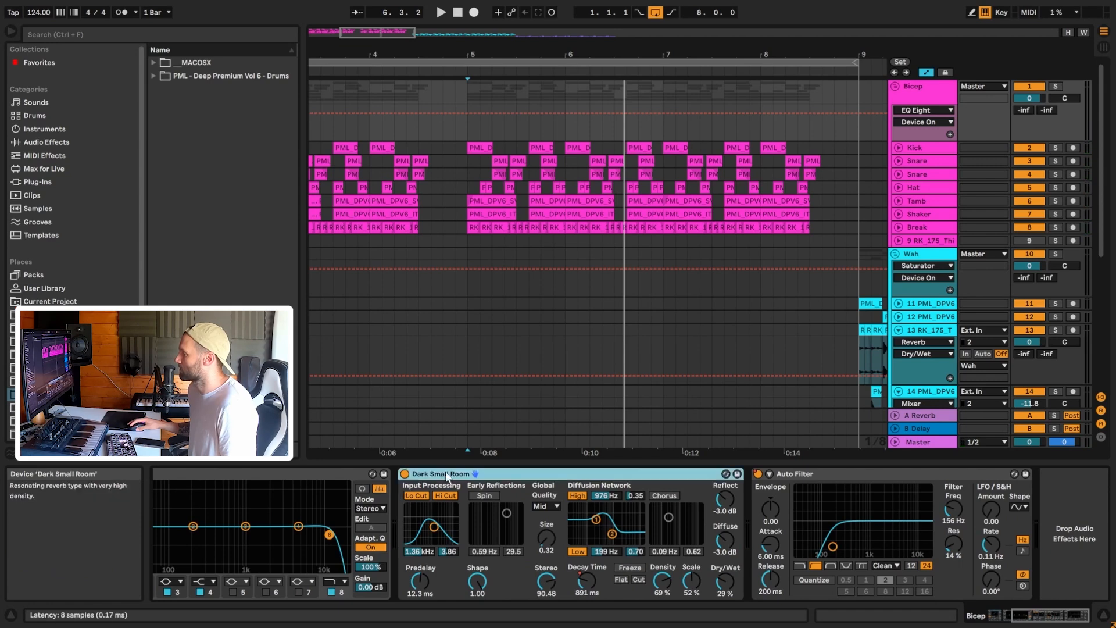
{"action": "left_click", "coordinate": [589, 580]}
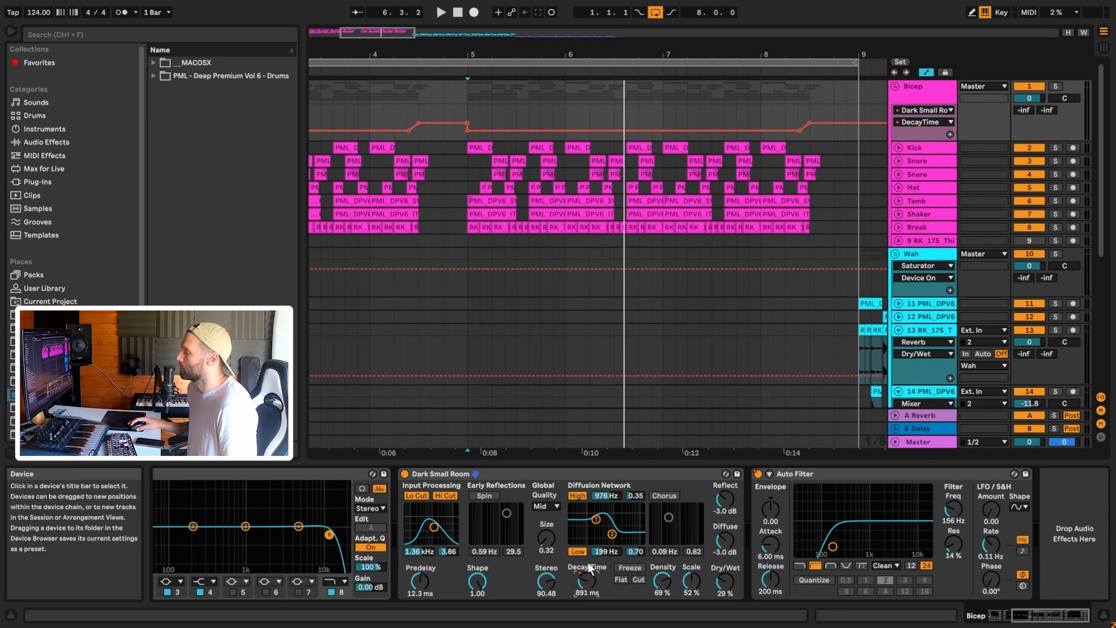
{"action": "left_click", "coordinate": [371, 110]}
{"action": "left_click_drag", "start_coordinate": [456, 110], "coordinate": [465, 111]}
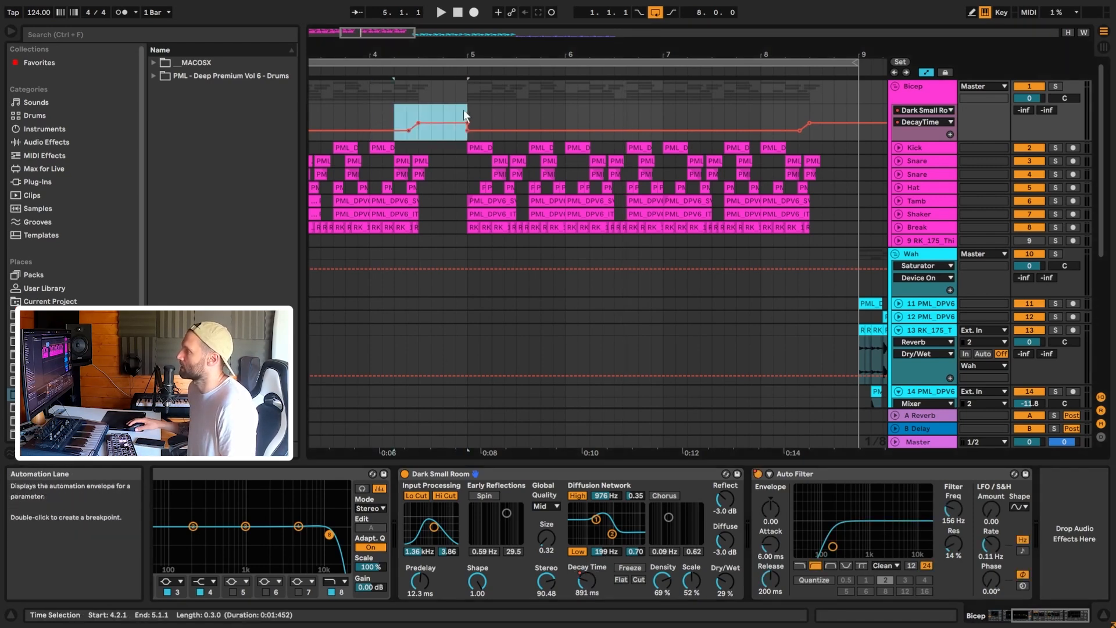
Step: Play the Bicep group from 4.1.1 through the reverb's Decay Time rise before bar 5
{"action": "left_click", "coordinate": [396, 112]}
{"action": "key", "text": "space"}
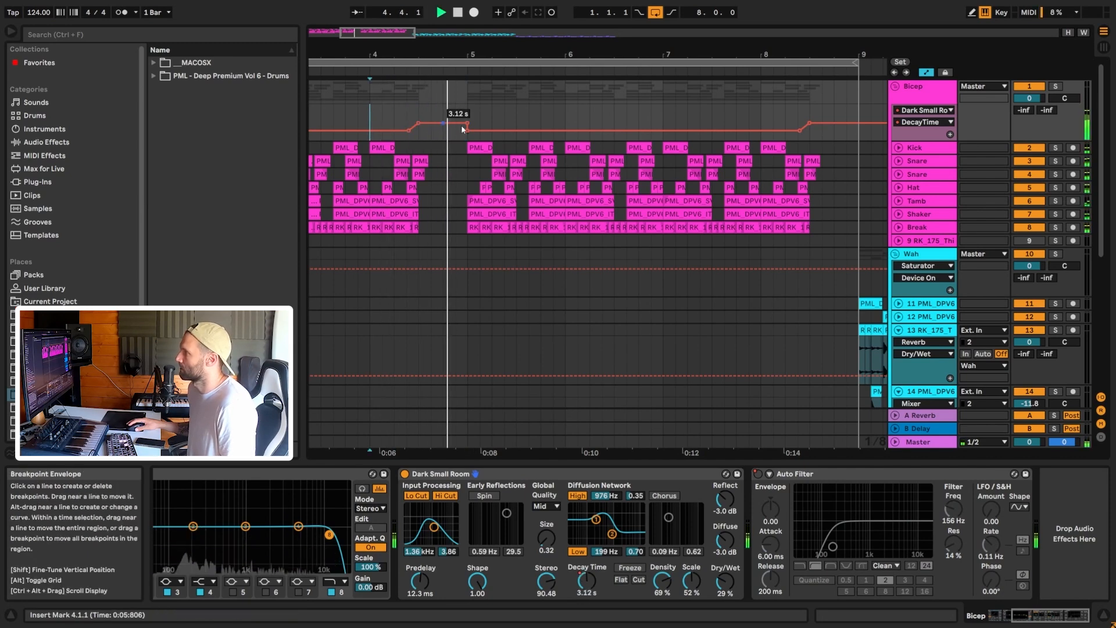
{"action": "key", "text": "space"}
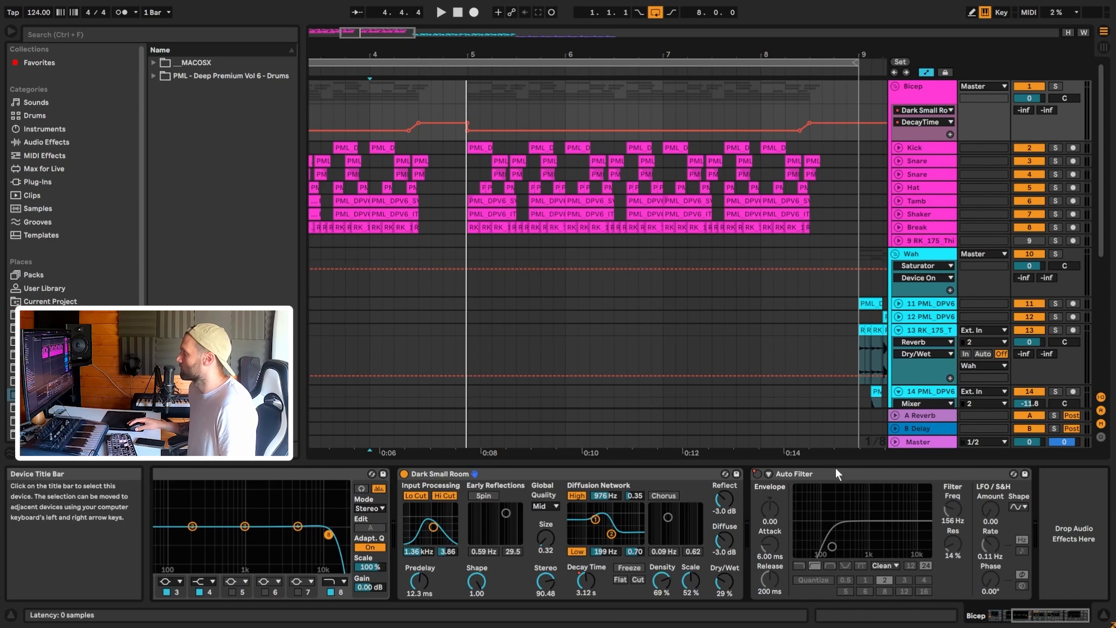
Step: Move the eight-bar loop over the Wah section so that it starts at 9.1.1
{"action": "left_click_drag", "start_coordinate": [382, 32], "coordinate": [456, 8]}
{"action": "left_click_drag", "start_coordinate": [452, 63], "coordinate": [462, 65]}
{"action": "key", "text": "Up"}
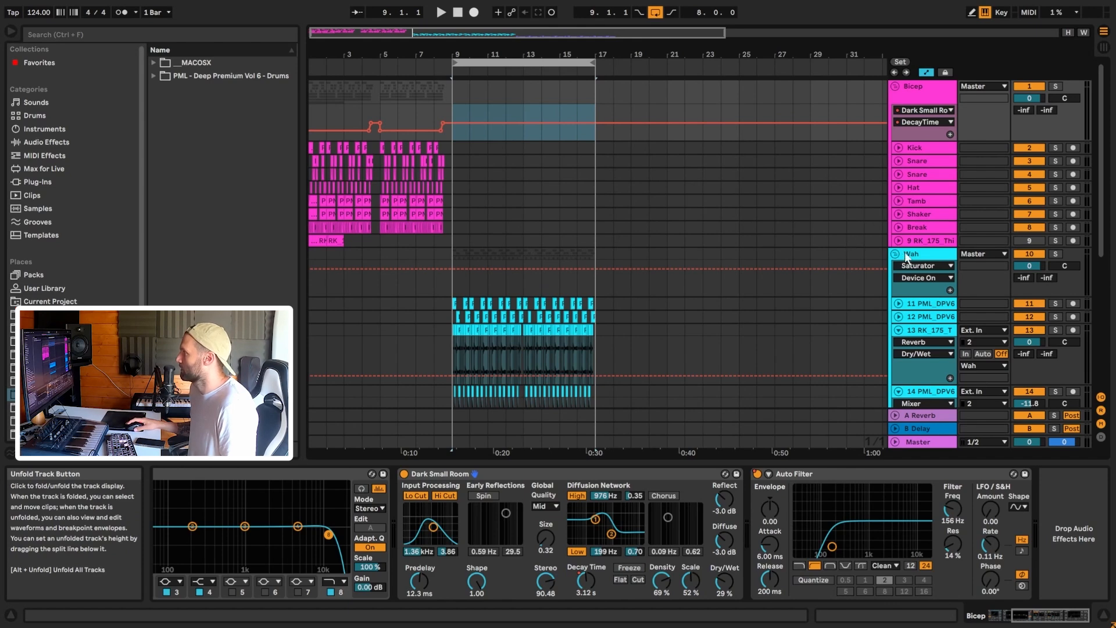
Step: Select the Wah group and toggle folding of all tracks, ending with its lanes expanded
{"action": "left_click", "coordinate": [904, 255]}
{"action": "key", "text": "alt+u"}
{"action": "key", "text": "alt+u"}
{"action": "key", "text": "alt+u"}
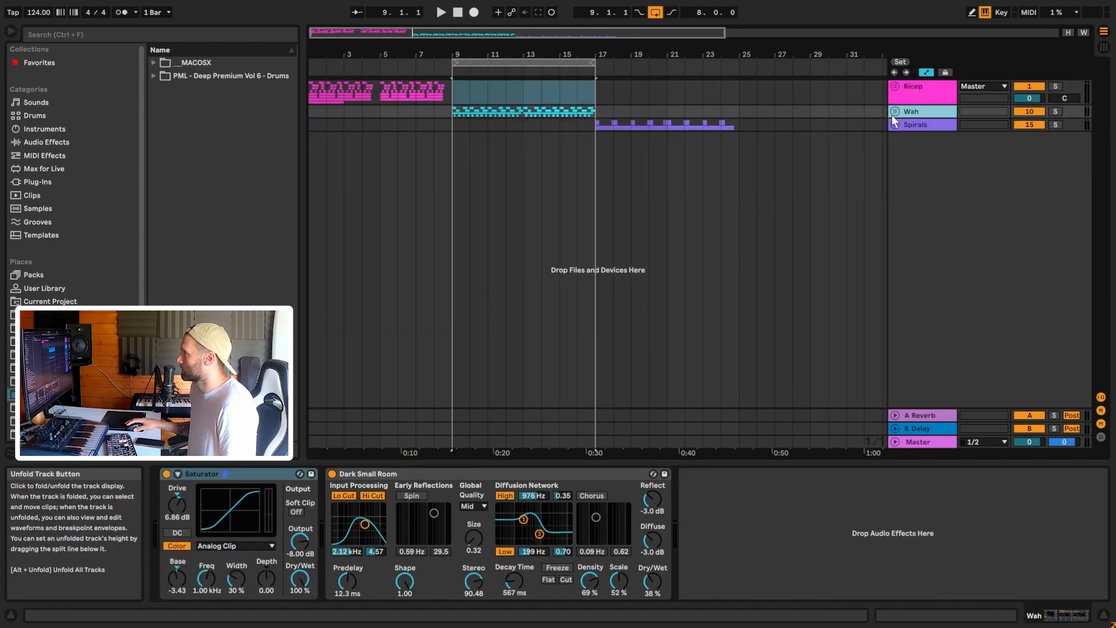
{"action": "key", "text": "alt+u"}
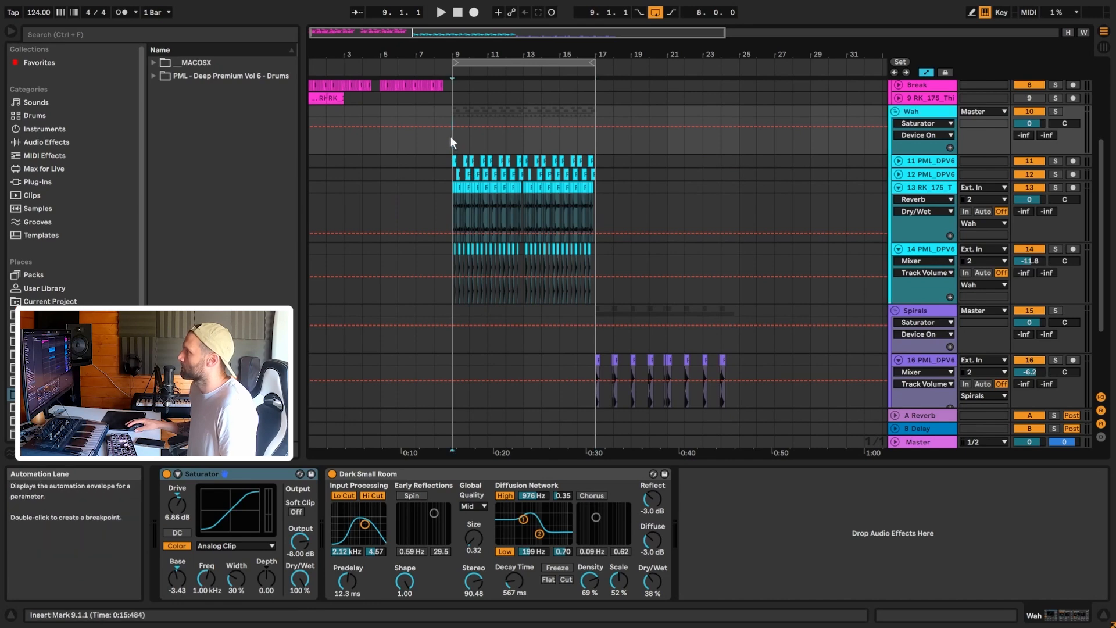
Step: Solo the Wah group's layered kick track and expand its lane to show the waveforms from bar 9
{"action": "left_click_drag", "start_coordinate": [440, 32], "coordinate": [442, 132]}
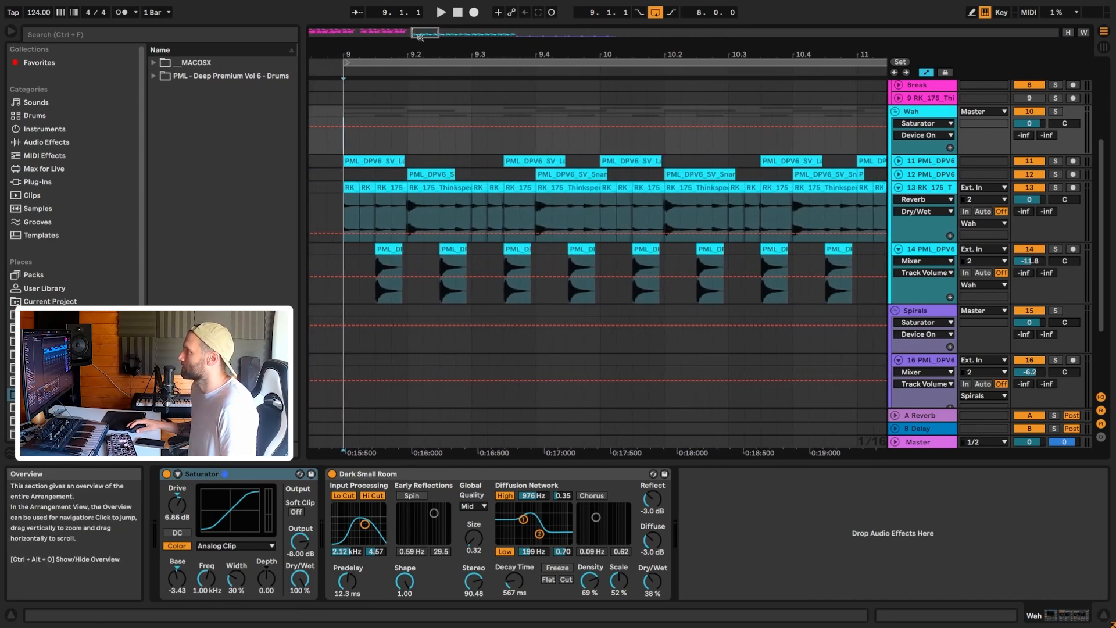
{"action": "left_click", "coordinate": [930, 175]}
{"action": "left_click", "coordinate": [1055, 161]}
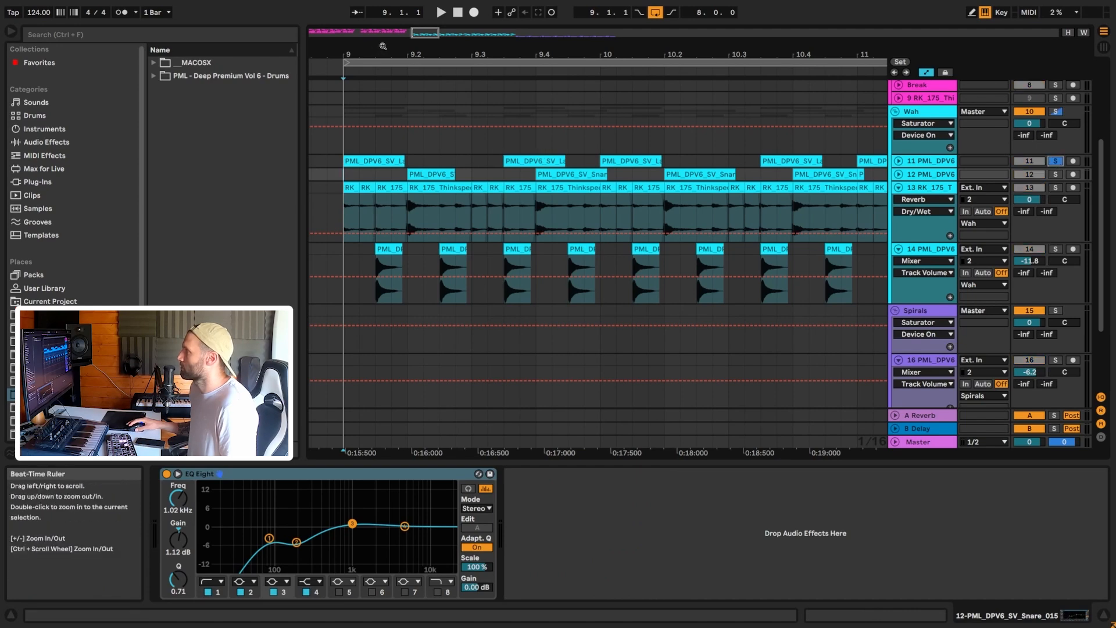
{"action": "left_click_drag", "start_coordinate": [427, 33], "coordinate": [428, 25]}
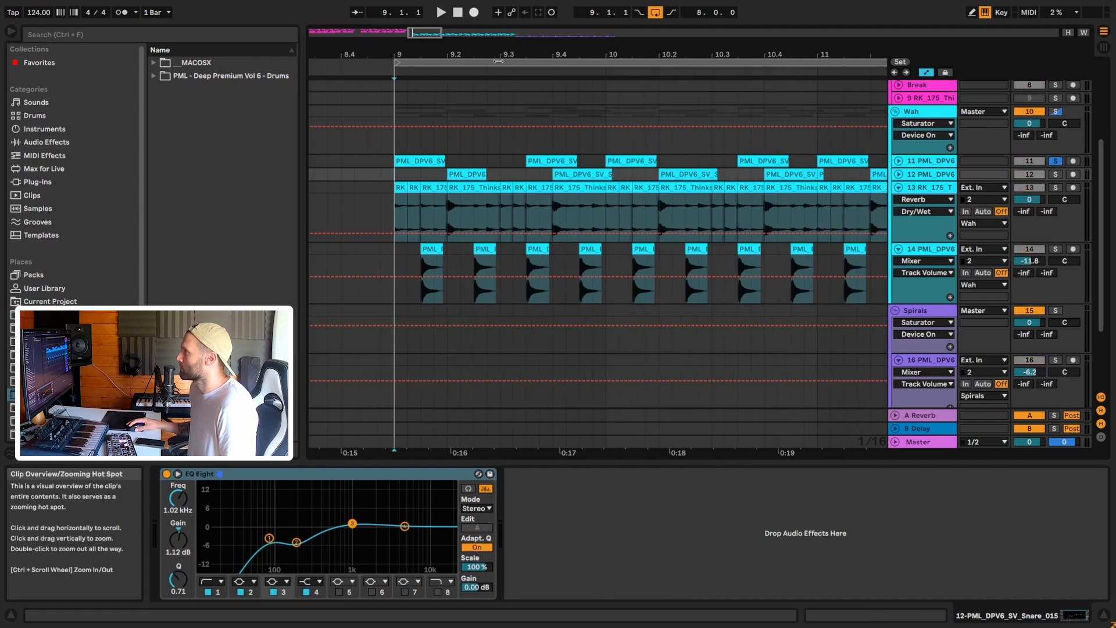
{"action": "left_click", "coordinate": [898, 162]}
{"action": "left_click_drag", "start_coordinate": [397, 58], "coordinate": [337, 93]}
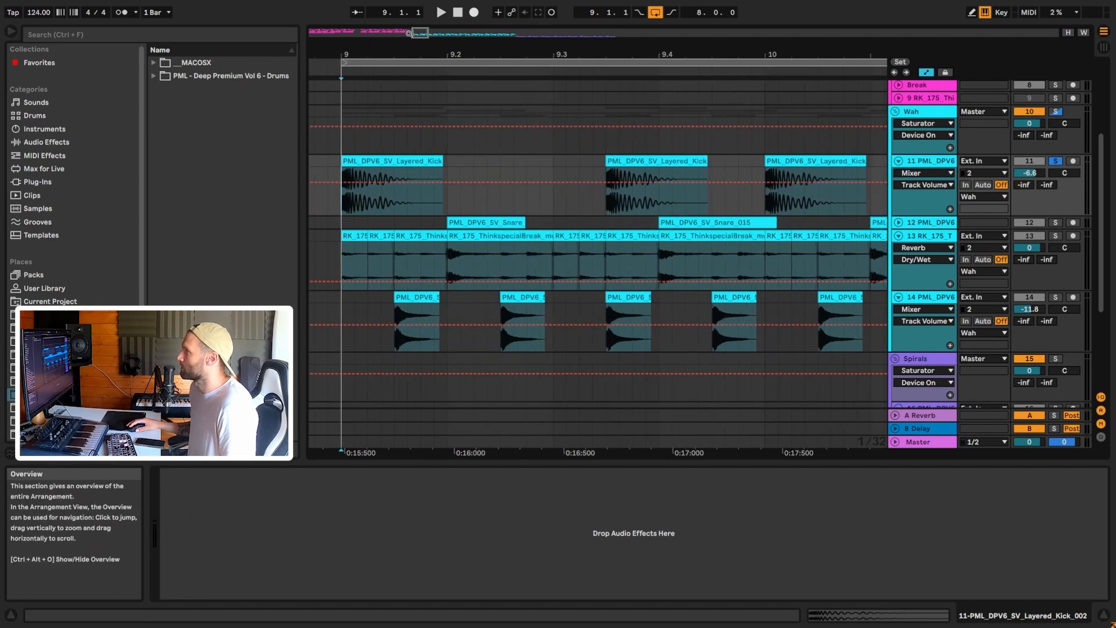
{"action": "left_click_drag", "start_coordinate": [503, 53], "coordinate": [645, 120]}
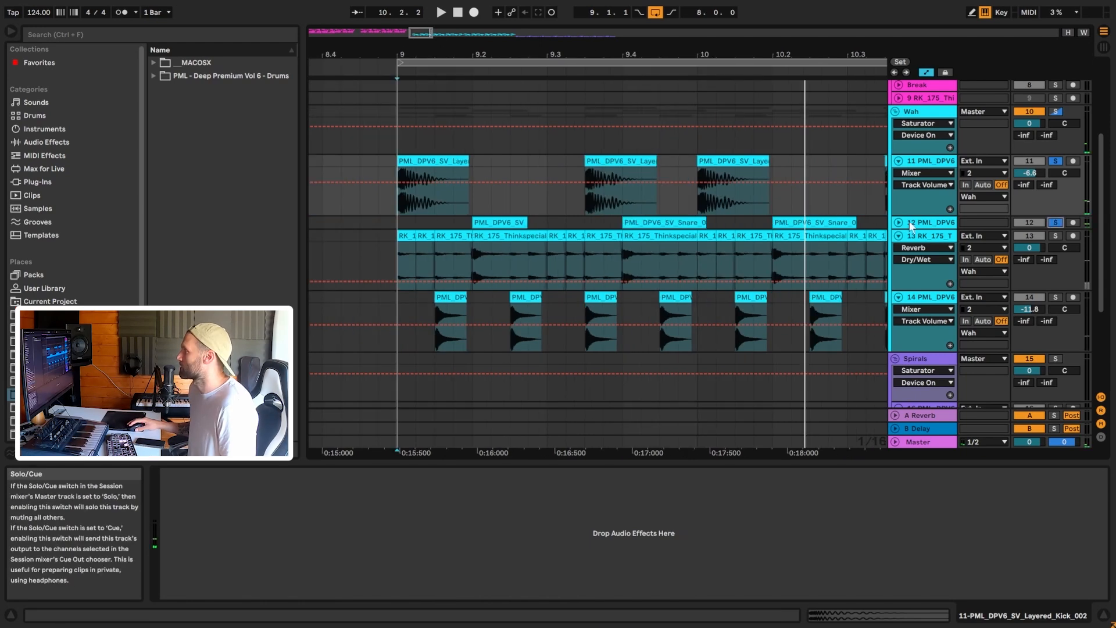
Step: Expand the Wah group's snare track and play the soloed kick and snare together from 9.1.1
{"action": "left_click", "coordinate": [898, 223]}
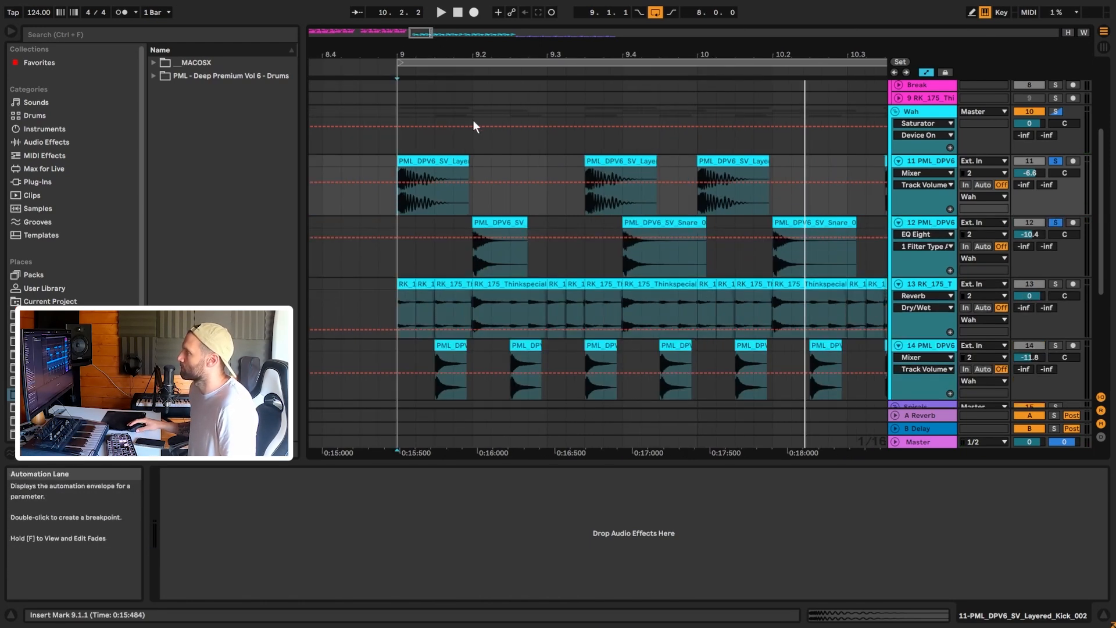
{"action": "key", "text": "space"}
{"action": "left_click_drag", "start_coordinate": [638, 54], "coordinate": [478, 35]}
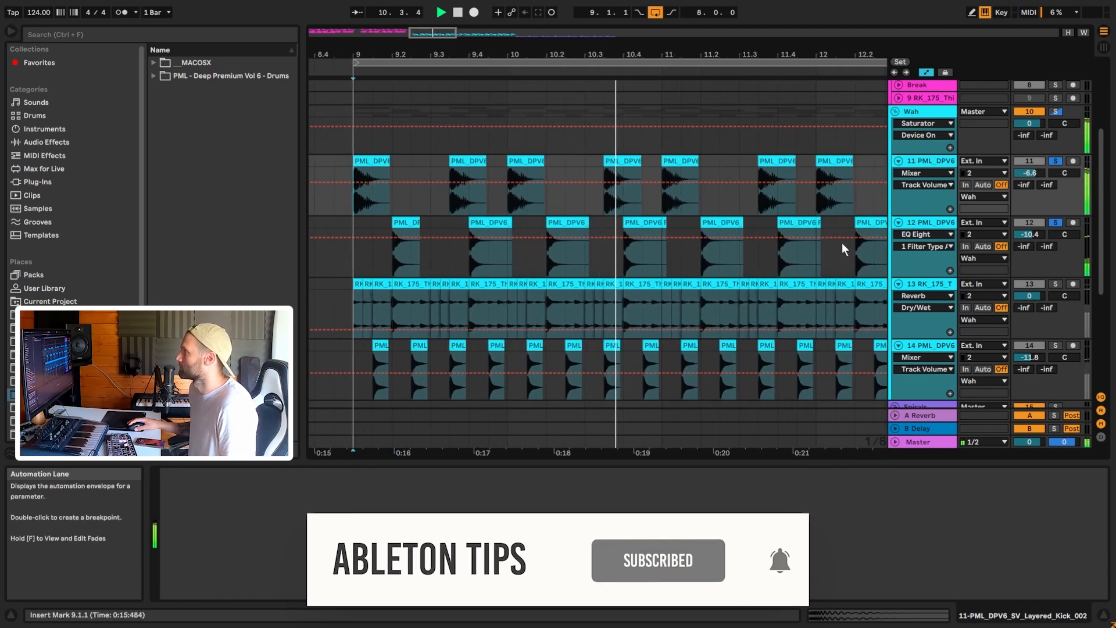
{"action": "left_click", "coordinate": [922, 224]}
{"action": "key", "text": "space"}
{"action": "left_click_drag", "start_coordinate": [366, 54], "coordinate": [482, 111]}
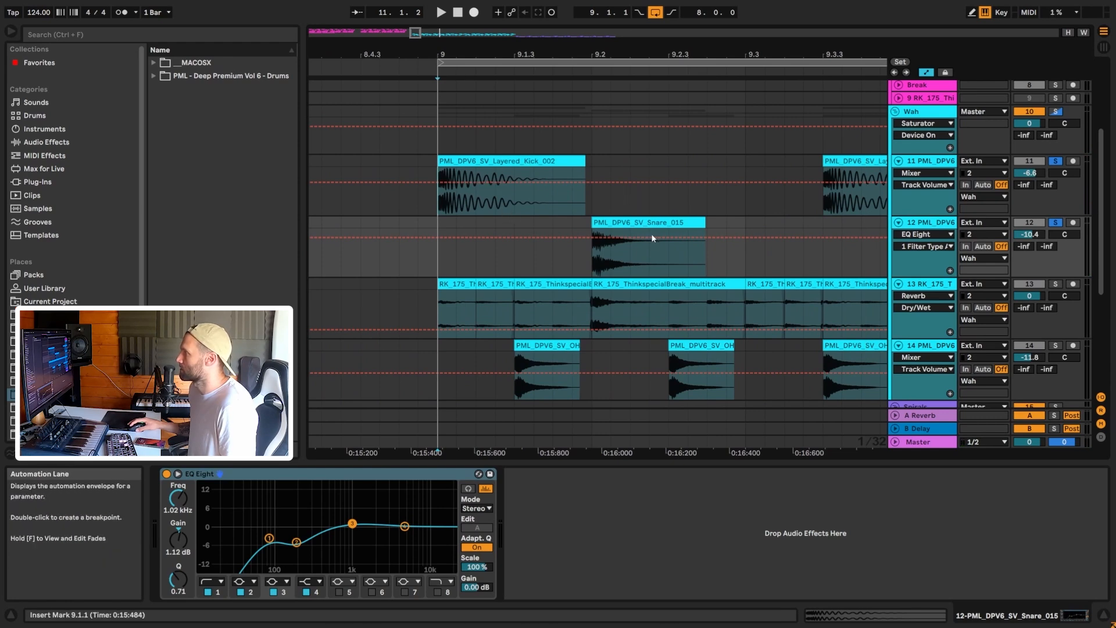
{"action": "key", "text": "space"}
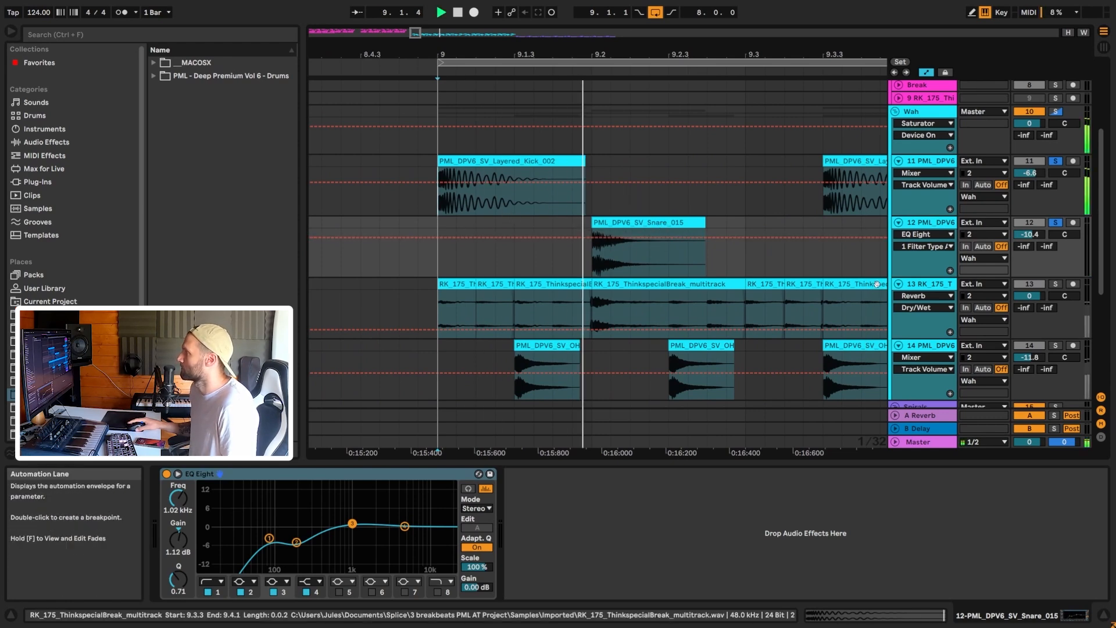
{"action": "key", "text": "space"}
Step: Select the snare clip at 9.2.1 and play it to examine the snare track's EQ Eight curve
{"action": "left_click", "coordinate": [919, 202]}
{"action": "left_click", "coordinate": [921, 224]}
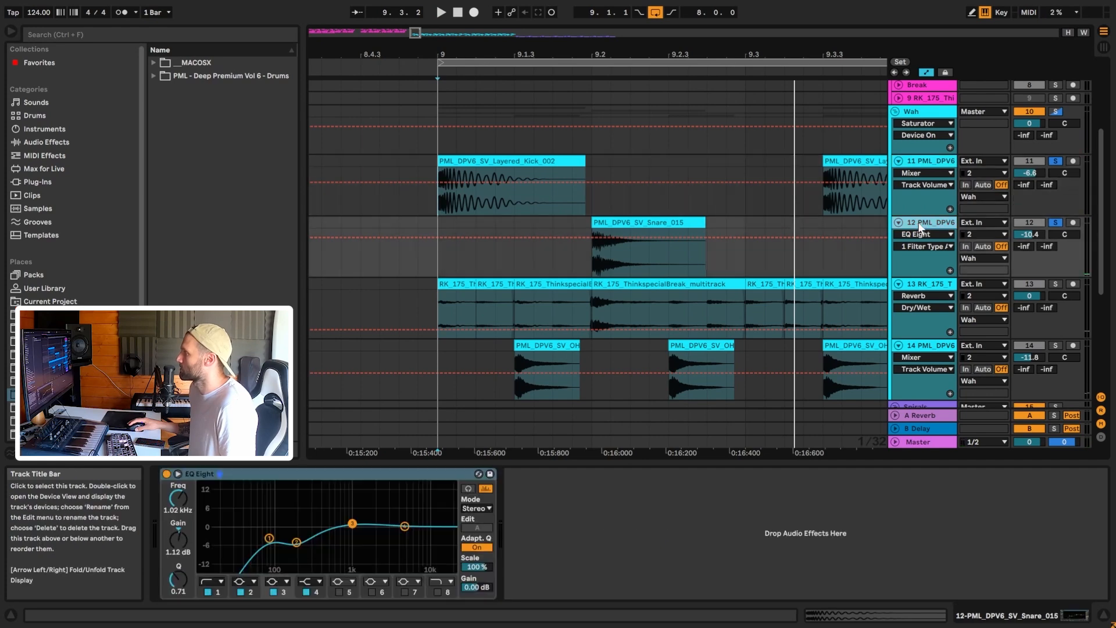
{"action": "left_click", "coordinate": [633, 227]}
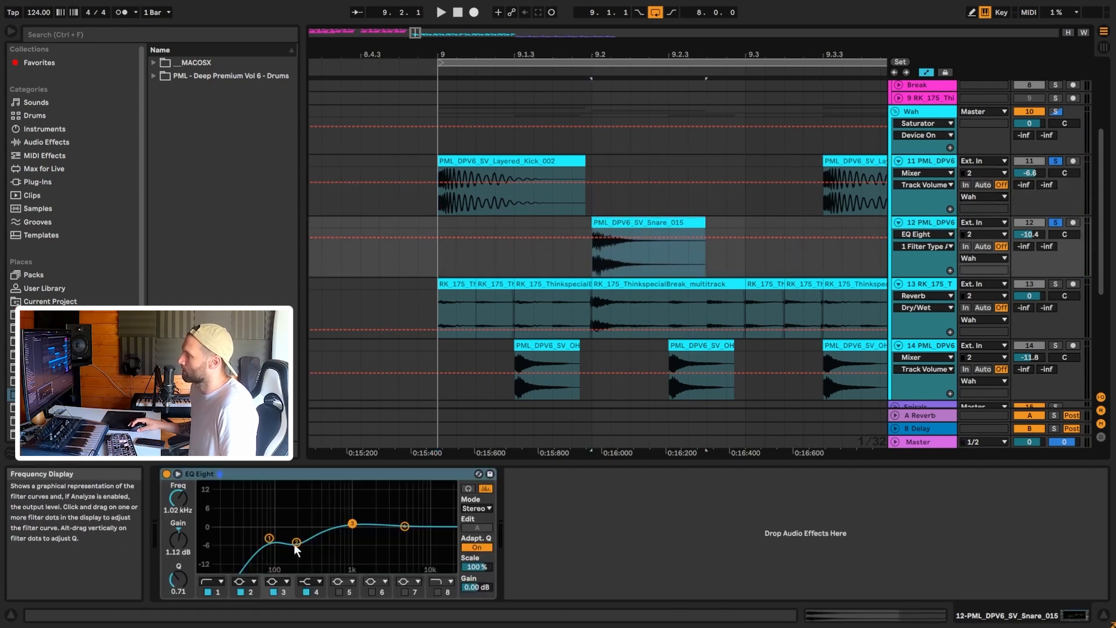
{"action": "key", "text": "space"}
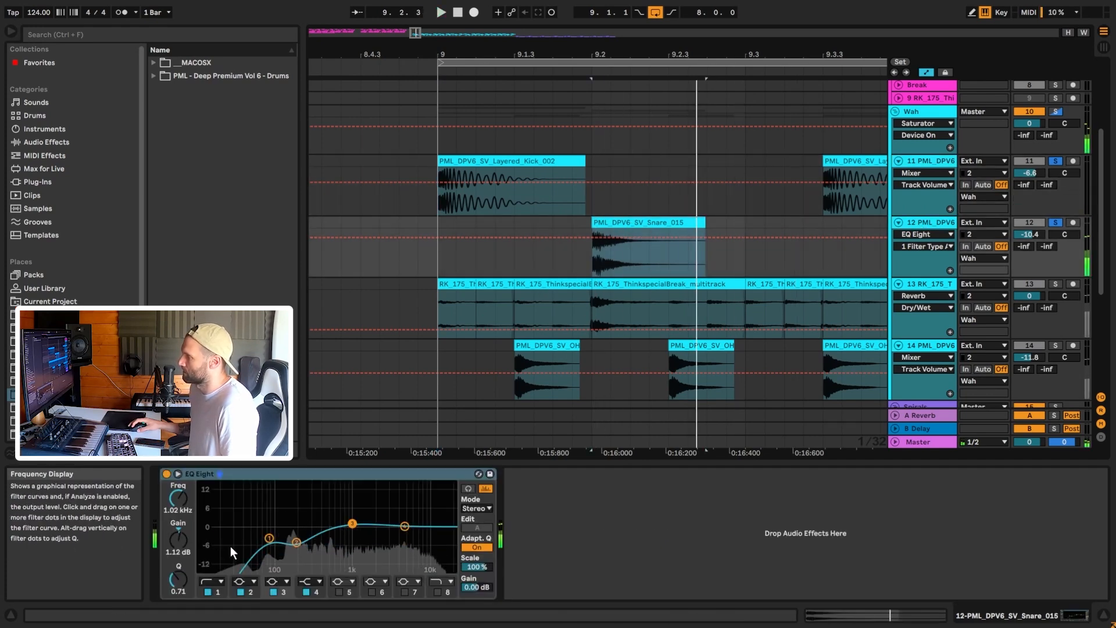
Step: Solo the Wah group's ThinkspecialBreak track in place of the kick and snare, and play it from 9.1.1
{"action": "left_click", "coordinate": [1056, 283]}
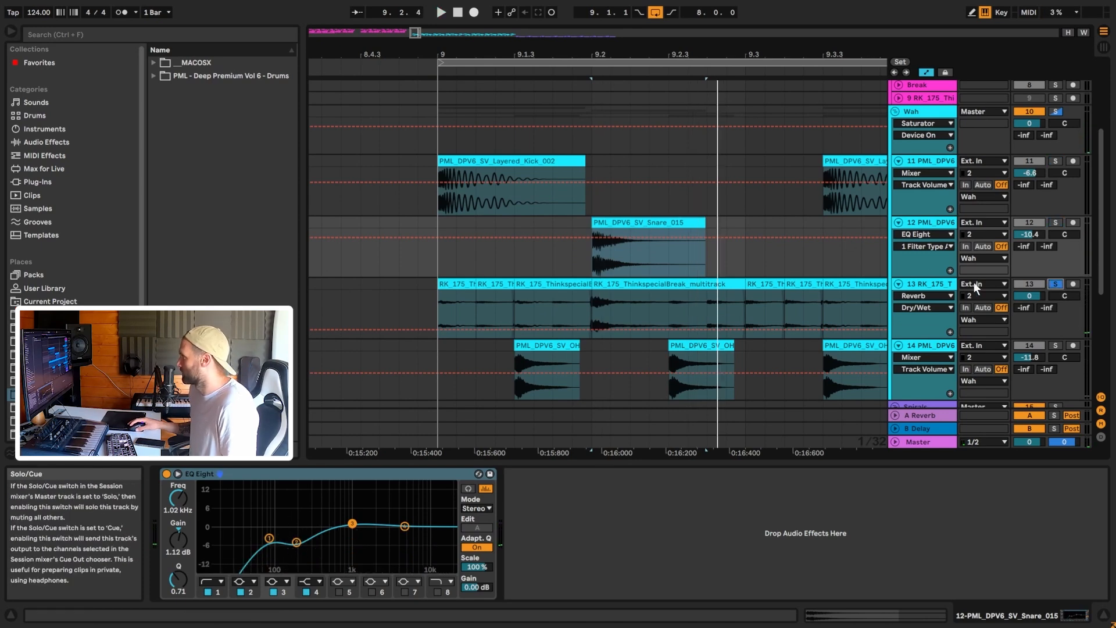
{"action": "left_click", "coordinate": [926, 290]}
{"action": "key", "text": "space"}
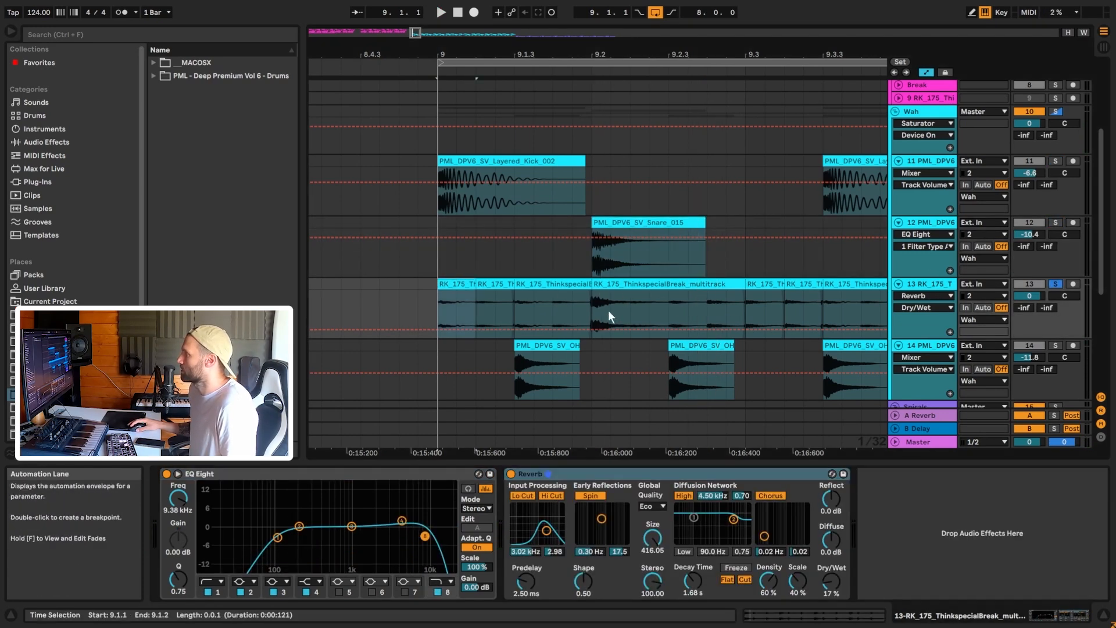
{"action": "key", "text": "space"}
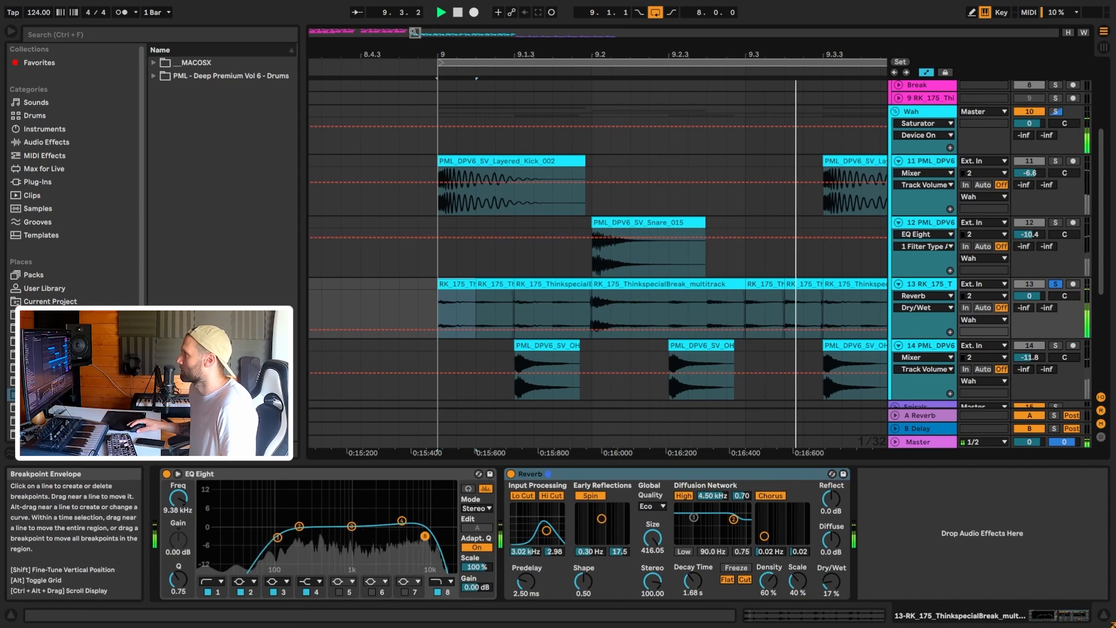
Step: Stop playback and copy the snare clip at 9.2.1 to 9.2.4 on the Wah group's snare track
{"action": "left_click_drag", "start_coordinate": [413, 33], "coordinate": [416, 9]}
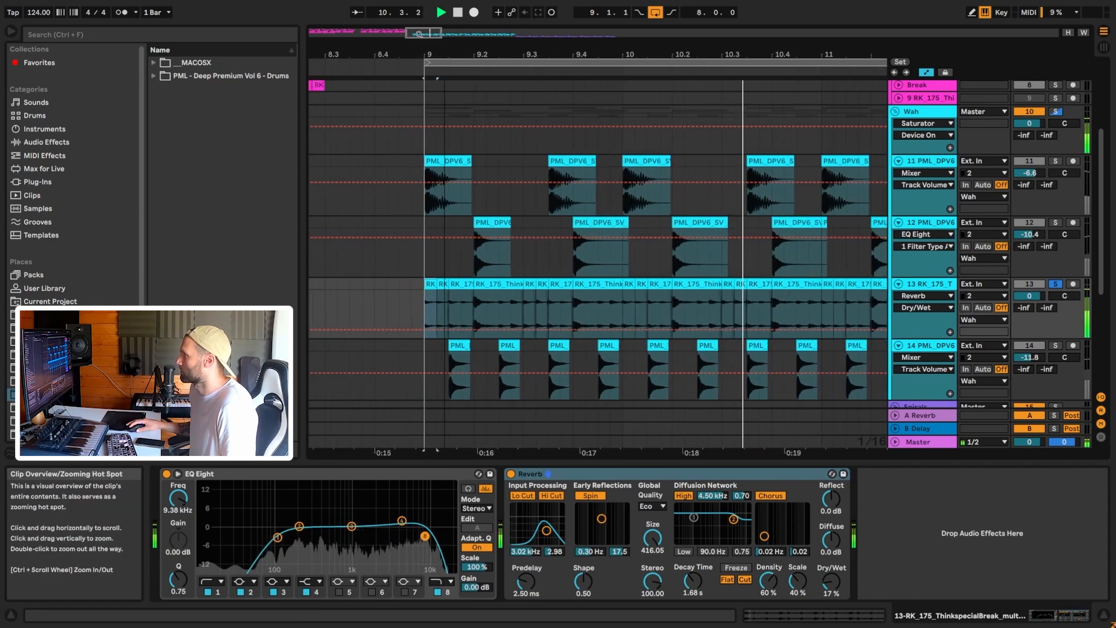
{"action": "key", "text": "space"}
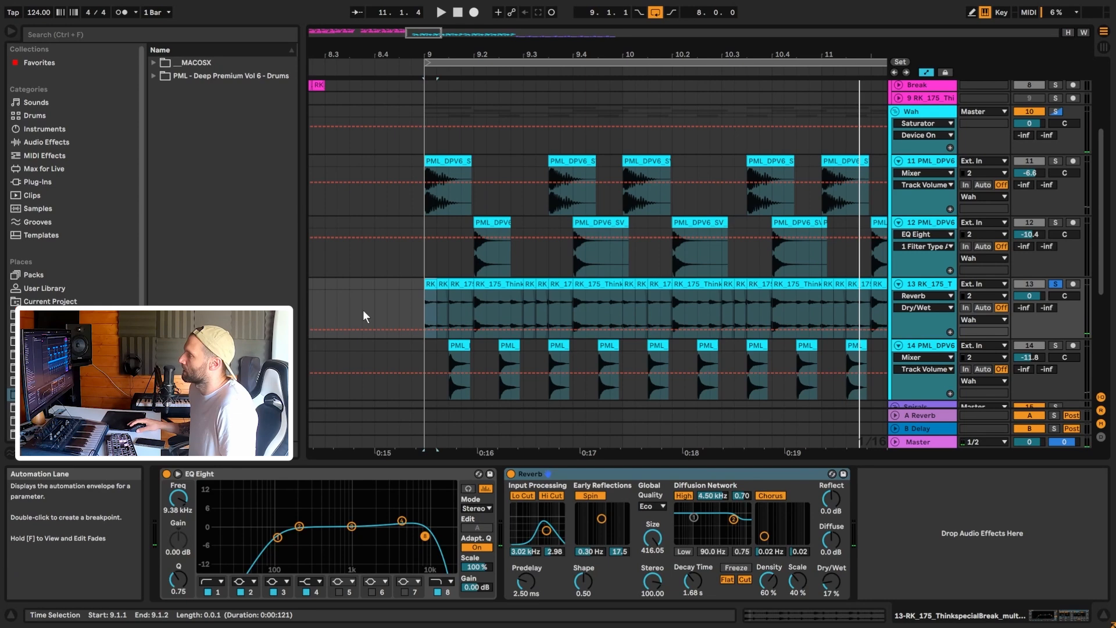
{"action": "left_click", "coordinate": [492, 221]}
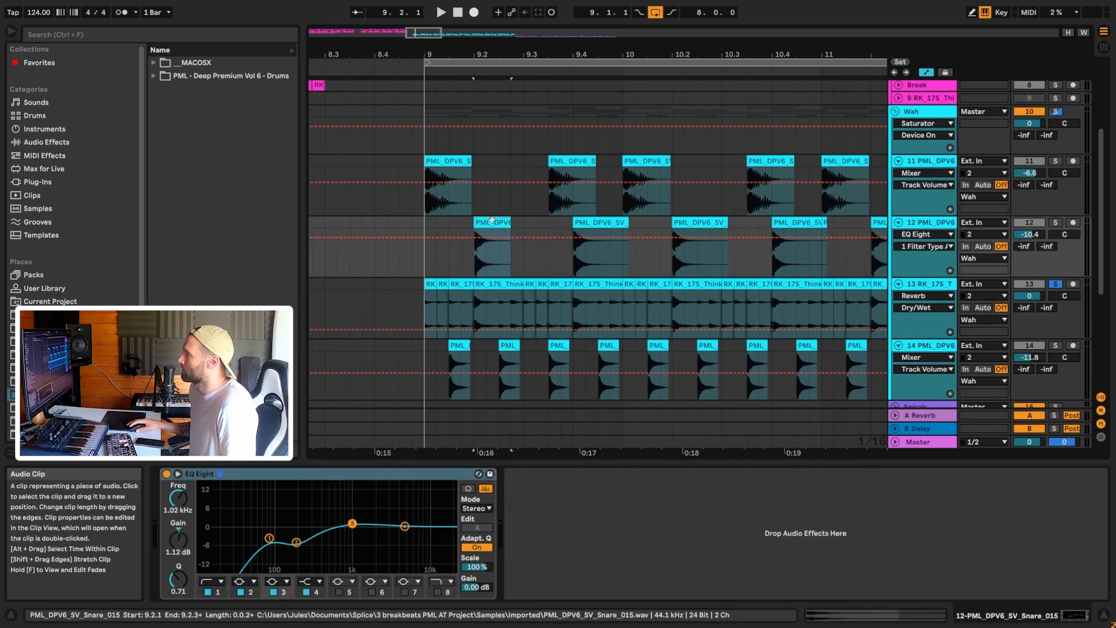
{"action": "left_click_drag", "start_coordinate": [492, 220], "coordinate": [530, 222]}
{"action": "mouse_move", "coordinate": [426, 34]}
{"action": "left_mouse_down"}
{"action": "mouse_move", "coordinate": [426, 4]}
{"action": "mouse_move", "coordinate": [425, 43]}
{"action": "left_mouse_up"}
Step: Solo the Wah group's kick and snare tracks and play them from 9.1.1 with the extra snare hit
{"action": "left_click", "coordinate": [1056, 161]}
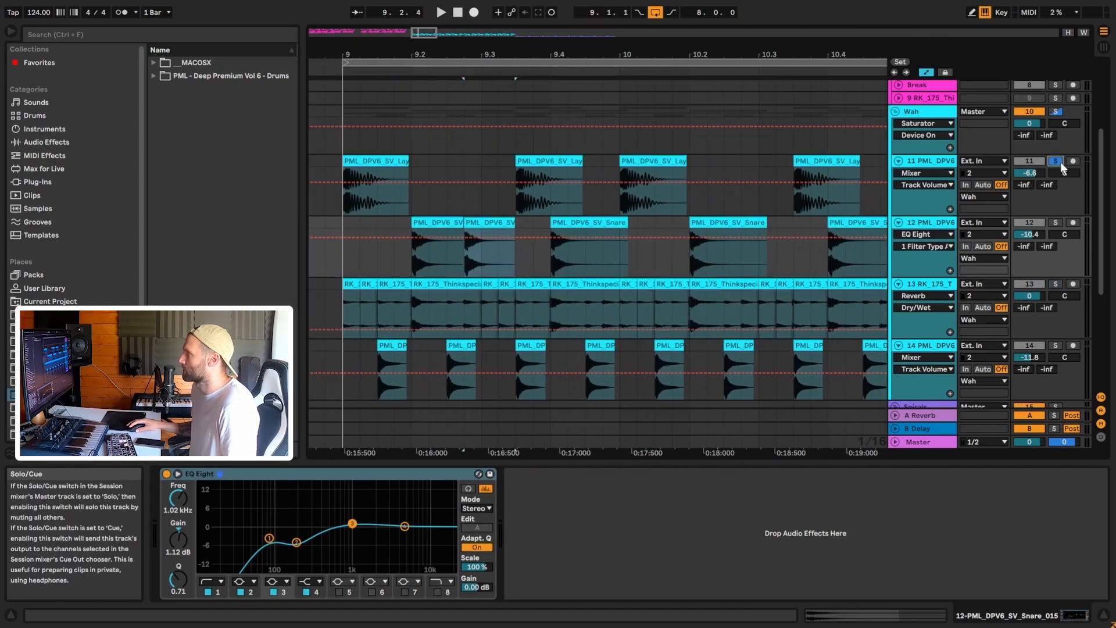
{"action": "left_click", "coordinate": [1055, 222]}
{"action": "key", "text": "space"}
{"action": "left_click", "coordinate": [362, 190]}
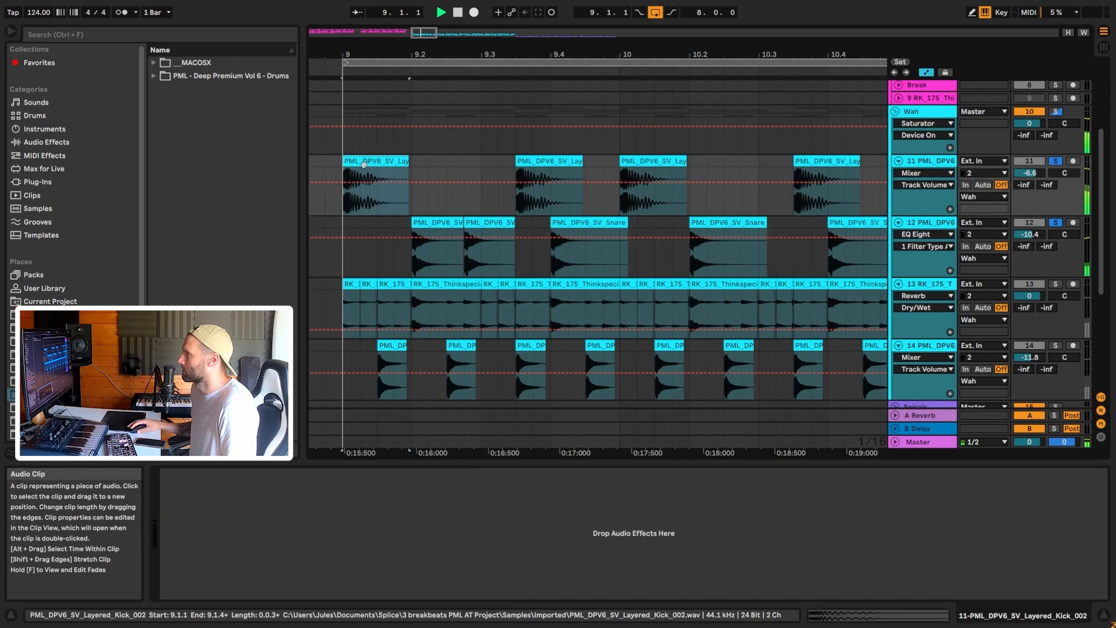
{"action": "key", "text": "space"}
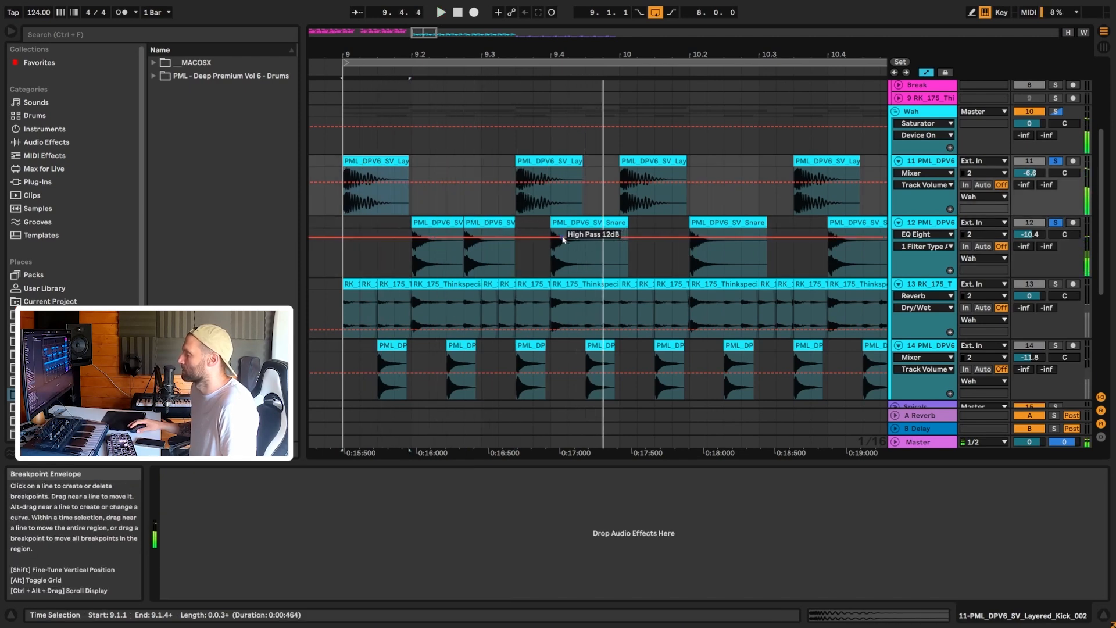
Step: Delete the copied snare clip at 9.2.4
{"action": "left_click", "coordinate": [510, 251]}
{"action": "key", "text": "space"}
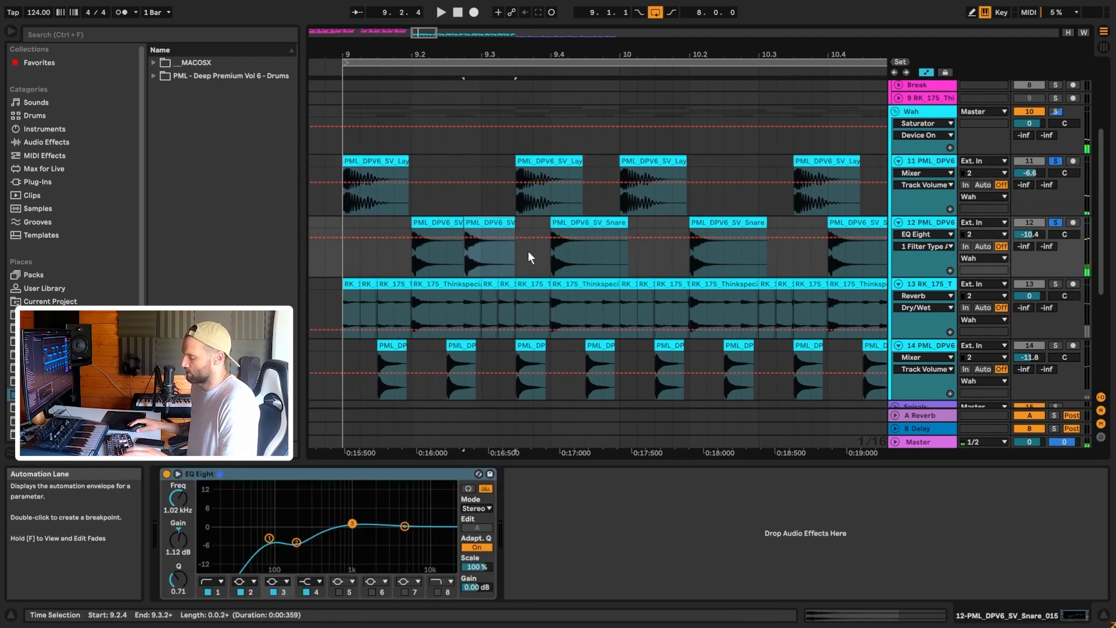
{"action": "key", "text": "Delete"}
Step: Play the soloed kick and snare from 9.1.1, first alone and again with the ThinkspecialBreak track added
{"action": "left_click", "coordinate": [353, 170]}
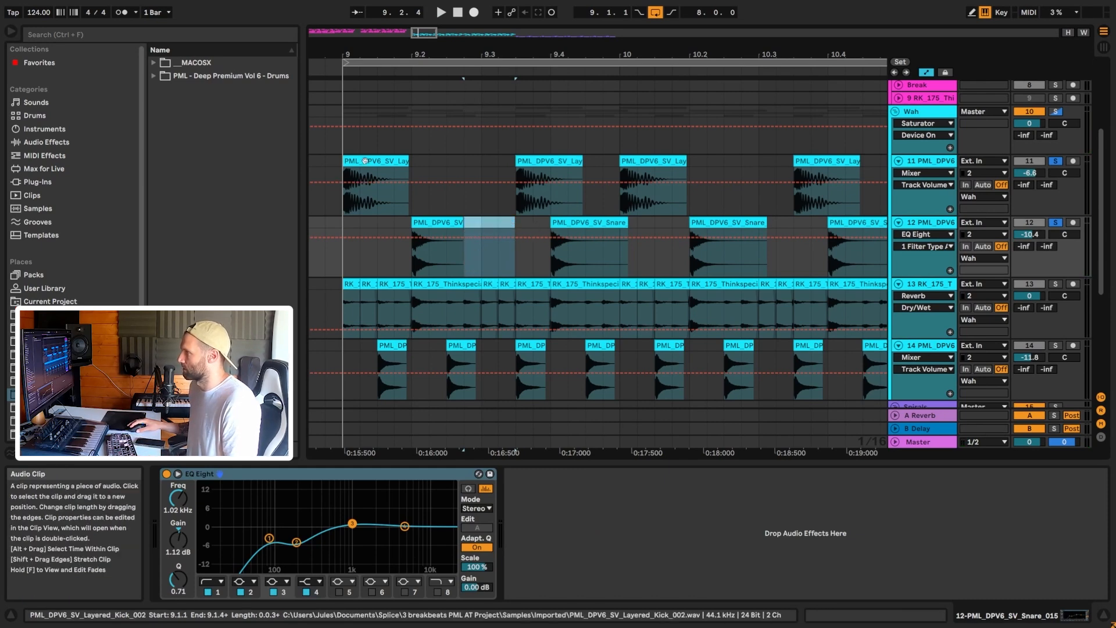
{"action": "key", "text": "space"}
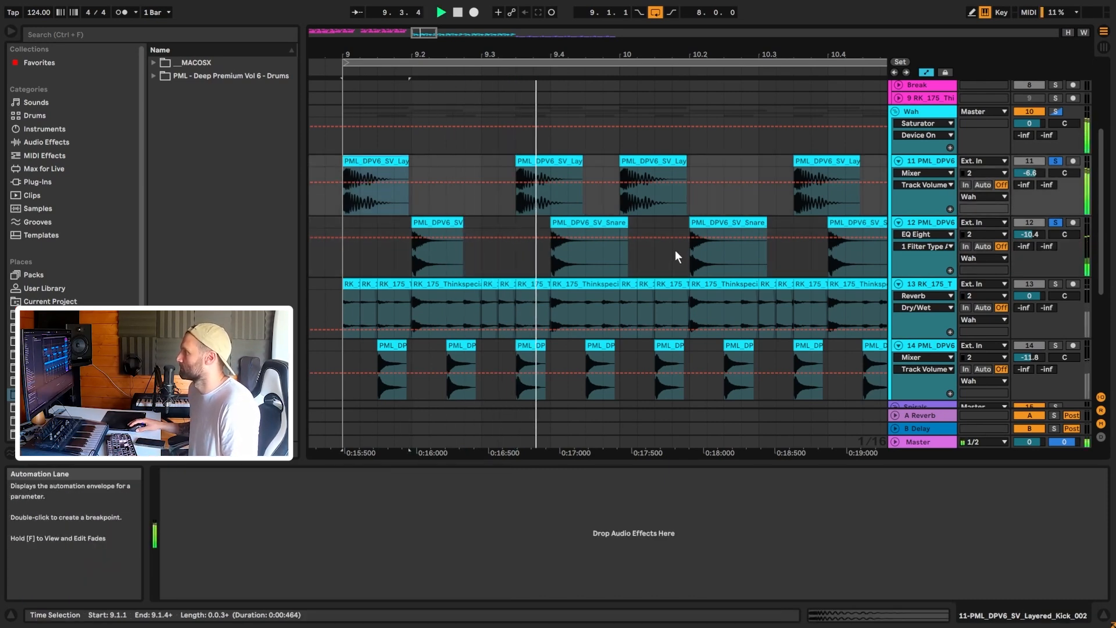
{"action": "key", "text": "space"}
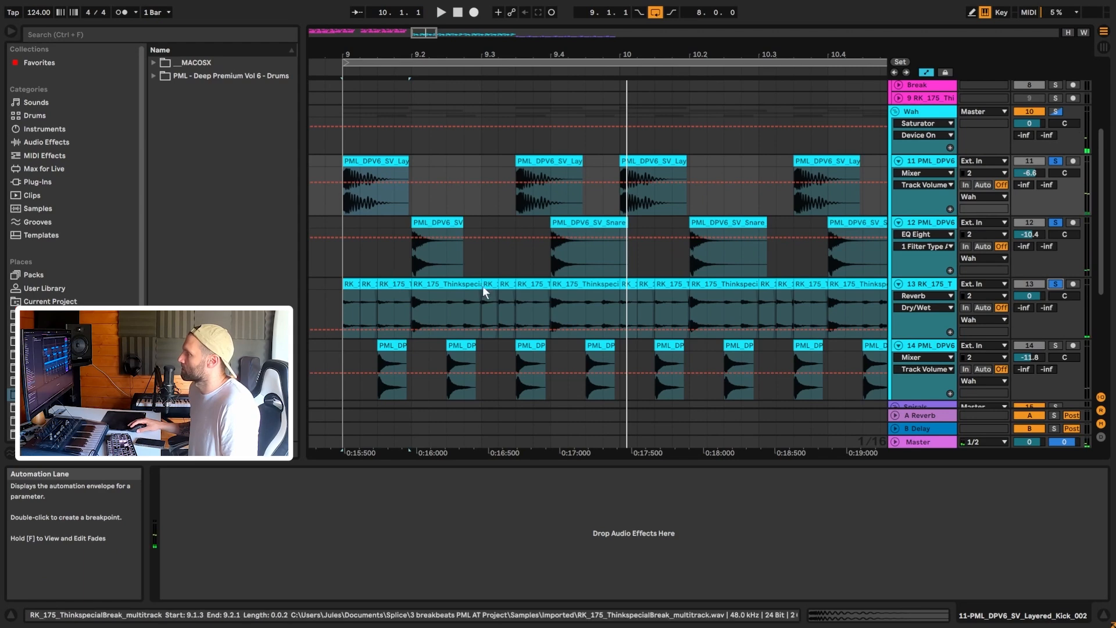
{"action": "key", "text": "space"}
Step: Solo the ThinkspecialBreak track and play it from 9.1.1 to examine its EQ Eight and Reverb
{"action": "left_click", "coordinate": [927, 291]}
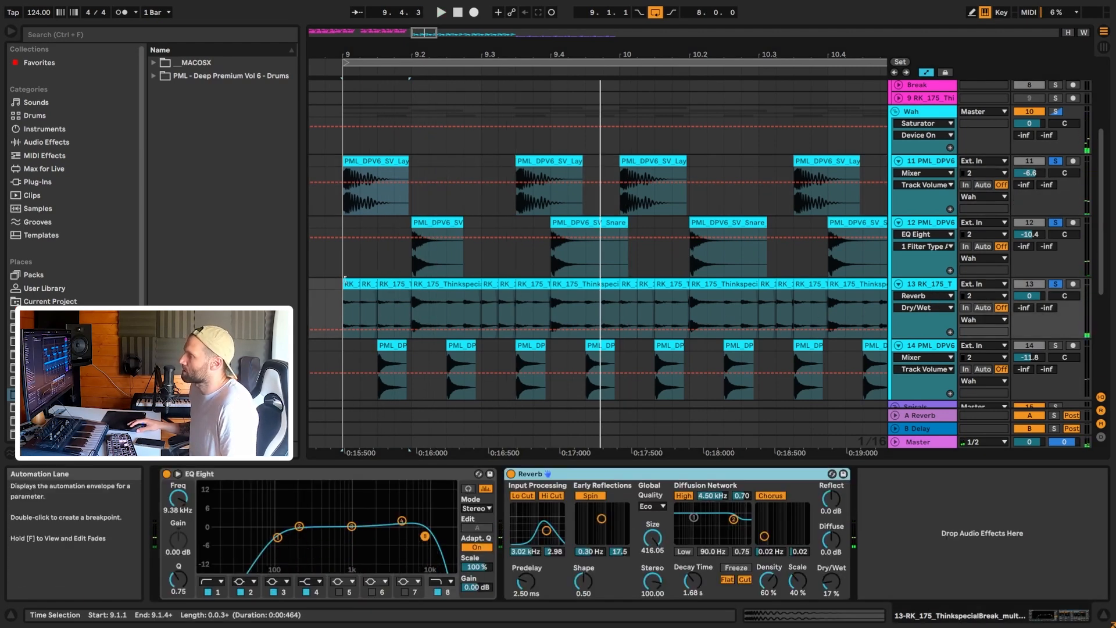
{"action": "left_click", "coordinate": [364, 301]}
{"action": "key", "text": "space"}
{"action": "left_click", "coordinate": [319, 507]}
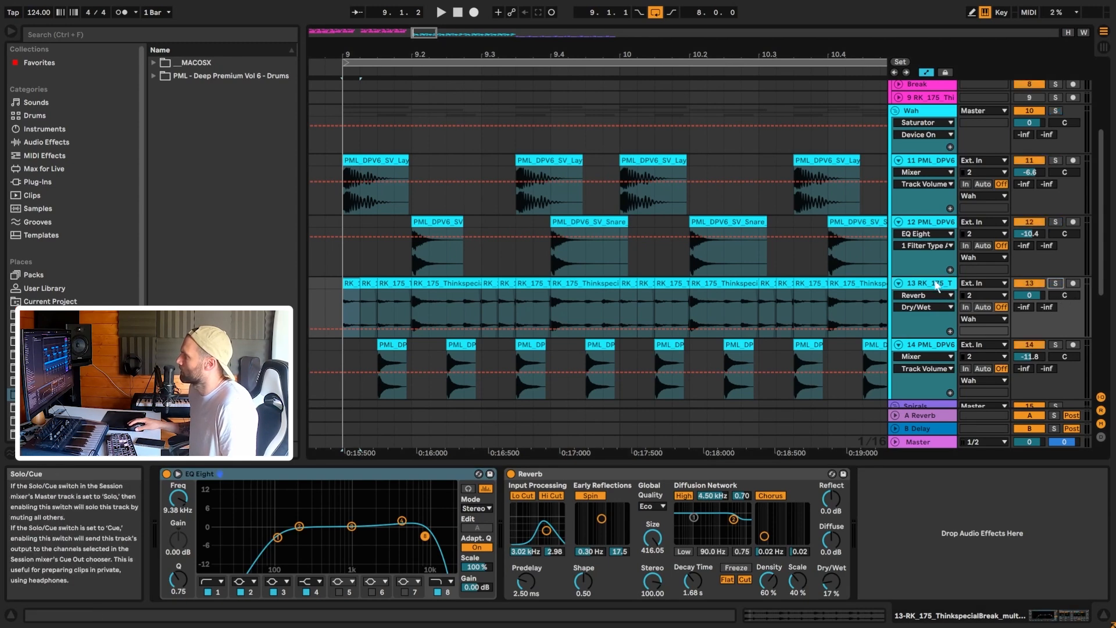
{"action": "left_click", "coordinate": [1055, 283]}
{"action": "key", "text": "space"}
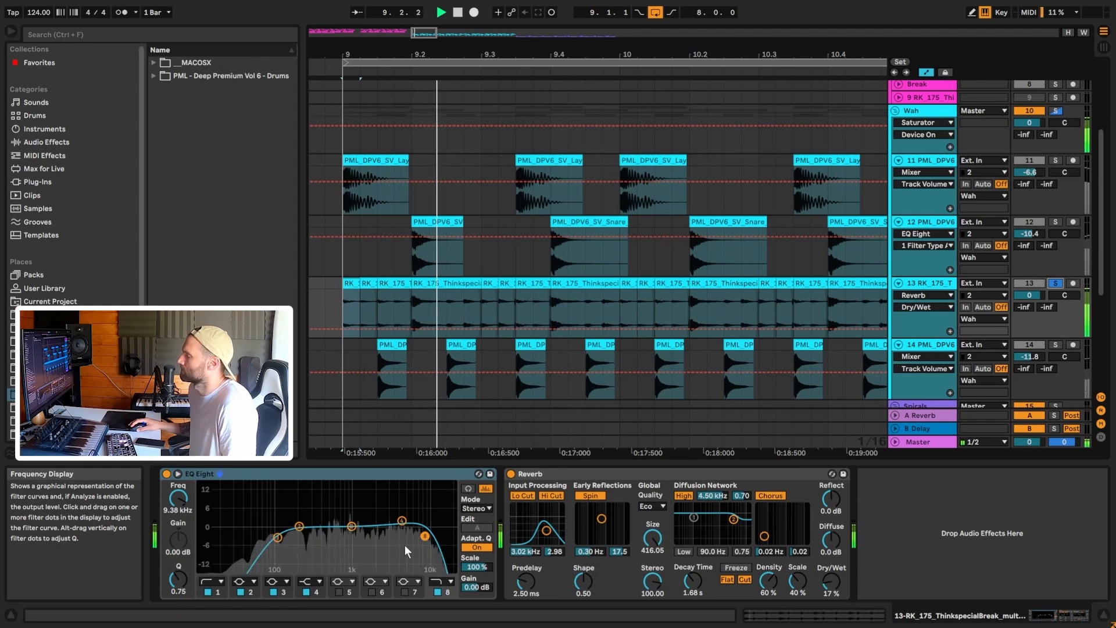
{"action": "key", "text": "space"}
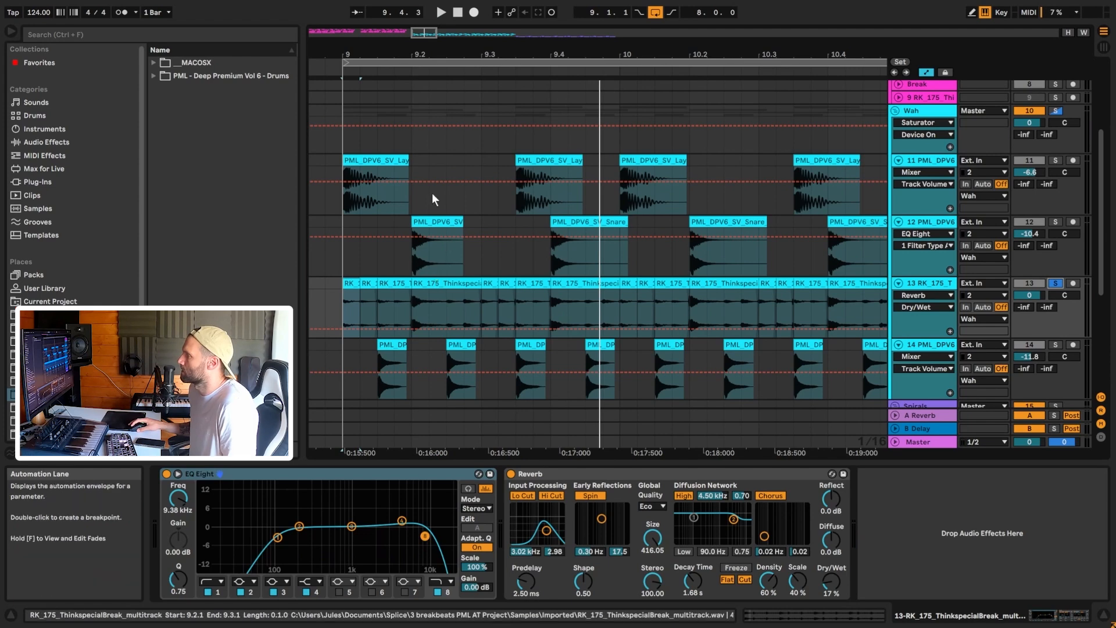
Step: Play the full Wah group from 12.1.1 through the gap in the break, and return to 9.1.1
{"action": "left_click_drag", "start_coordinate": [418, 33], "coordinate": [421, 4]}
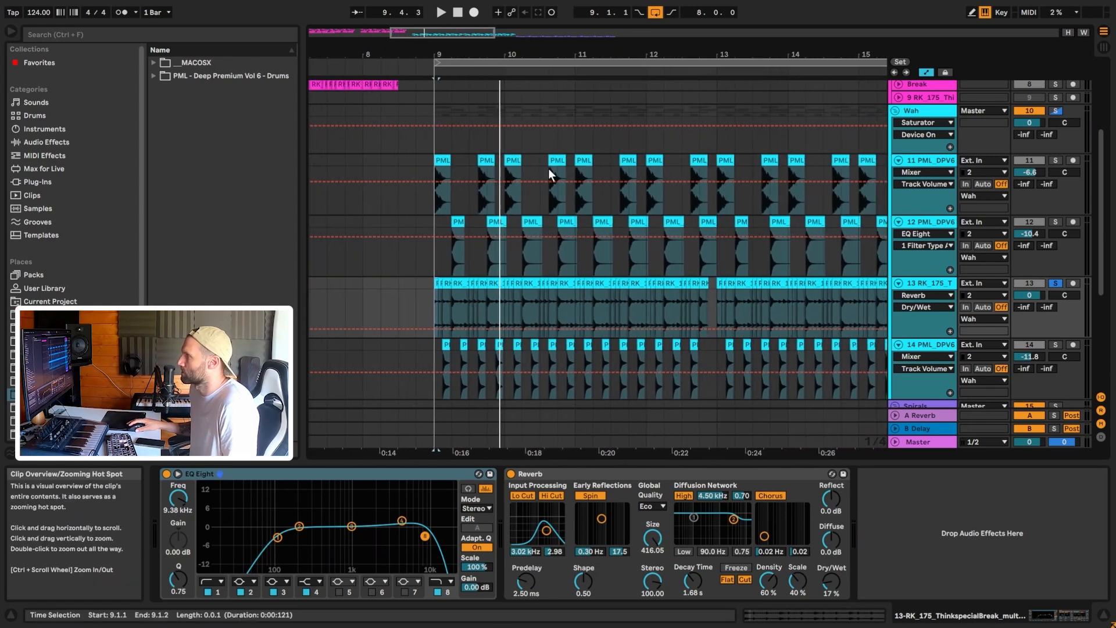
{"action": "left_click", "coordinate": [702, 306]}
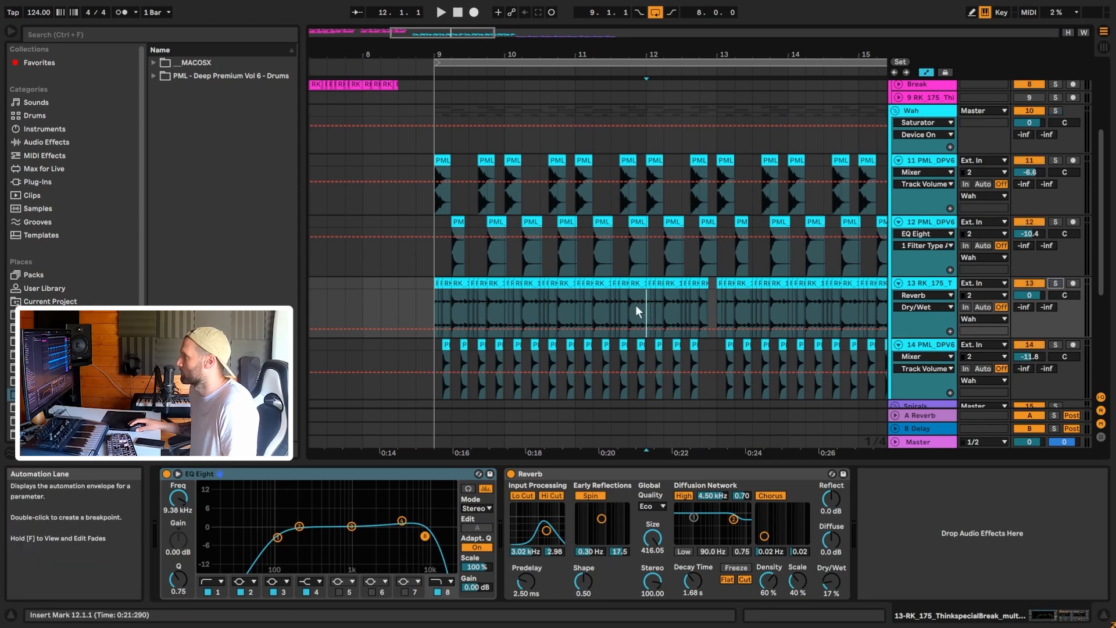
{"action": "key", "text": "space"}
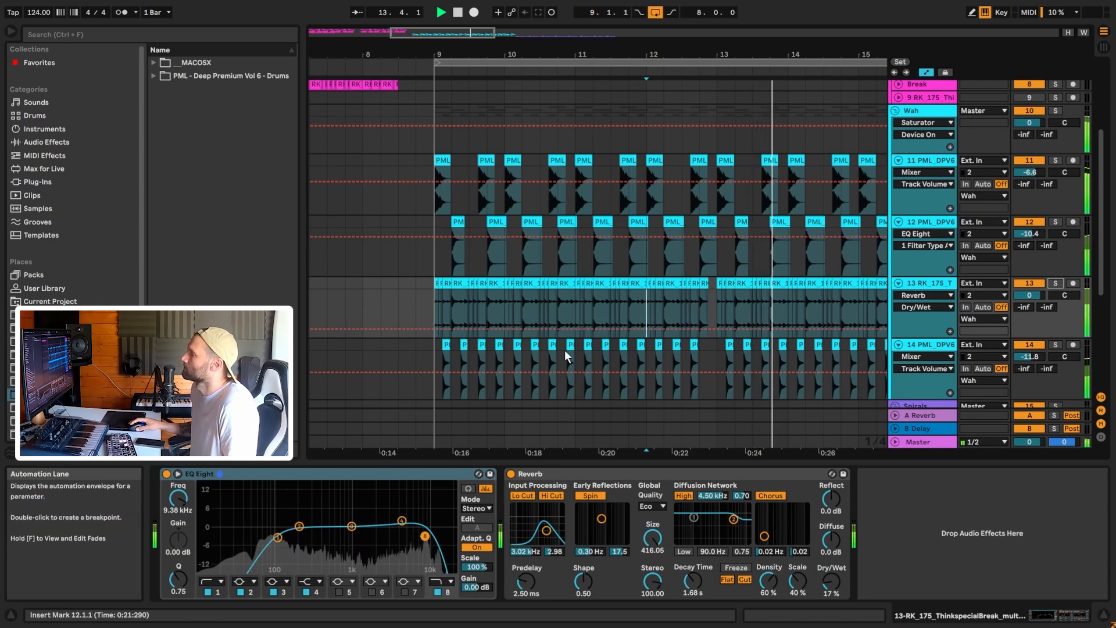
{"action": "left_click", "coordinate": [440, 301]}
{"action": "key", "text": "space"}
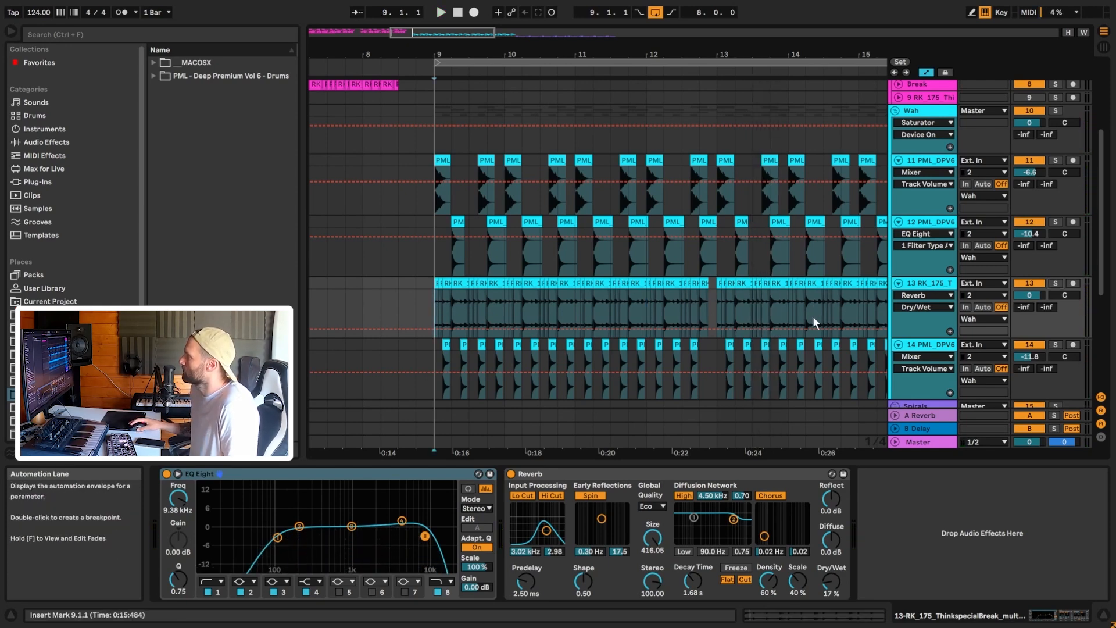
Step: Solo the Wah group's SV_OH_003 track and play it from 9.1.1 to examine its clip placement
{"action": "scroll", "coordinate": [769, 303], "scroll_direction": "down", "scroll_amount": 3}
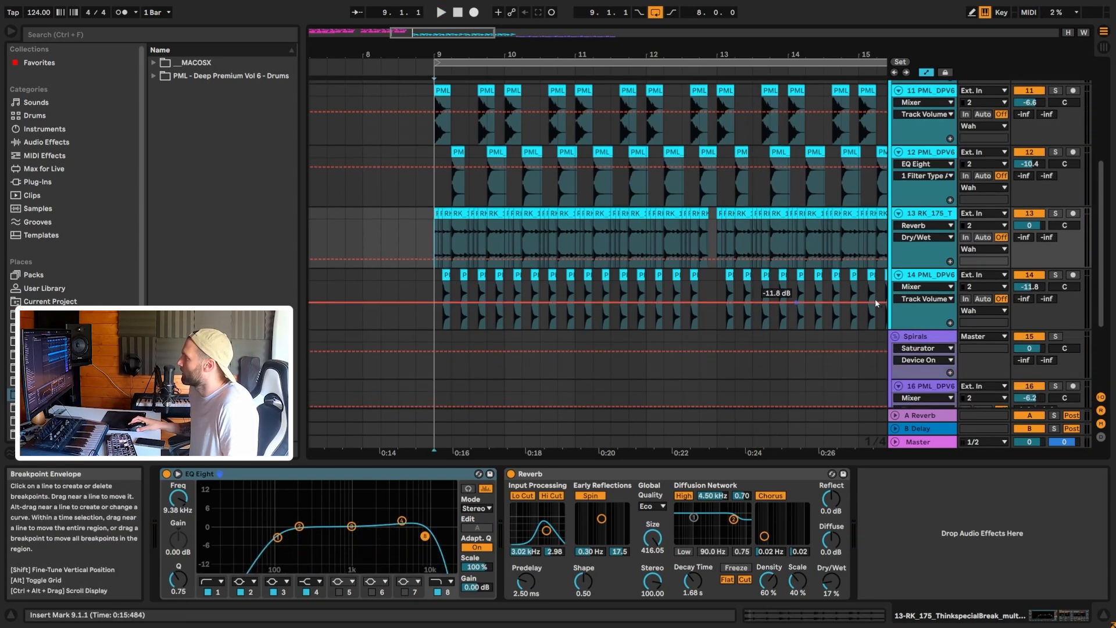
{"action": "left_click", "coordinate": [1055, 273]}
{"action": "left_click", "coordinate": [930, 274]}
{"action": "left_click_drag", "start_coordinate": [379, 30], "coordinate": [417, 33]}
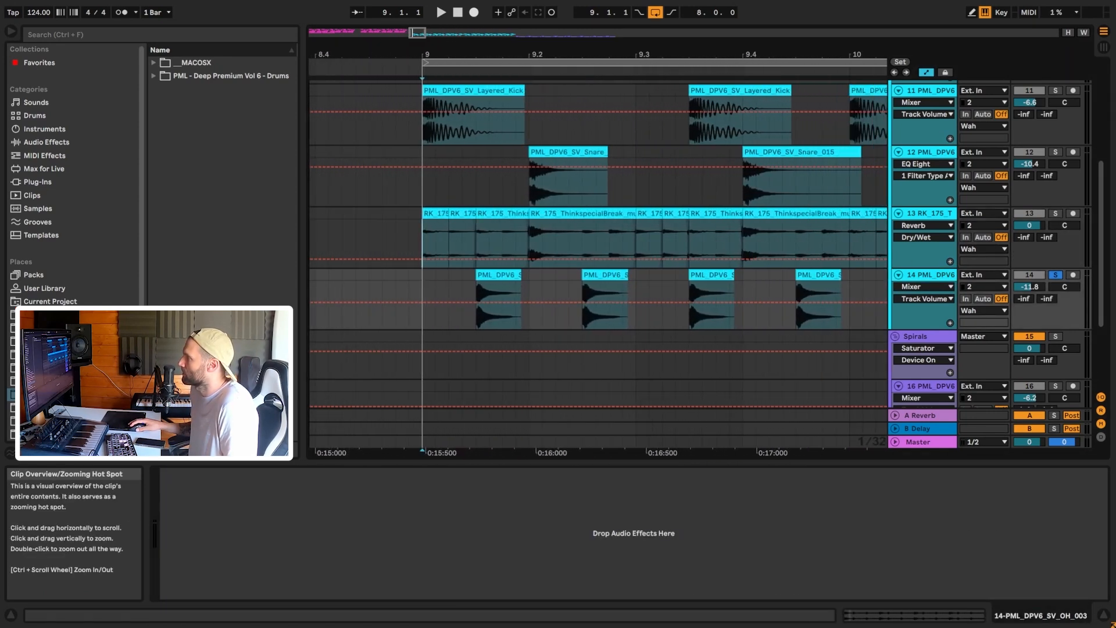
{"action": "left_click_drag", "start_coordinate": [433, 278], "coordinate": [531, 281]}
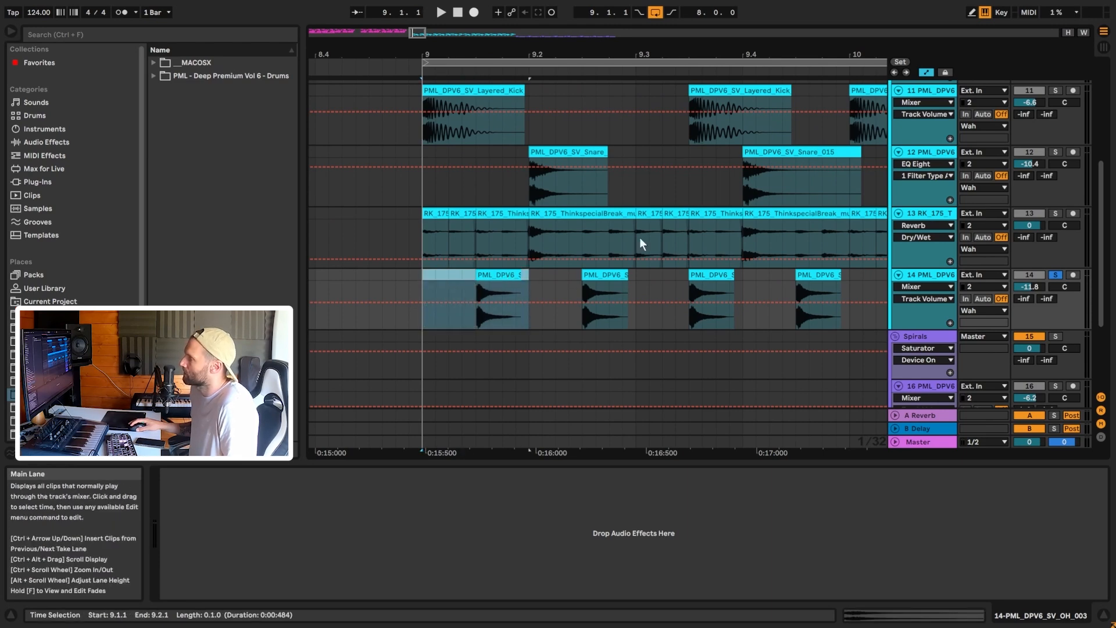
{"action": "key", "text": "space"}
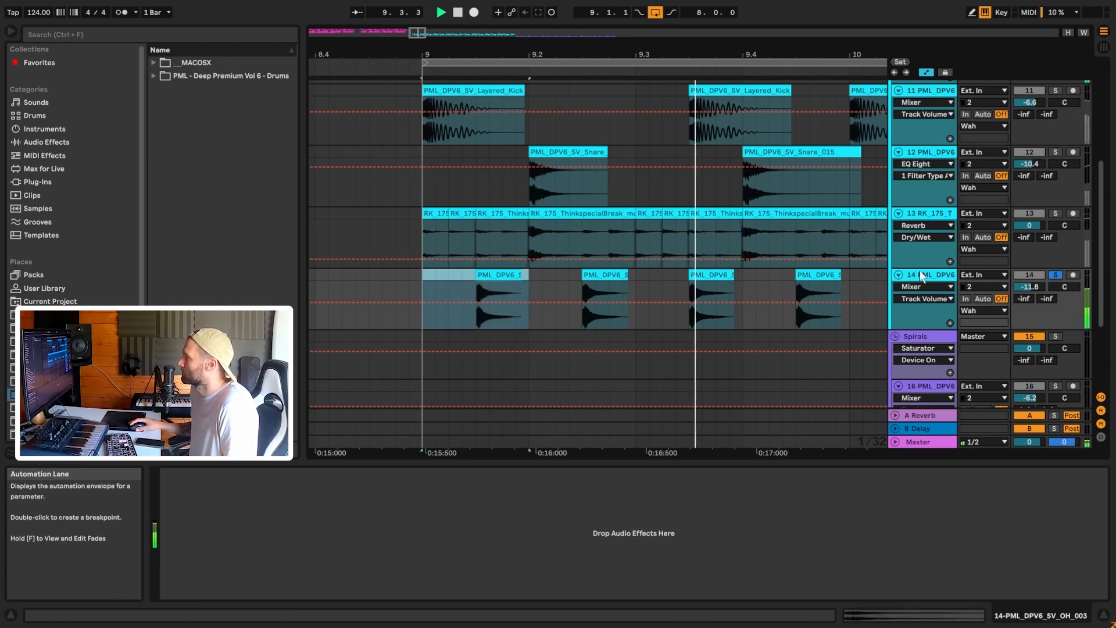
{"action": "left_click", "coordinate": [922, 276]}
{"action": "key", "text": "space"}
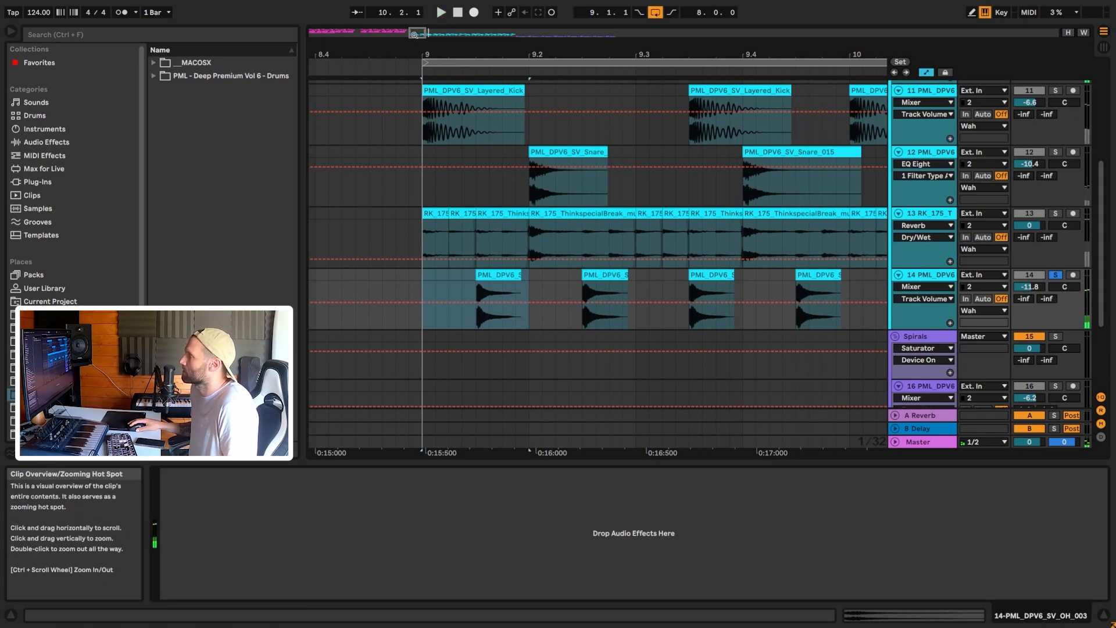
Step: Unsolo the SV_OH_003 track, play all Wah tracks from 9.1.1, and examine the group's Saturator and Dark Small Room reverb
{"action": "left_click_drag", "start_coordinate": [414, 34], "coordinate": [414, 14]}
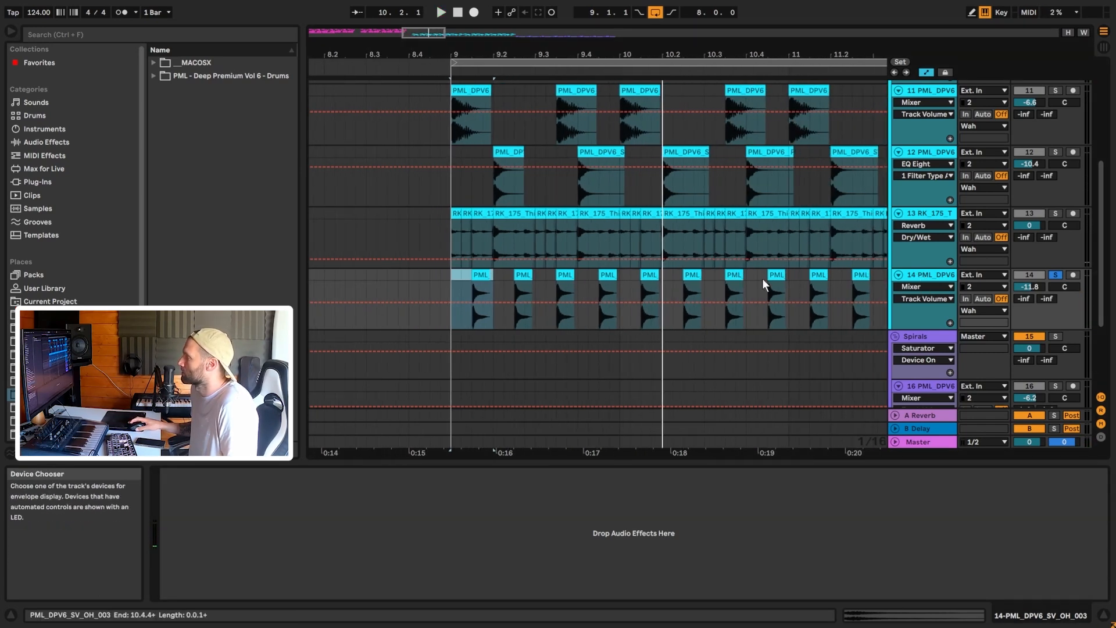
{"action": "left_click", "coordinate": [449, 254]}
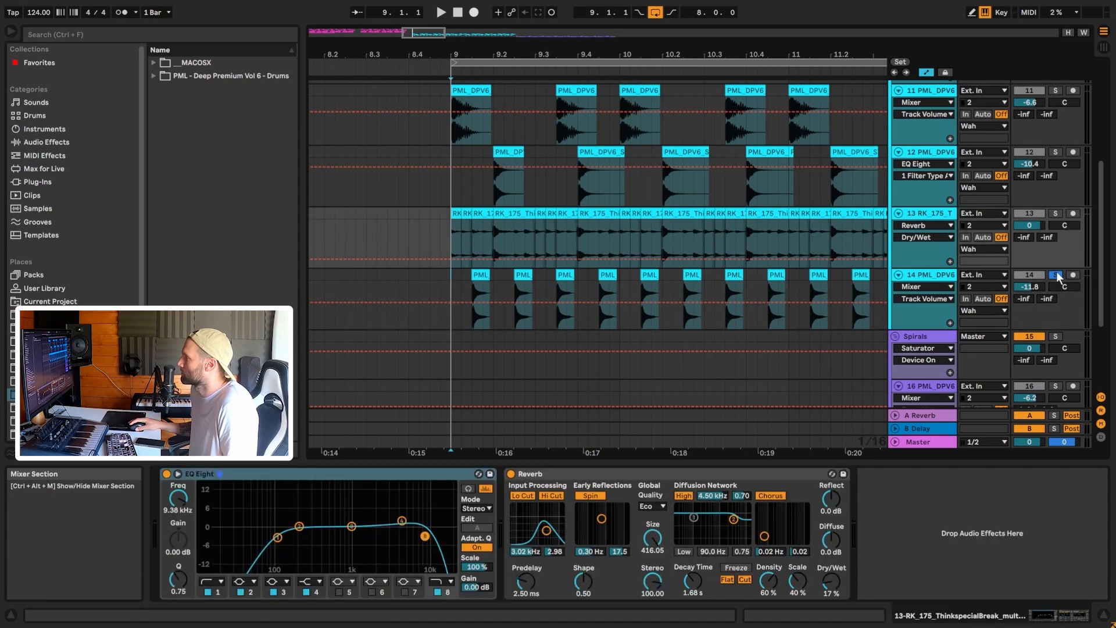
{"action": "left_click", "coordinate": [1055, 275]}
{"action": "key", "text": "space"}
{"action": "scroll", "coordinate": [934, 273], "scroll_direction": "up", "scroll_amount": 5}
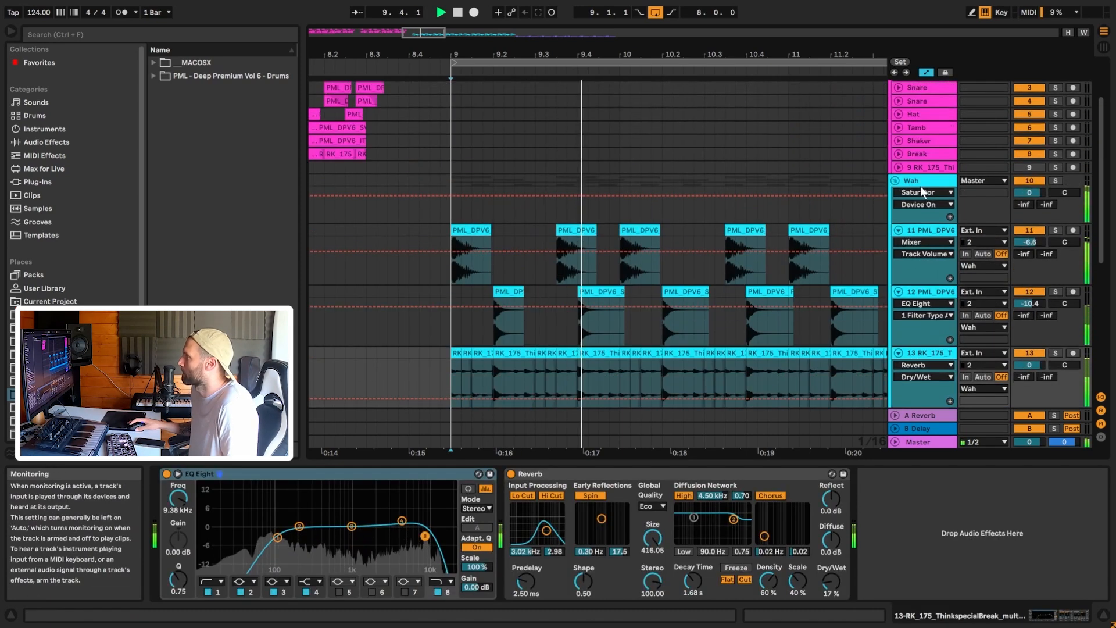
{"action": "left_click", "coordinate": [919, 179]}
{"action": "key", "text": "space"}
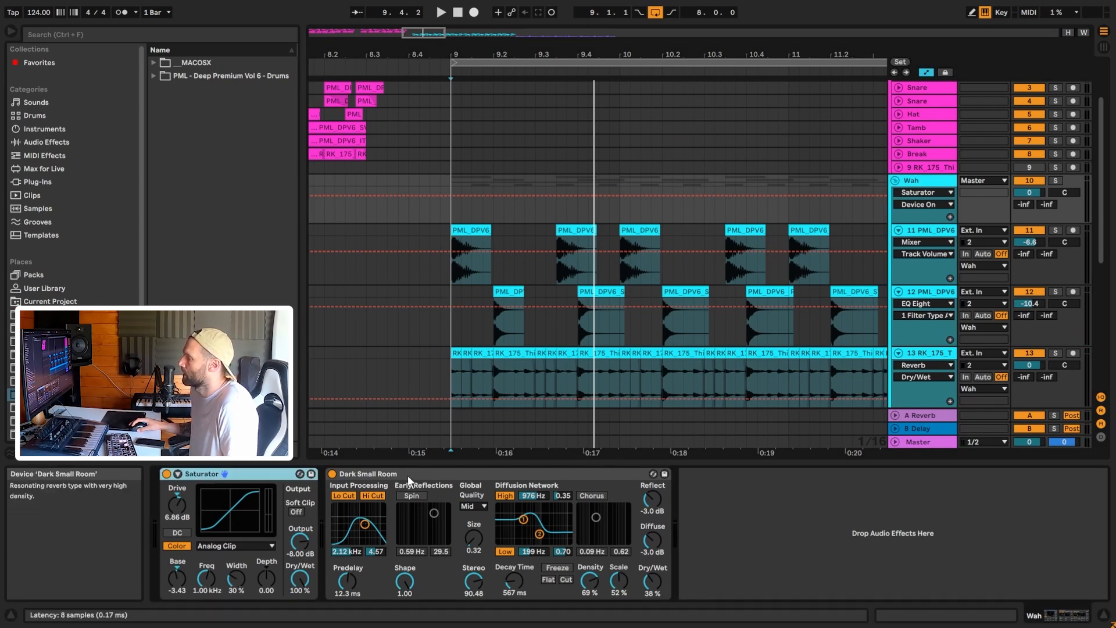
{"action": "left_click", "coordinate": [440, 478]}
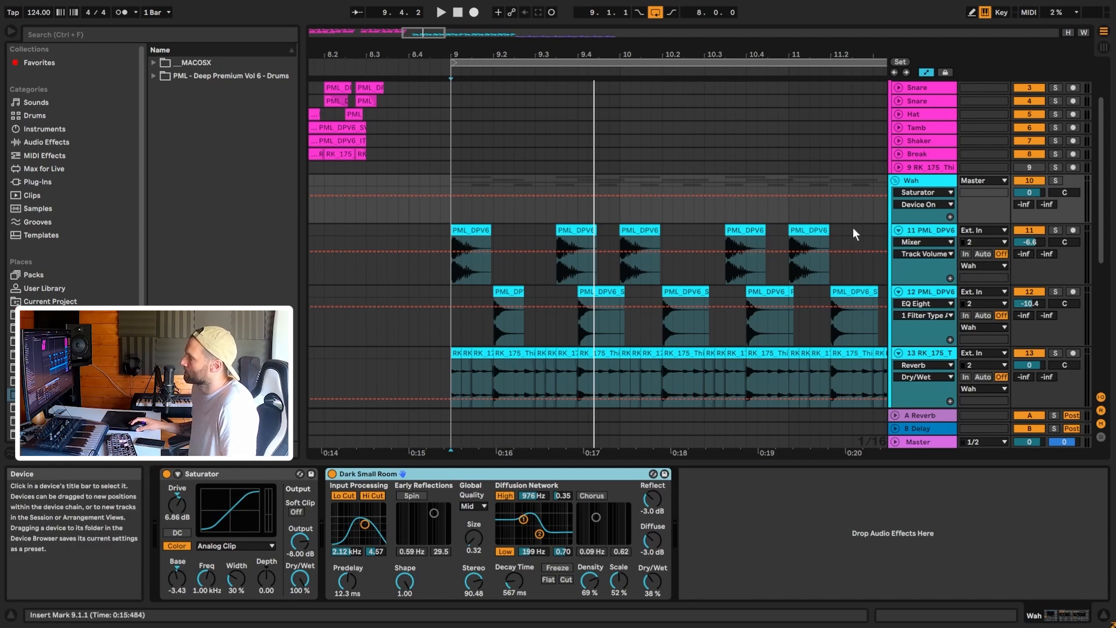
Step: Play the Wah group from 9.1.1 with the Dark Small Room reverb bypassed and re-enabled to compare the sound
{"action": "left_click", "coordinate": [453, 224]}
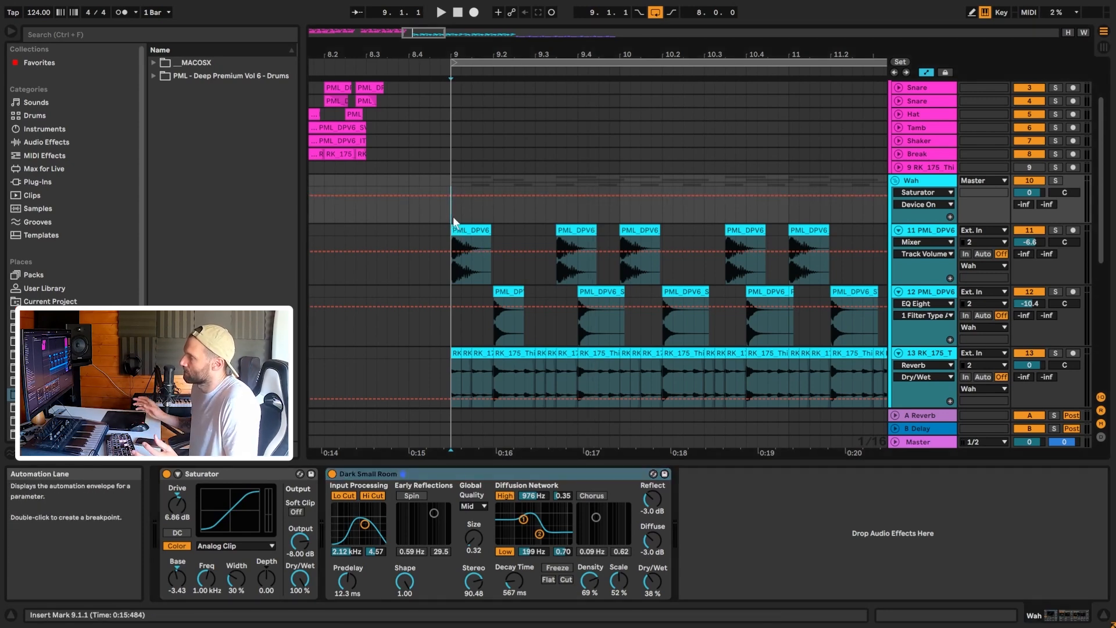
{"action": "key", "text": "space"}
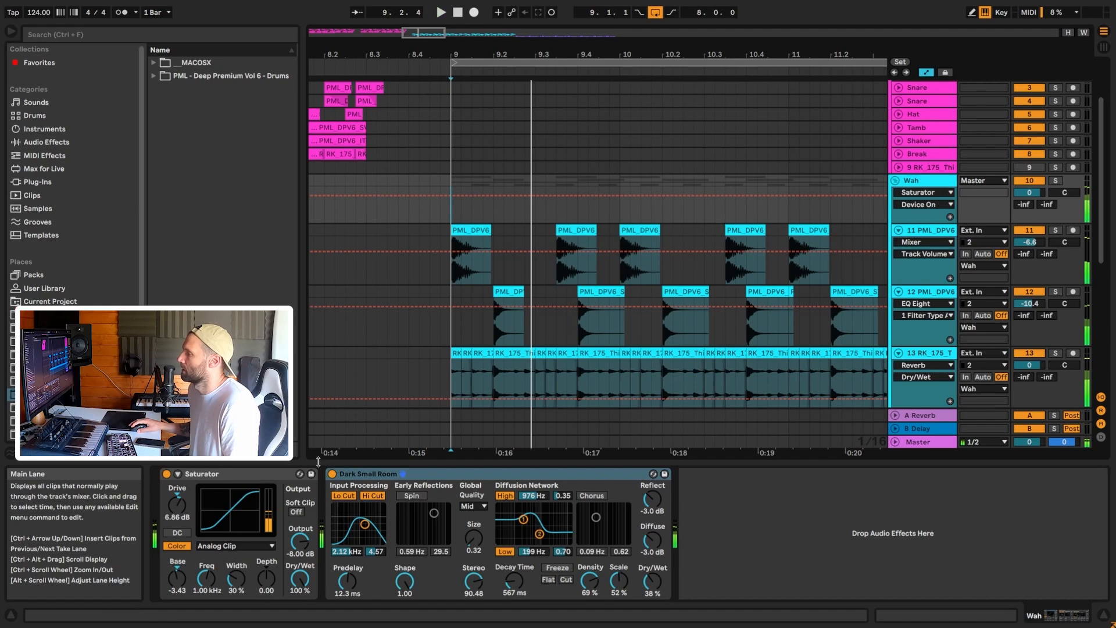
{"action": "left_click", "coordinate": [332, 474]}
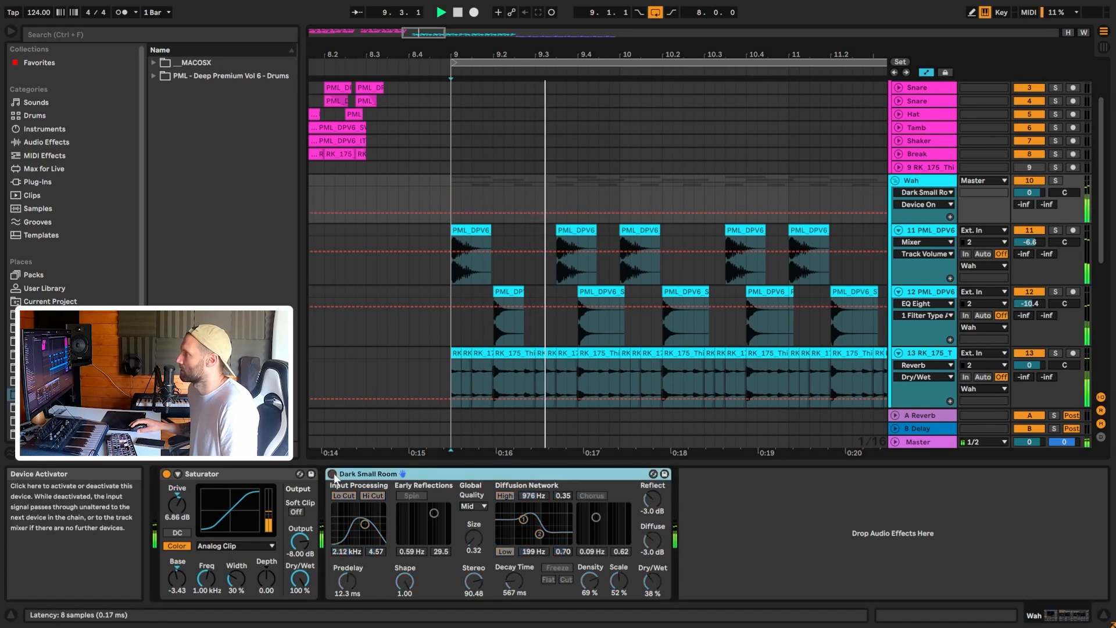
{"action": "key", "text": "space"}
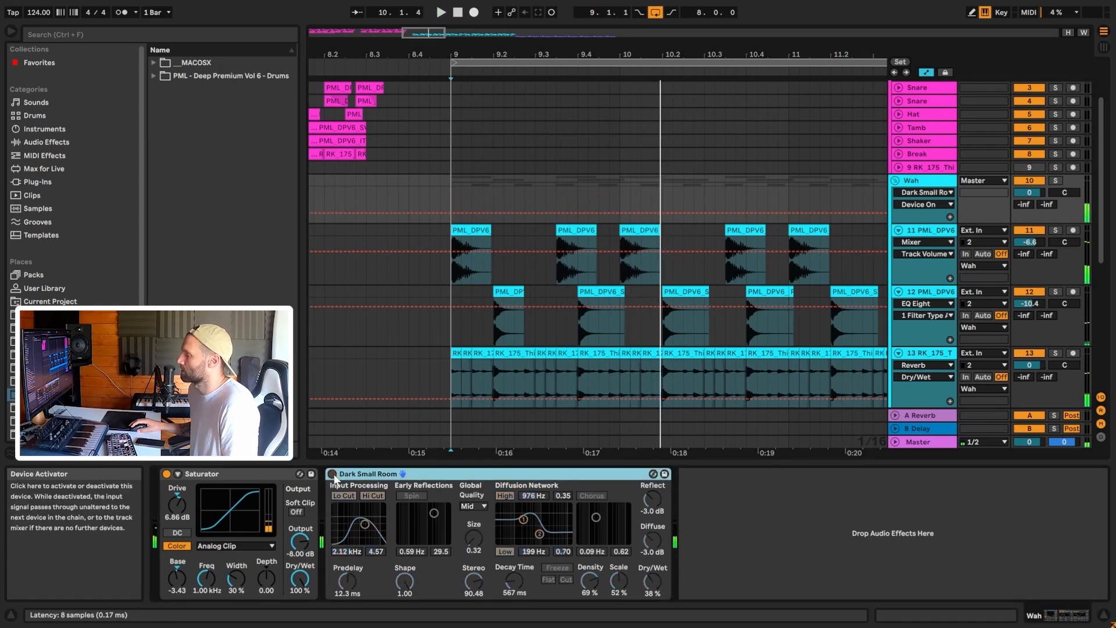
{"action": "left_click", "coordinate": [332, 474]}
{"action": "key", "text": "space"}
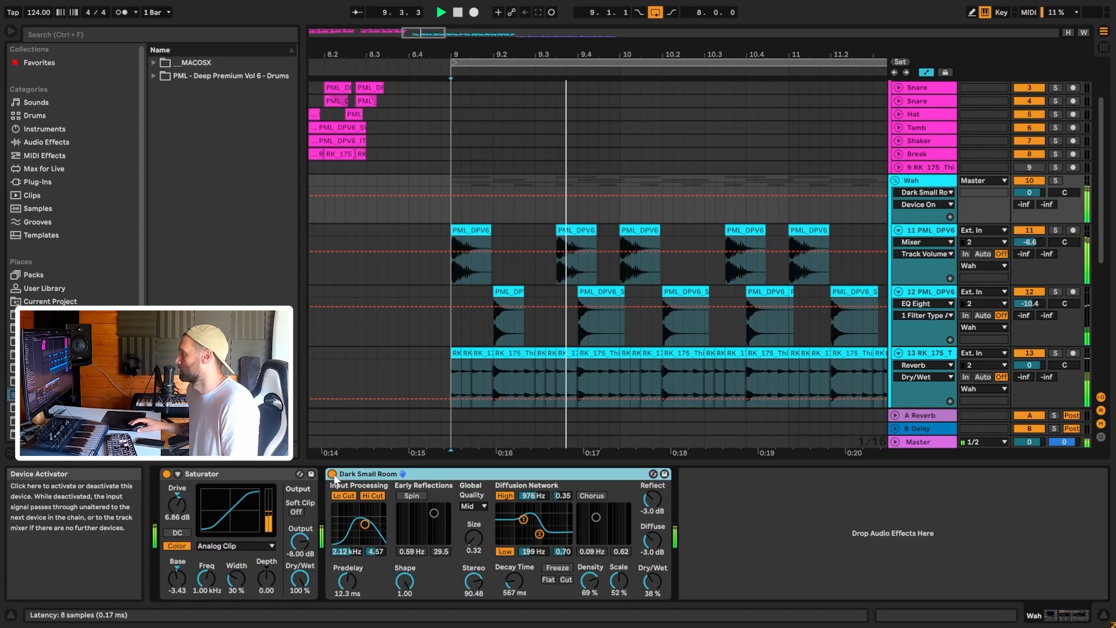
{"action": "key", "text": "space"}
Step: Collapse the Wah group's tracks and expand the Spirals group, with the insert marker at 17.1.1
{"action": "left_click_drag", "start_coordinate": [419, 33], "coordinate": [420, 4]}
{"action": "scroll", "coordinate": [867, 225], "scroll_direction": "down", "scroll_amount": 2}
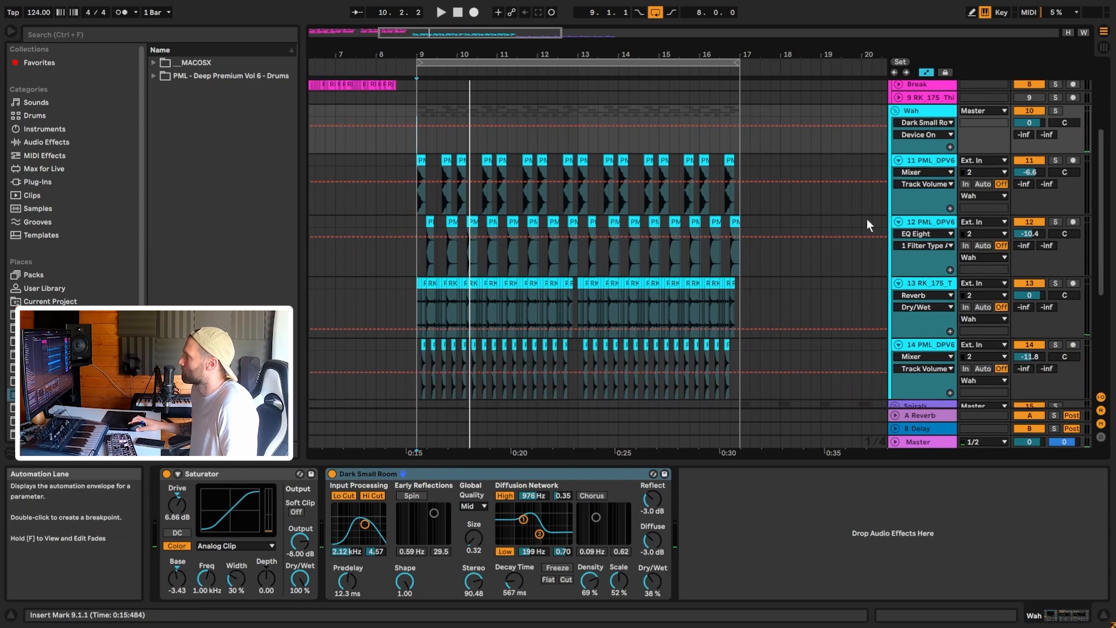
{"action": "key", "text": "alt+u"}
{"action": "left_click", "coordinate": [740, 125]}
{"action": "left_click_drag", "start_coordinate": [743, 127], "coordinate": [432, 147]}
{"action": "left_click", "coordinate": [896, 125]}
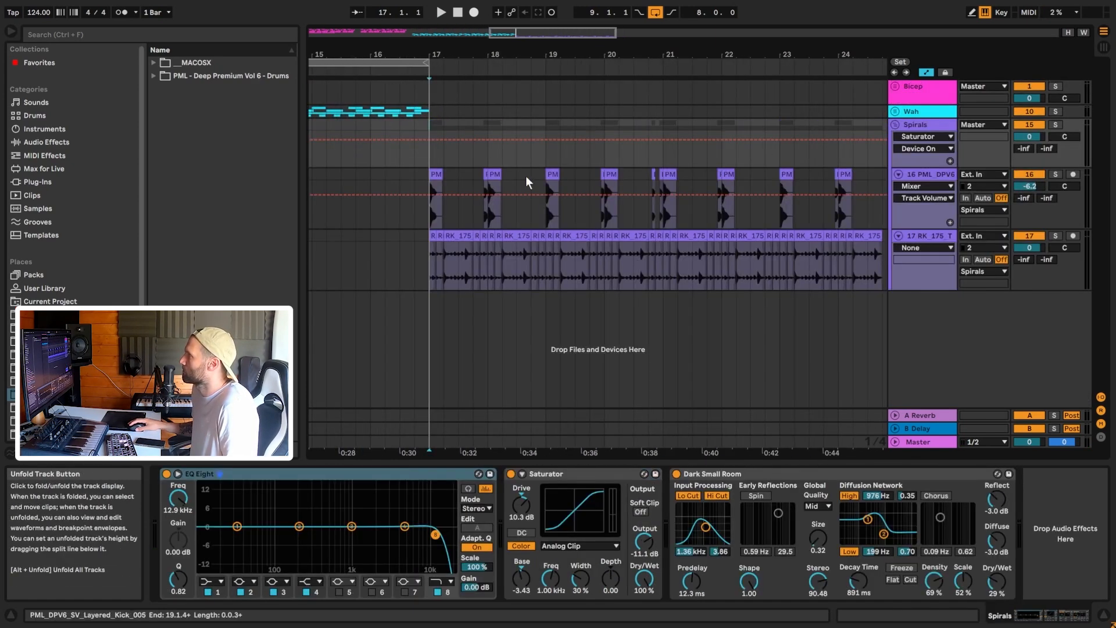
Step: Copy the ThinkspecialBreak loop's first bar, uncut, onto a new audio track below the Spirals group at 17.1.1
{"action": "left_click_drag", "start_coordinate": [431, 56], "coordinate": [432, 97]}
{"action": "mouse_move", "coordinate": [517, 32]}
{"action": "left_mouse_down"}
{"action": "mouse_move", "coordinate": [516, 21]}
{"action": "mouse_move", "coordinate": [516, 32]}
{"action": "left_mouse_up"}
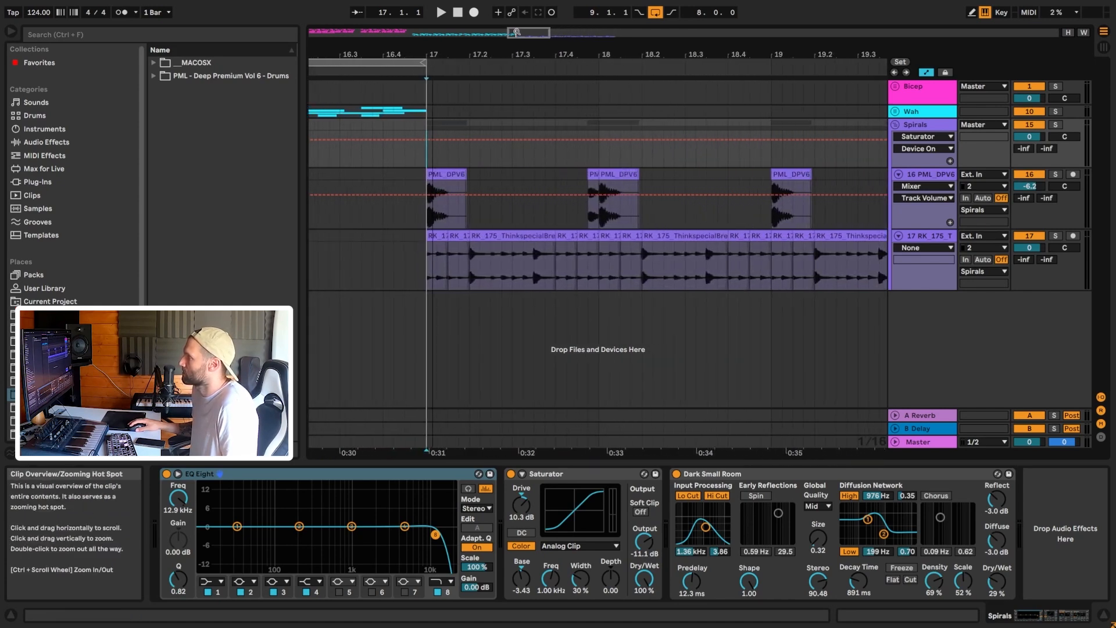
{"action": "left_click", "coordinate": [441, 278]}
{"action": "left_click", "coordinate": [494, 254]}
{"action": "left_click_drag", "start_coordinate": [517, 279], "coordinate": [428, 298]}
{"action": "left_click_drag", "start_coordinate": [554, 298], "coordinate": [598, 298]}
{"action": "left_click", "coordinate": [415, 326]}
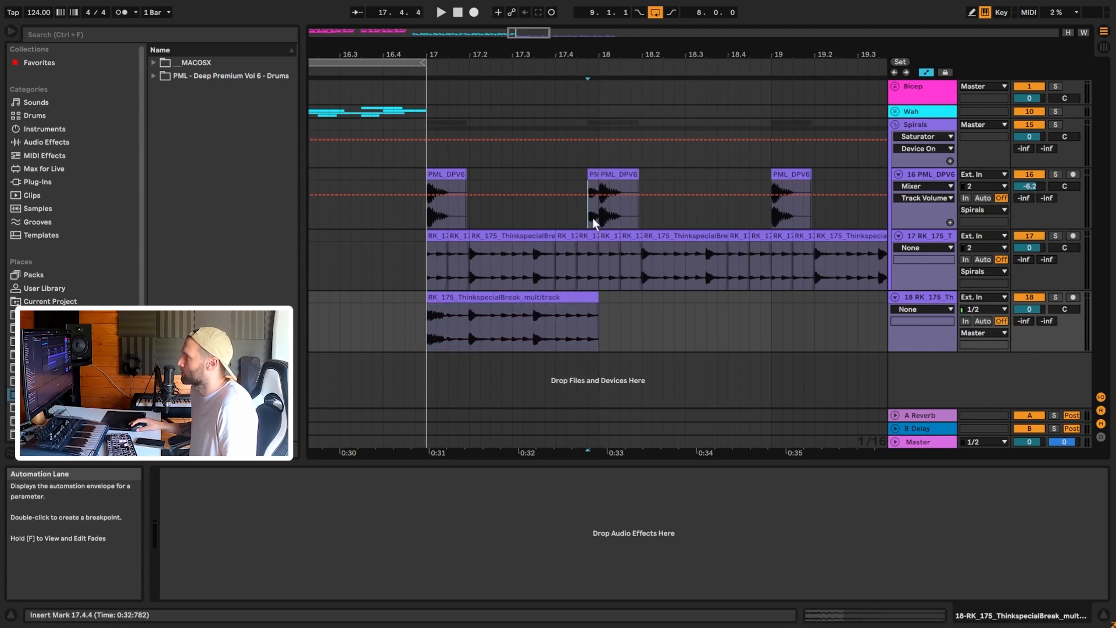
Step: Examine the kick track's clip placement between 17.4.4 and 18.1.1 and between 20.4.1 and 21.1.1
{"action": "left_click_drag", "start_coordinate": [589, 218], "coordinate": [598, 218]}
{"action": "left_click", "coordinate": [752, 219]}
{"action": "mouse_move", "coordinate": [531, 34]}
{"action": "left_mouse_down"}
{"action": "mouse_move", "coordinate": [532, 22]}
{"action": "mouse_move", "coordinate": [477, 12]}
{"action": "left_mouse_up"}
{"action": "left_click", "coordinate": [728, 217]}
{"action": "left_click_drag", "start_coordinate": [728, 217], "coordinate": [734, 215]}
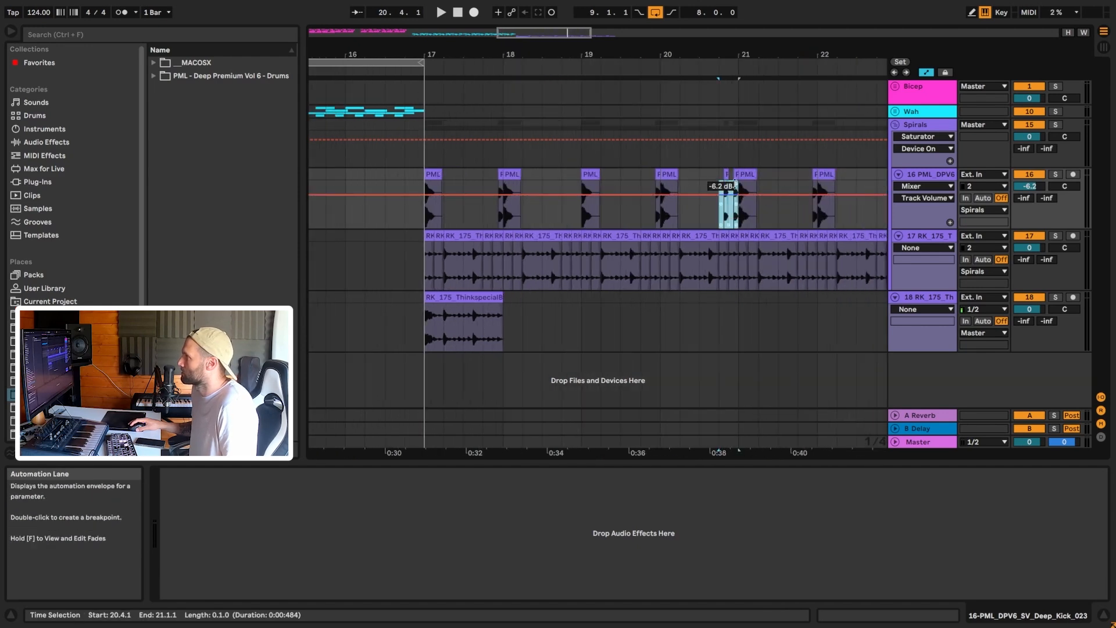
{"action": "left_click_drag", "start_coordinate": [721, 176], "coordinate": [738, 177]}
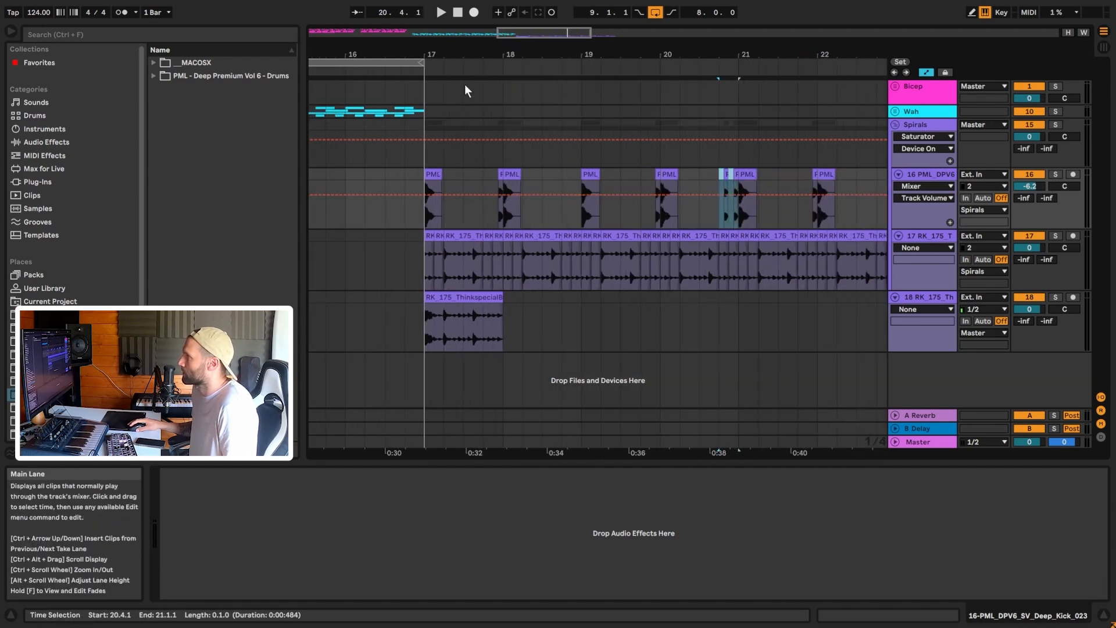
Step: Delete the copied ThinkspecialBreak clip from track 18
{"action": "left_click", "coordinate": [496, 342]}
{"action": "key", "text": "Delete"}
Step: Play the Spirals group from 17.1.1 and solo its SV_Deep_Kick_023 track
{"action": "left_click", "coordinate": [429, 209]}
{"action": "left_click_drag", "start_coordinate": [448, 52], "coordinate": [515, 52]}
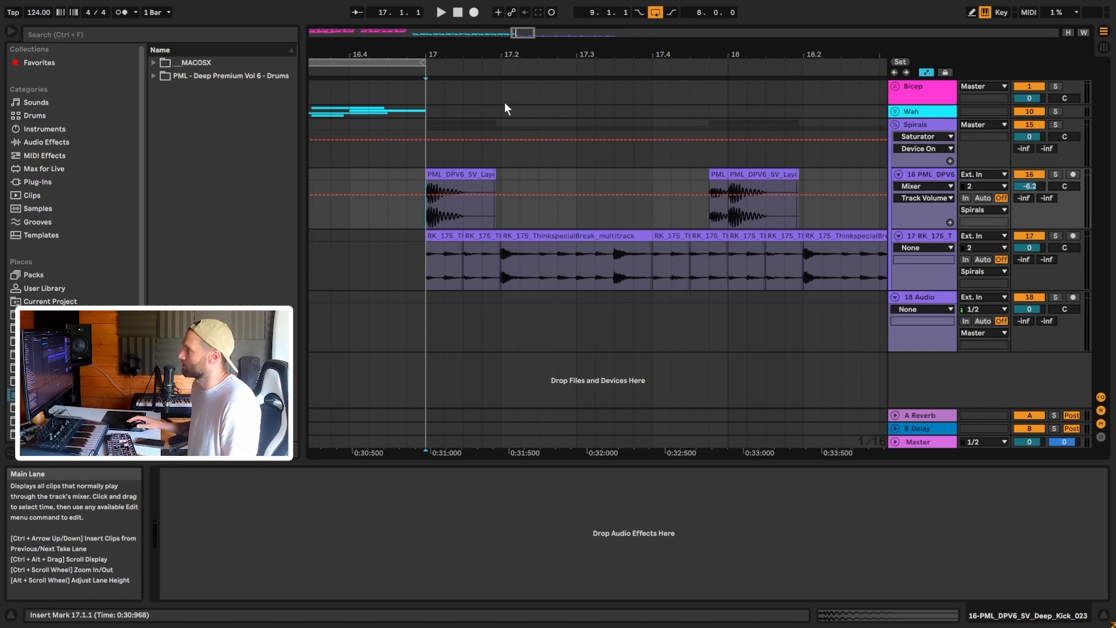
{"action": "mouse_move", "coordinate": [520, 33]}
{"action": "left_mouse_down"}
{"action": "mouse_move", "coordinate": [522, 14]}
{"action": "mouse_move", "coordinate": [522, 26]}
{"action": "left_mouse_up"}
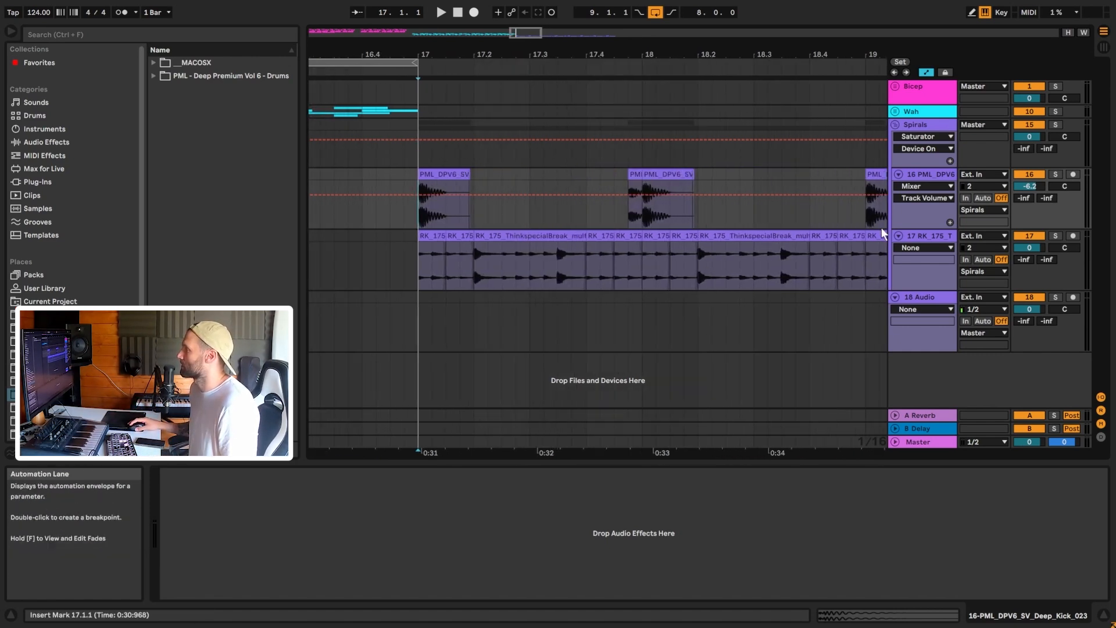
{"action": "key", "text": "space"}
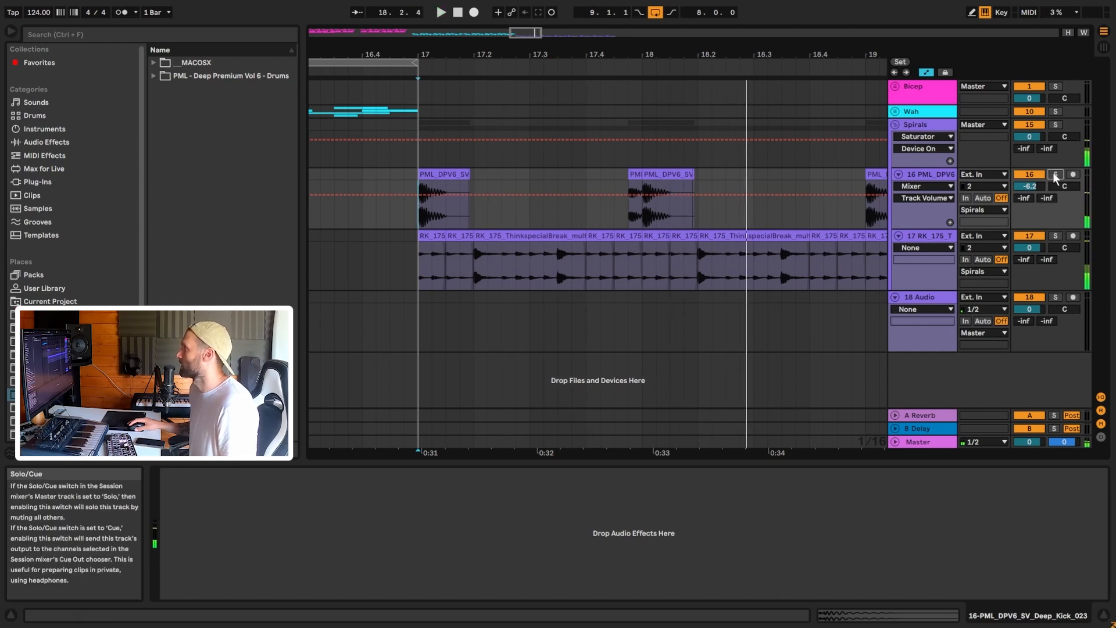
{"action": "left_click", "coordinate": [1056, 175]}
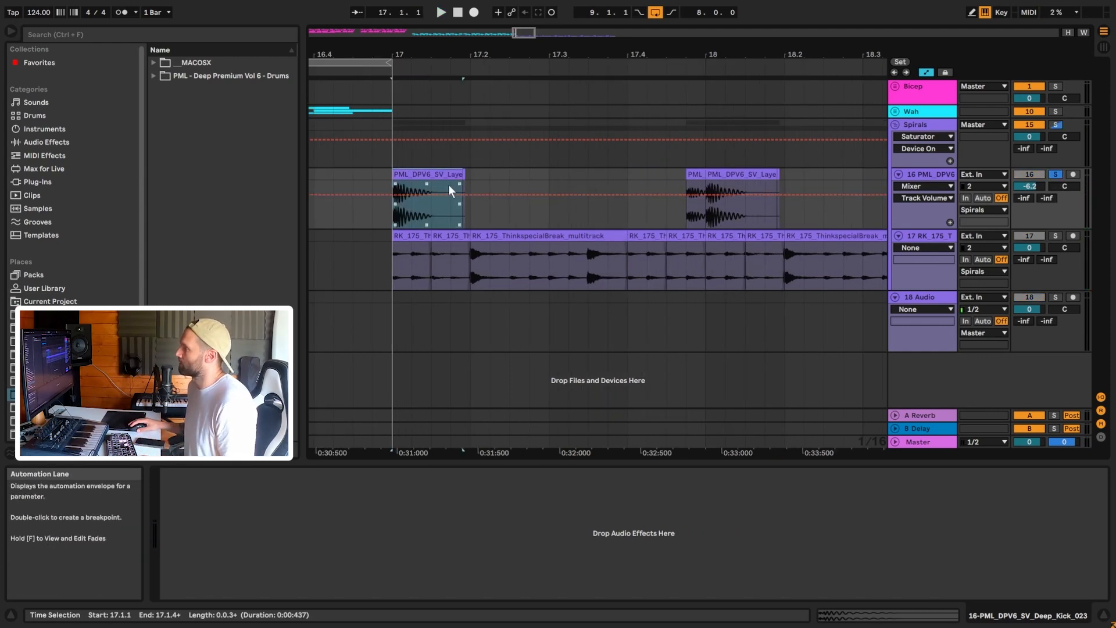
Step: Try a copy of the first layered kick clip at 17.3.3, compare it with the break hit beneath, and delete the copy
{"action": "left_click", "coordinate": [427, 174]}
{"action": "left_click_drag", "start_coordinate": [416, 175], "coordinate": [612, 175]}
{"action": "left_click", "coordinate": [590, 253]}
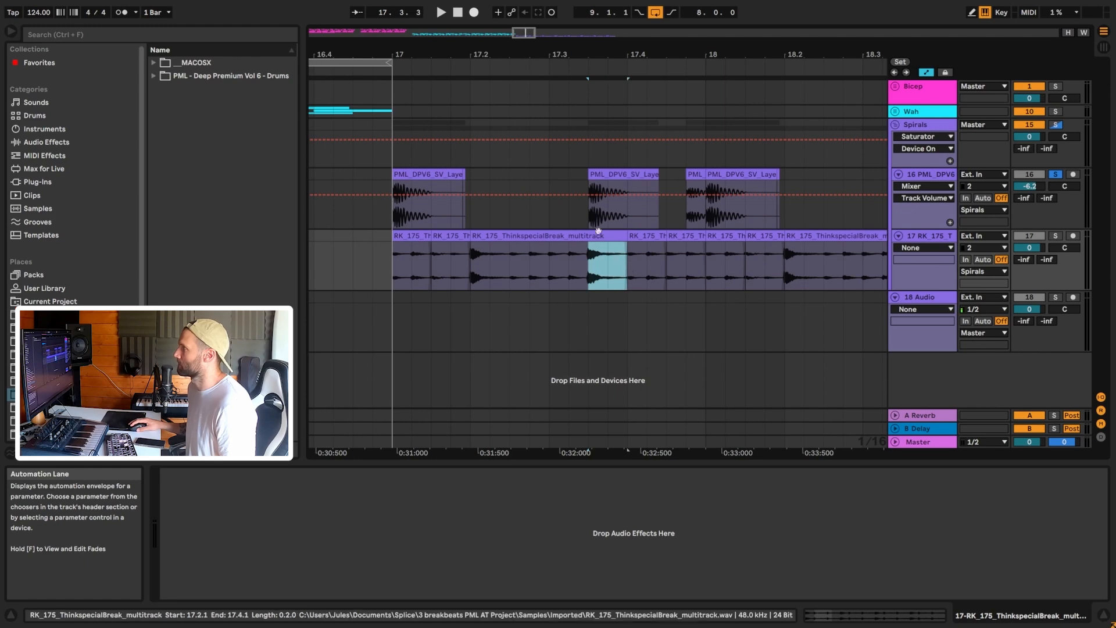
{"action": "left_click", "coordinate": [615, 194]}
{"action": "key", "text": "Delete"}
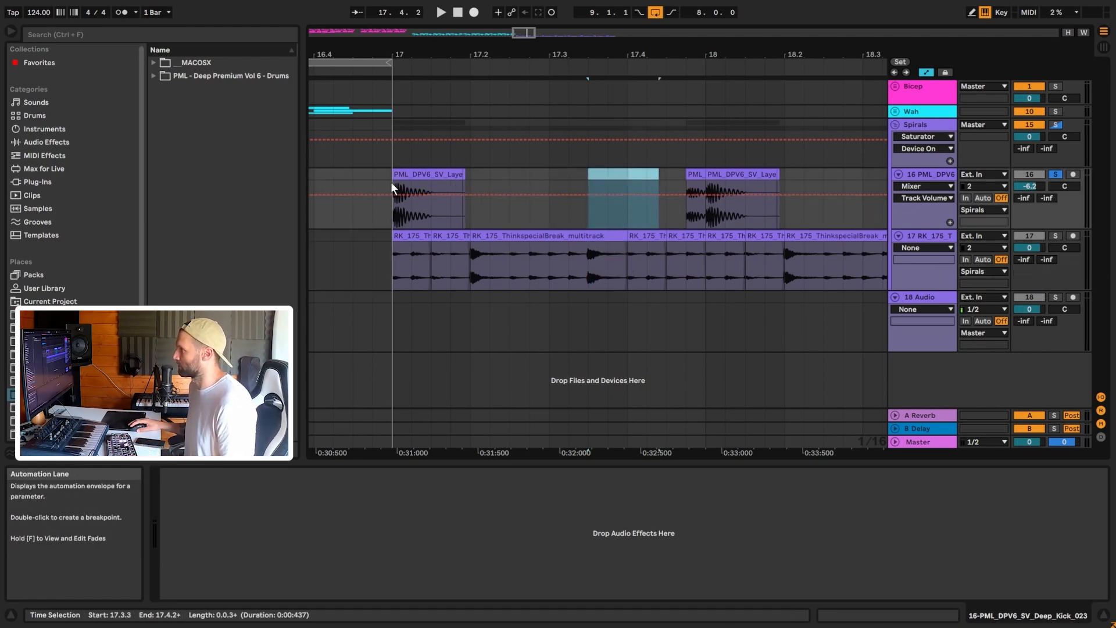
Step: Review the kick track's bar from 17.1.1 to 18.1.1, unsolo the track, and play the Spirals group from 20.2.1
{"action": "left_click_drag", "start_coordinate": [391, 185], "coordinate": [645, 211]}
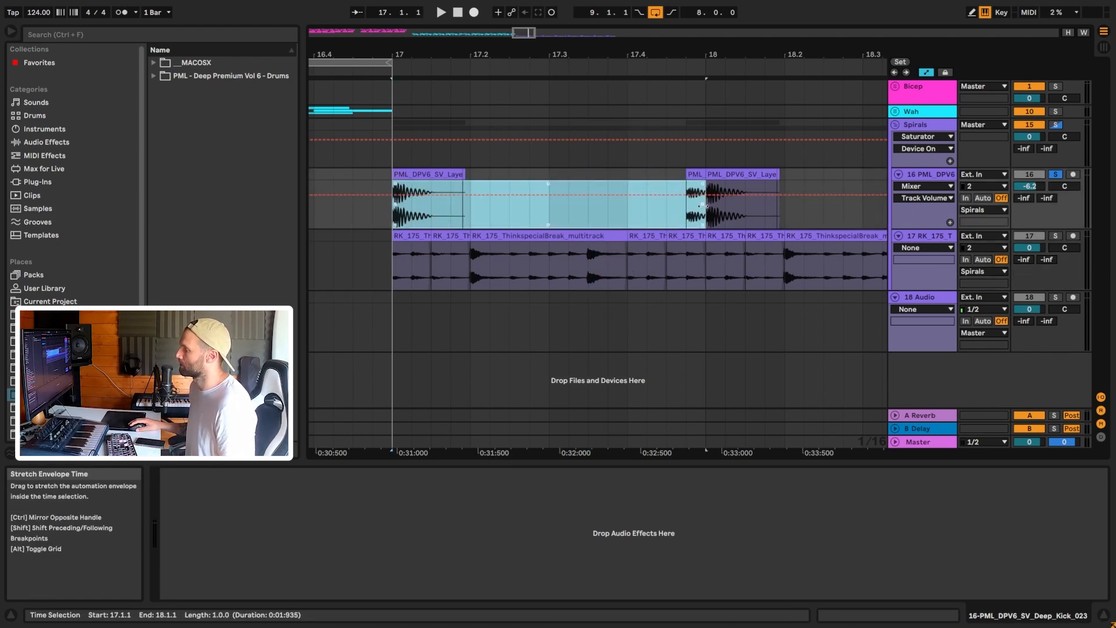
{"action": "left_click", "coordinate": [1056, 174]}
{"action": "left_click_drag", "start_coordinate": [537, 34], "coordinate": [538, 11]}
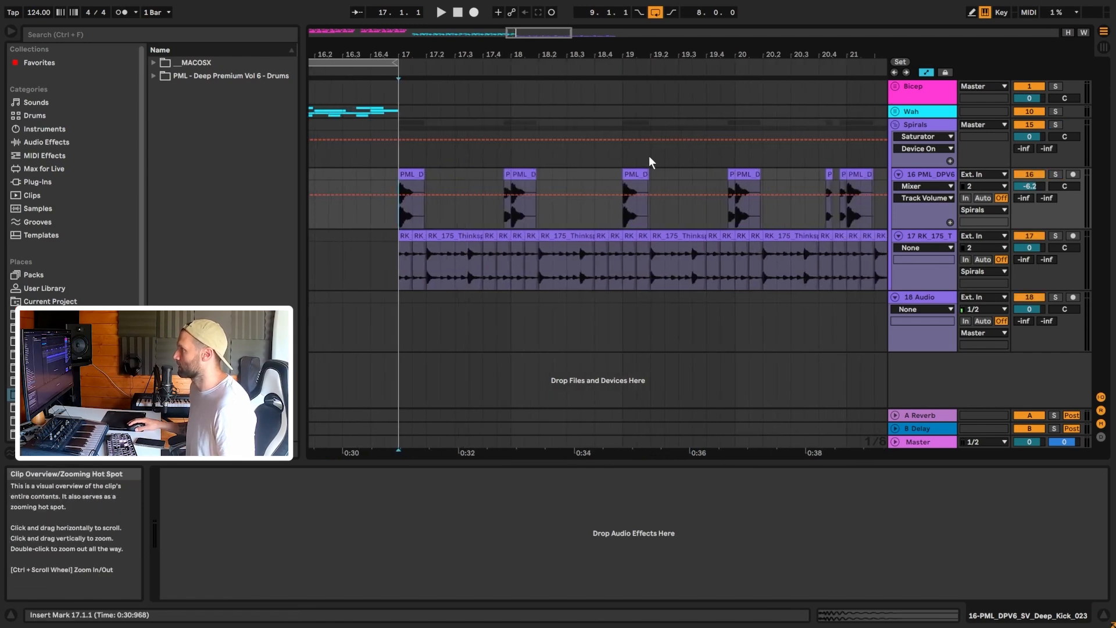
{"action": "left_click", "coordinate": [818, 186]}
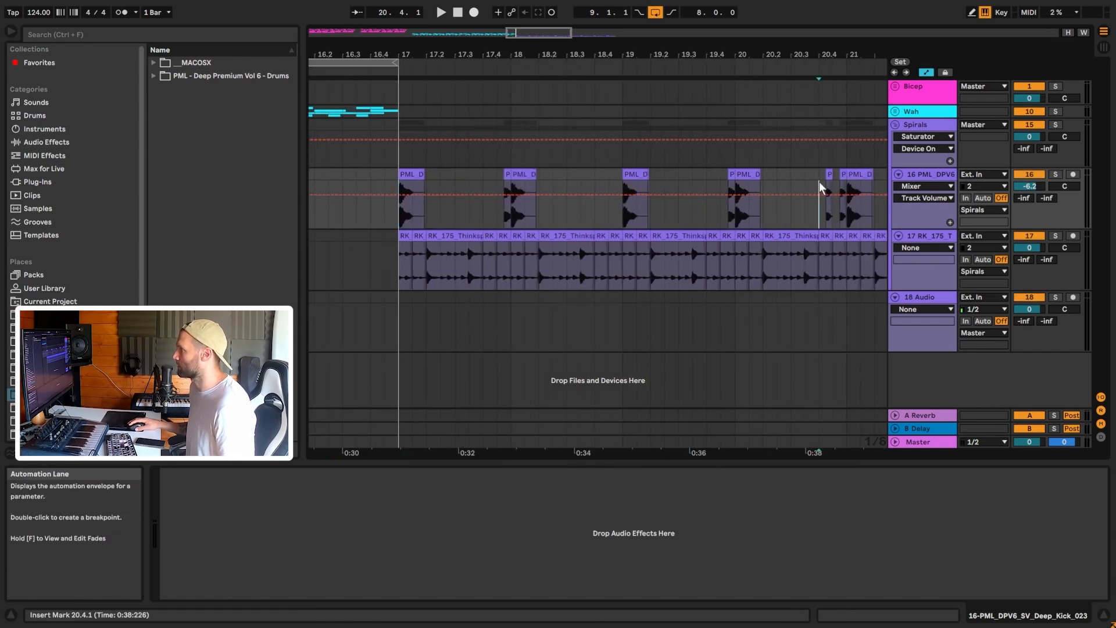
{"action": "left_click", "coordinate": [764, 178]}
{"action": "key", "text": "space"}
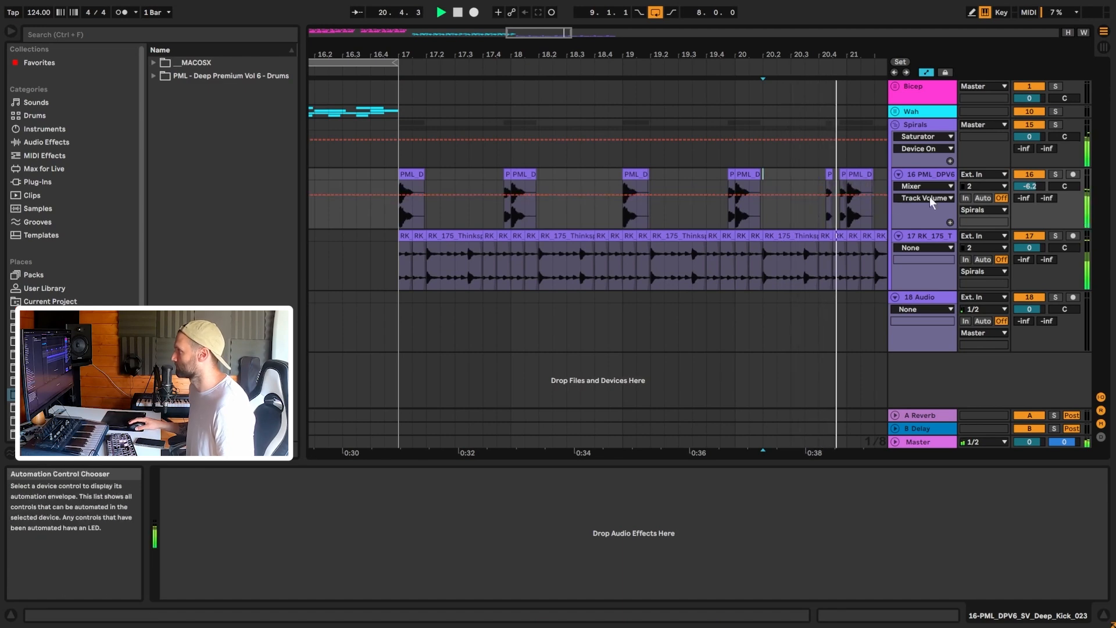
{"action": "key", "text": "space"}
Step: Examine the extra kick clip at 20.4.2 and replay the variation from 20.2.1
{"action": "left_click_drag", "start_coordinate": [559, 33], "coordinate": [558, 51]}
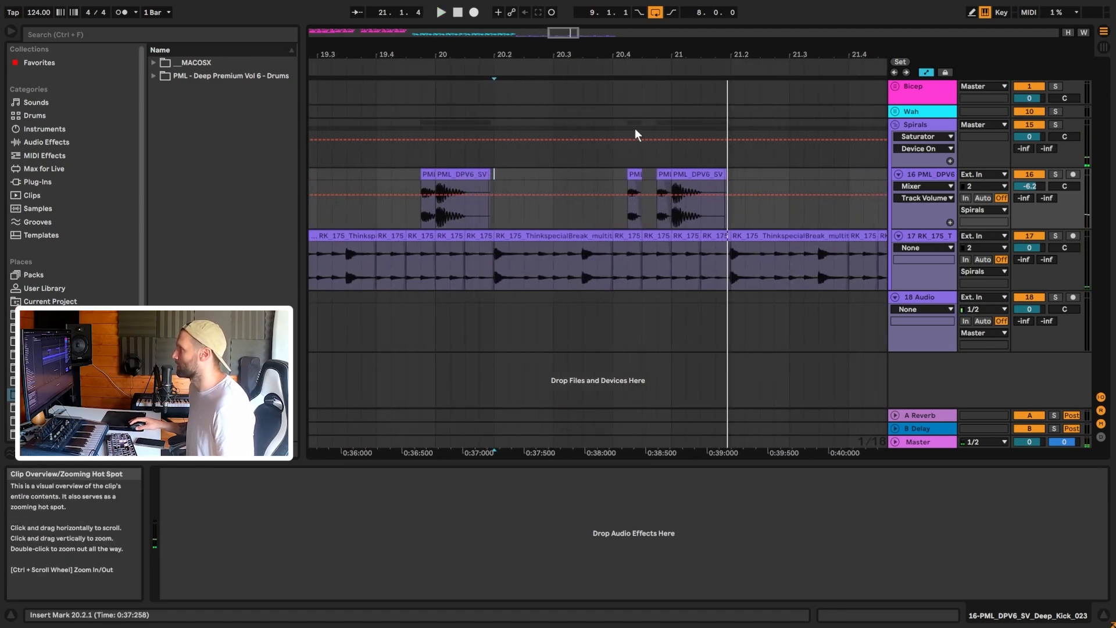
{"action": "left_click", "coordinate": [663, 174]}
{"action": "left_click", "coordinate": [499, 174]}
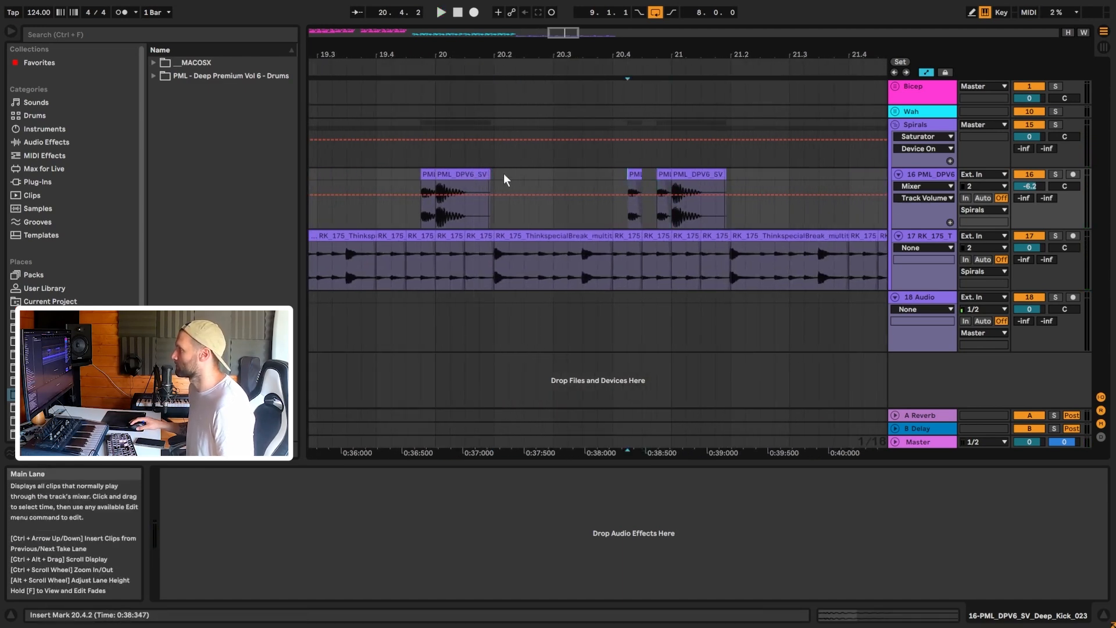
{"action": "key", "text": "space"}
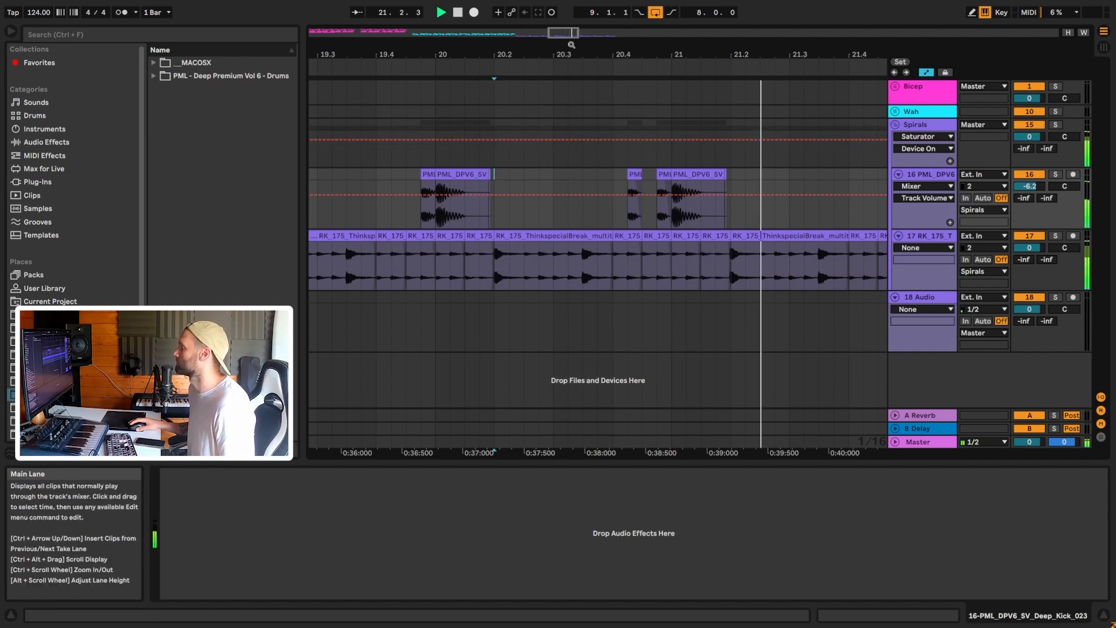
{"action": "key", "text": "space"}
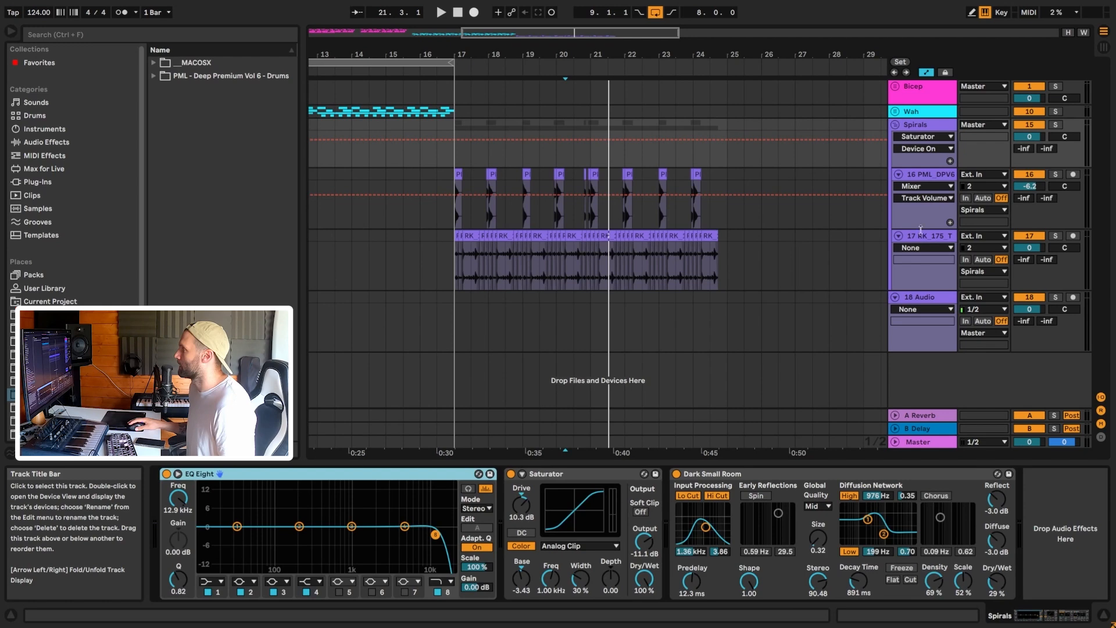
Step: Check the two Spirals tracks for devices and examine the group's EQ Eight, Saturator and Dark Small Room reverb
{"action": "left_click", "coordinate": [926, 237]}
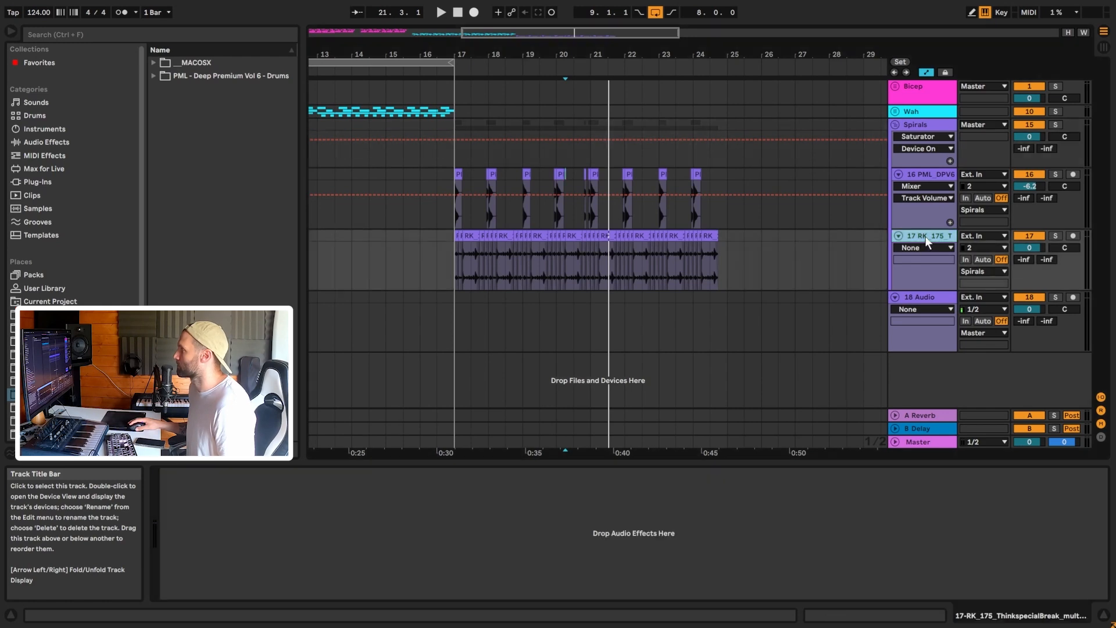
{"action": "left_click", "coordinate": [928, 174]}
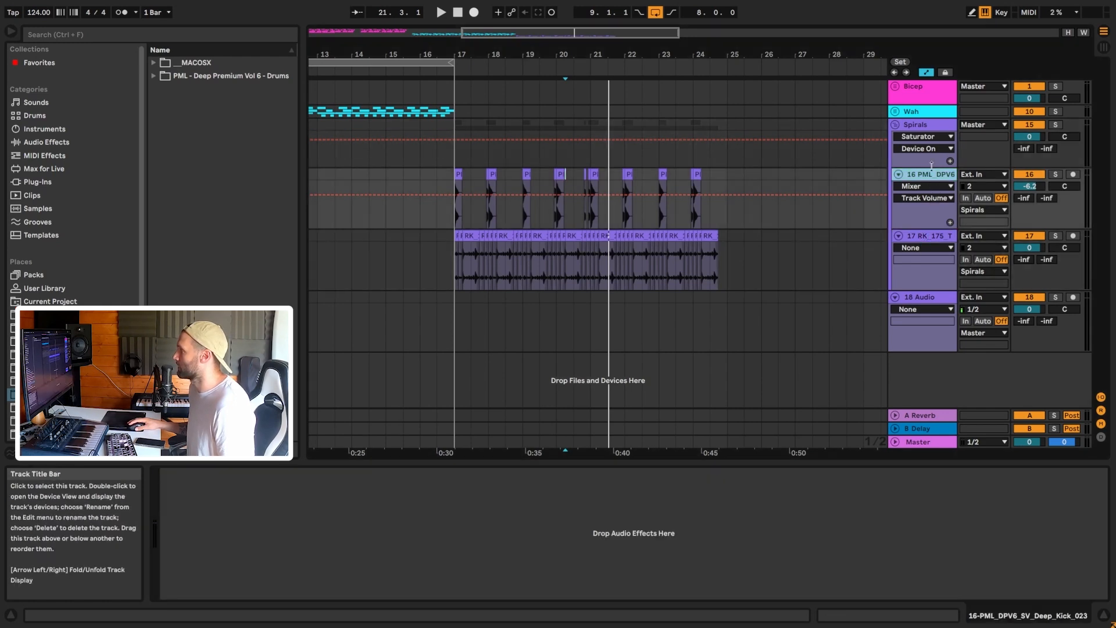
{"action": "left_click", "coordinate": [924, 125]}
{"action": "left_click", "coordinate": [270, 479]}
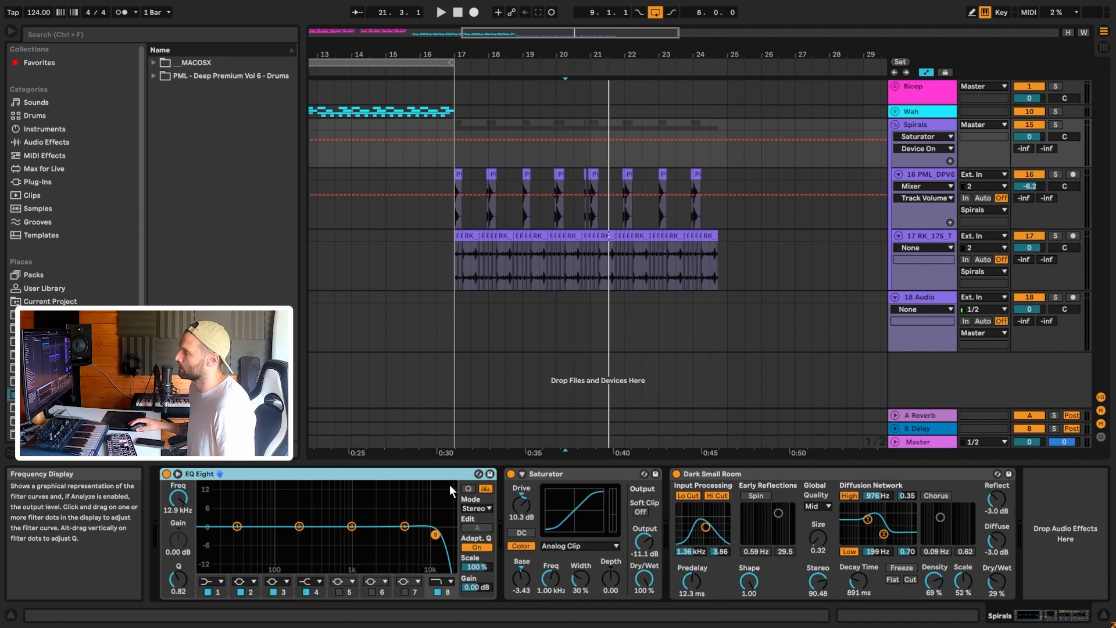
{"action": "left_click", "coordinate": [578, 472]}
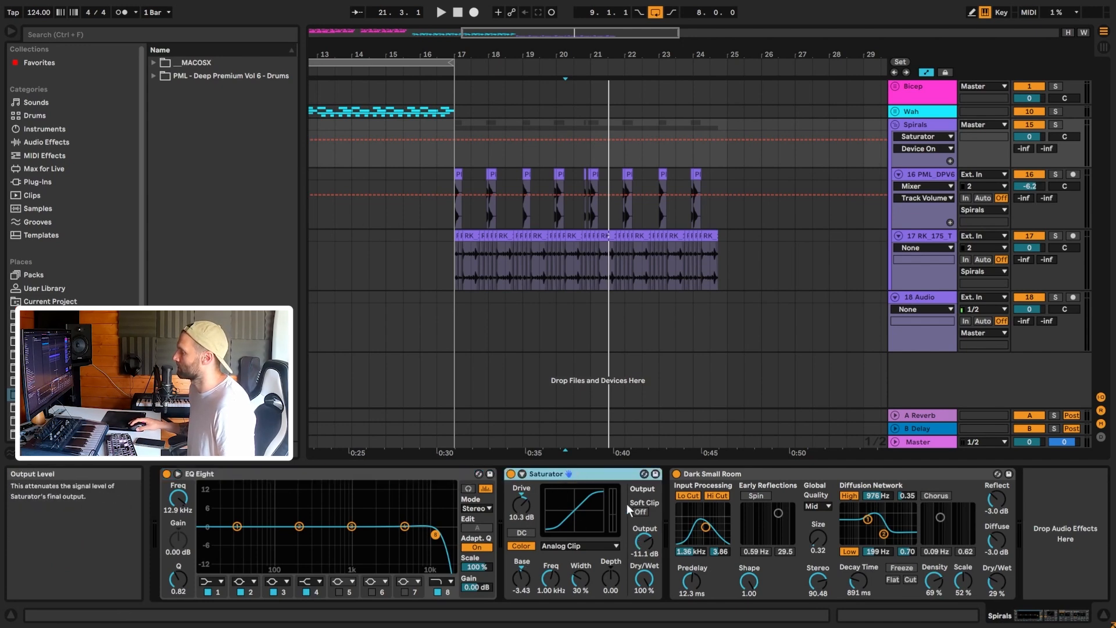
{"action": "left_click", "coordinate": [675, 477]}
Step: Play the Spirals group from 17.1.1 through its effects chain, and collapse the group
{"action": "left_click", "coordinate": [455, 152]}
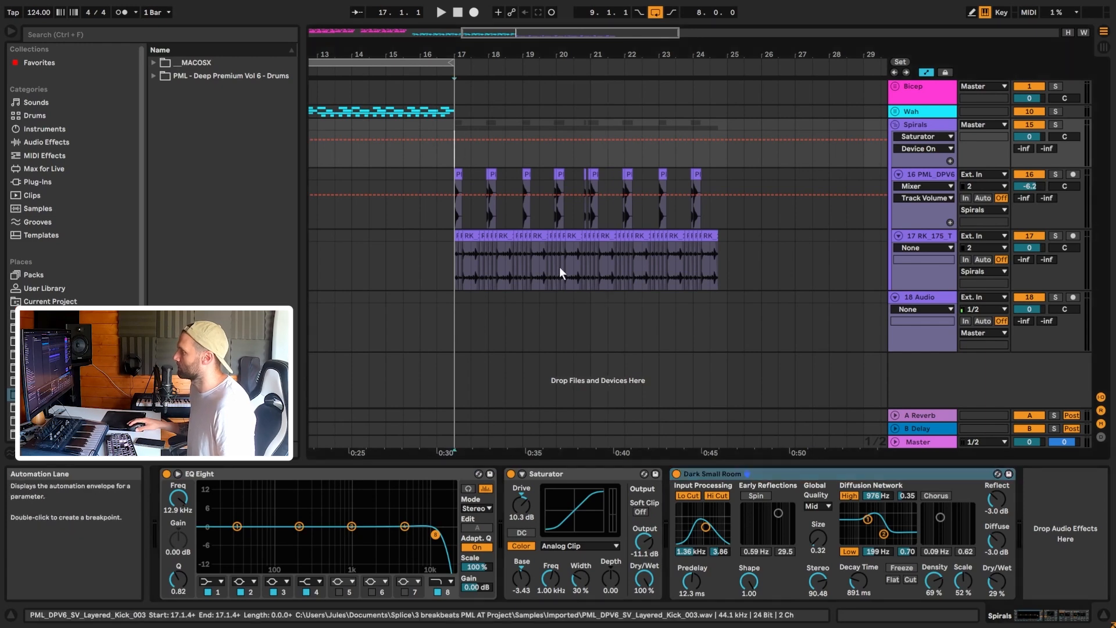
{"action": "key", "text": "space"}
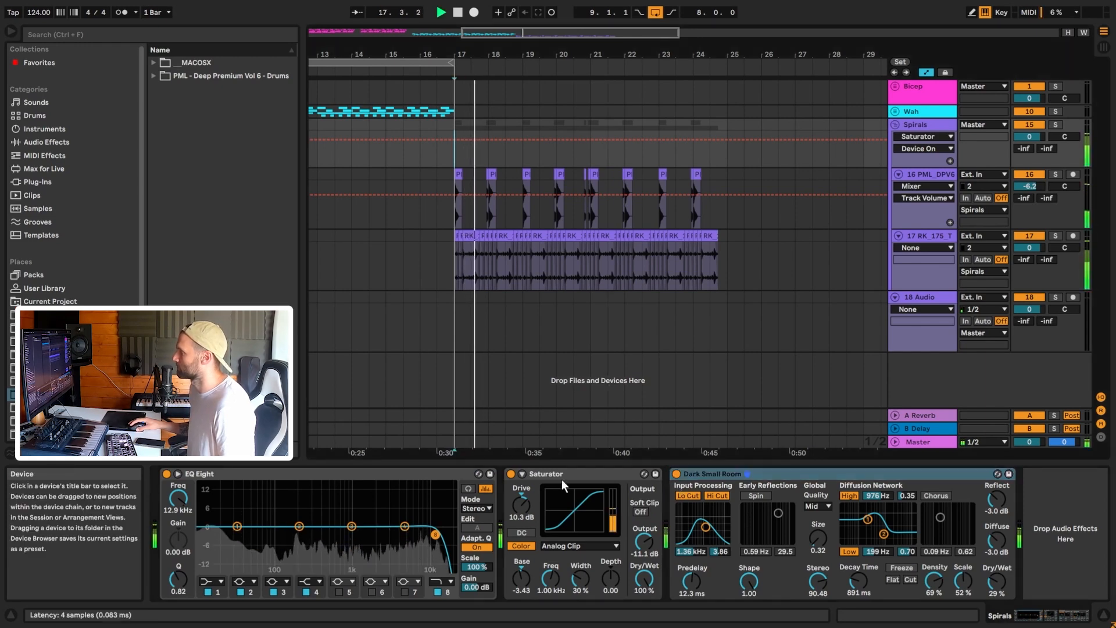
{"action": "key", "text": "space"}
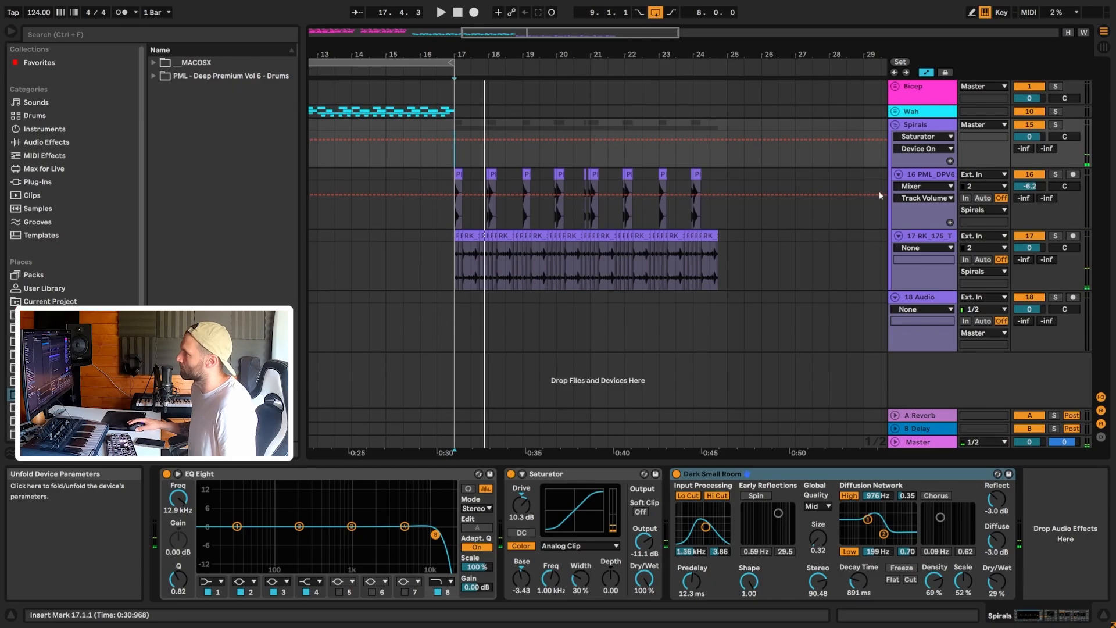
{"action": "left_click", "coordinate": [897, 125]}
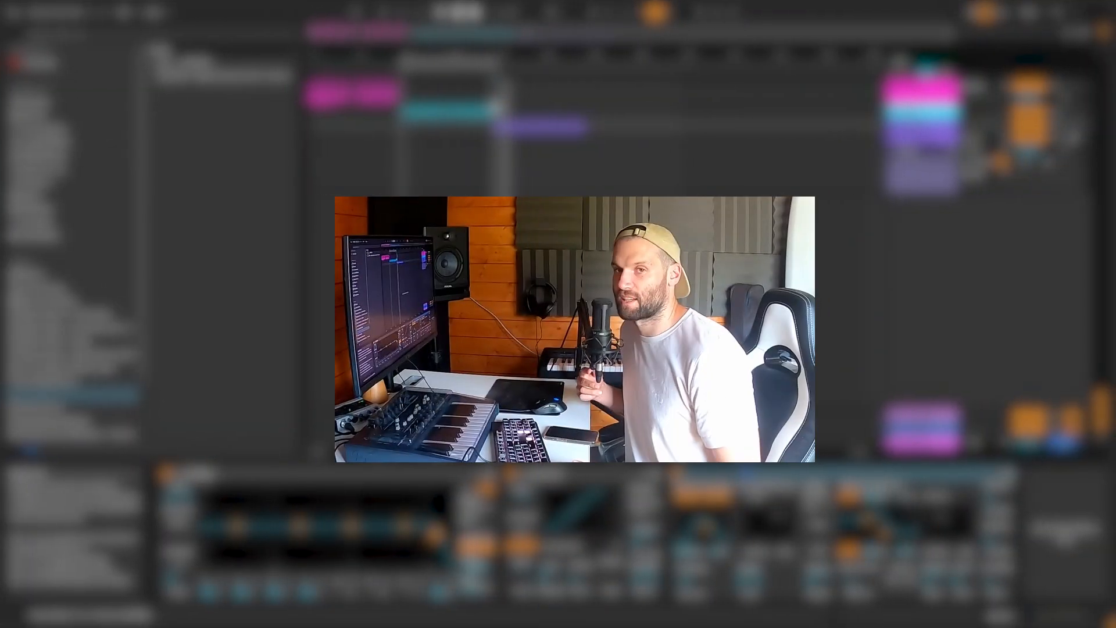